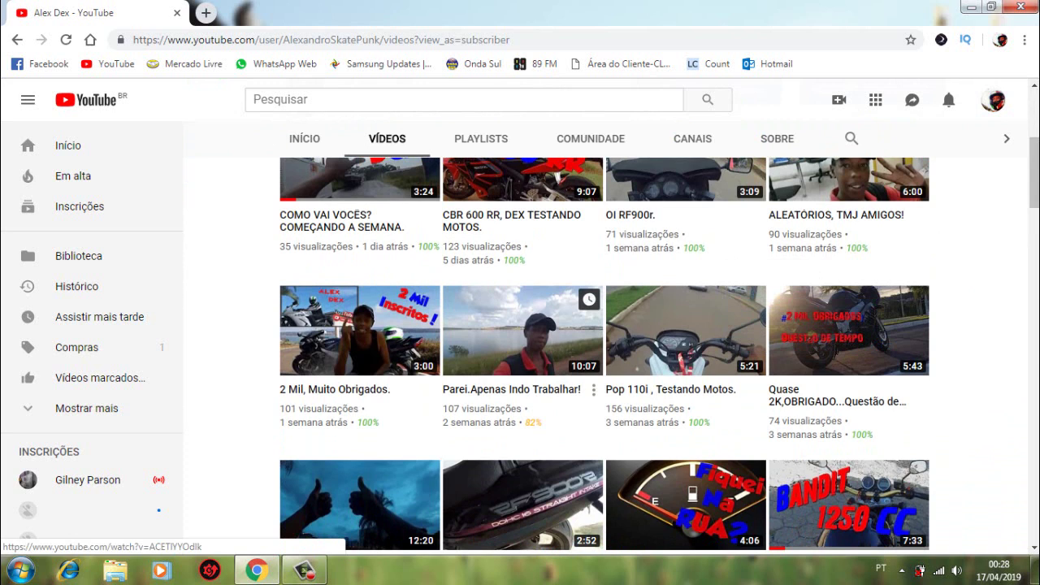
# Step: Look through the uploaded videos and their thumbnails on the YouTube channel's video list
pyautogui.moveTo(1034, 172); pyautogui.dragTo(1033, 173)
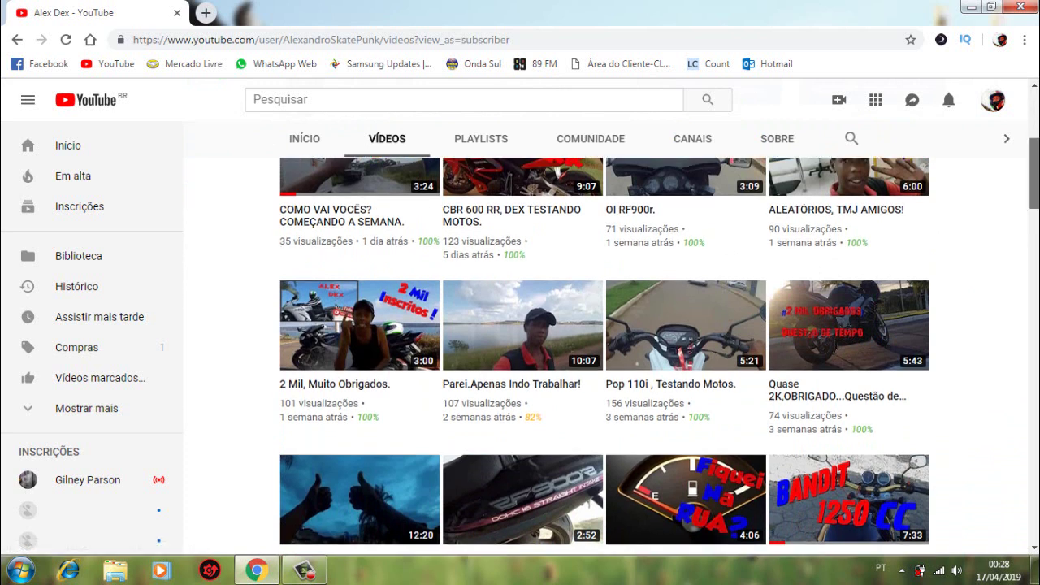
pyautogui.scroll(-6, 605, 357)
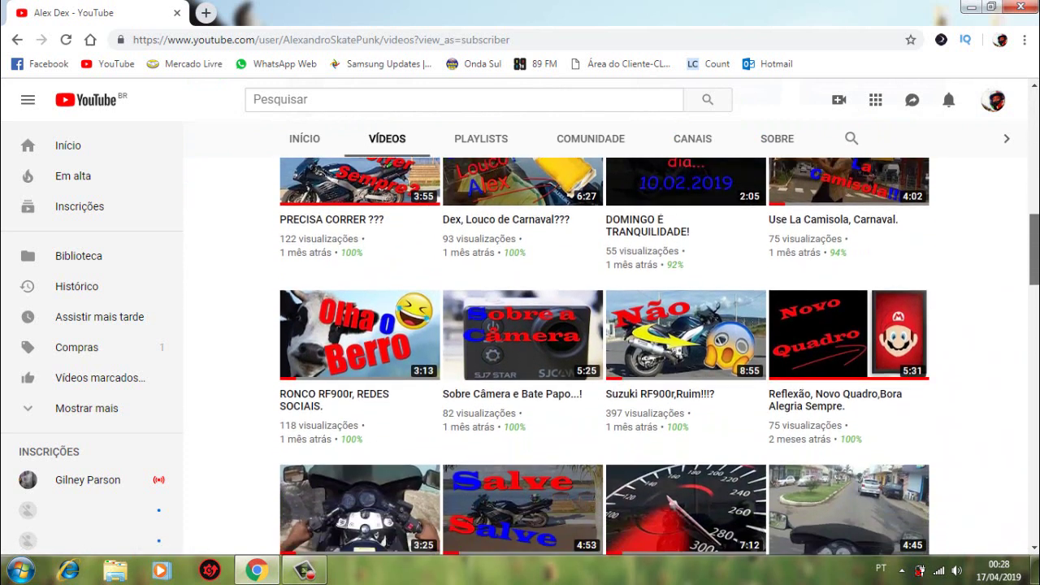
pyautogui.scroll(-3, 604, 358)
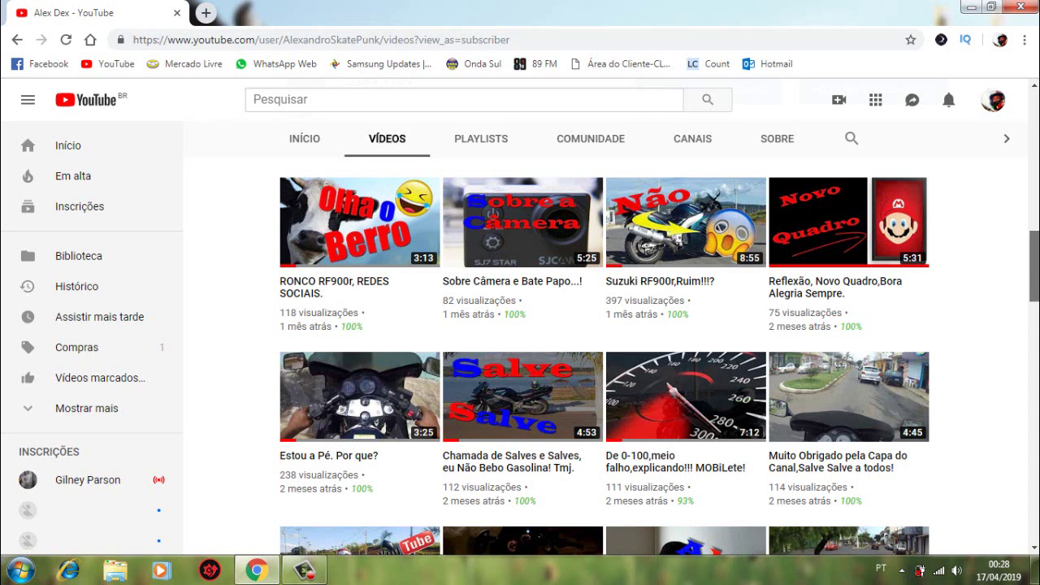
pyautogui.scroll(-5, 605, 357)
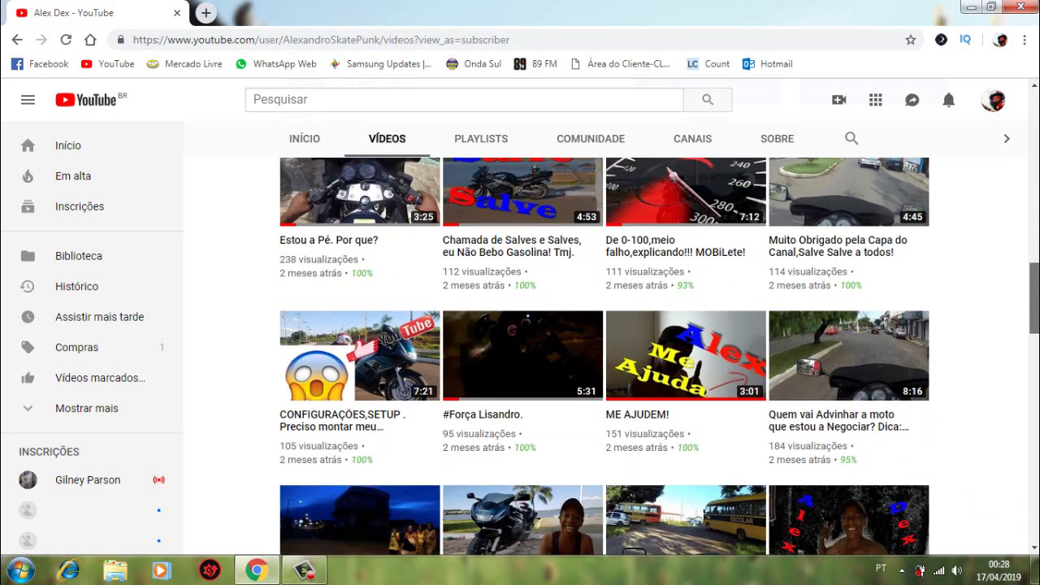
pyautogui.scroll(-5, 605, 357)
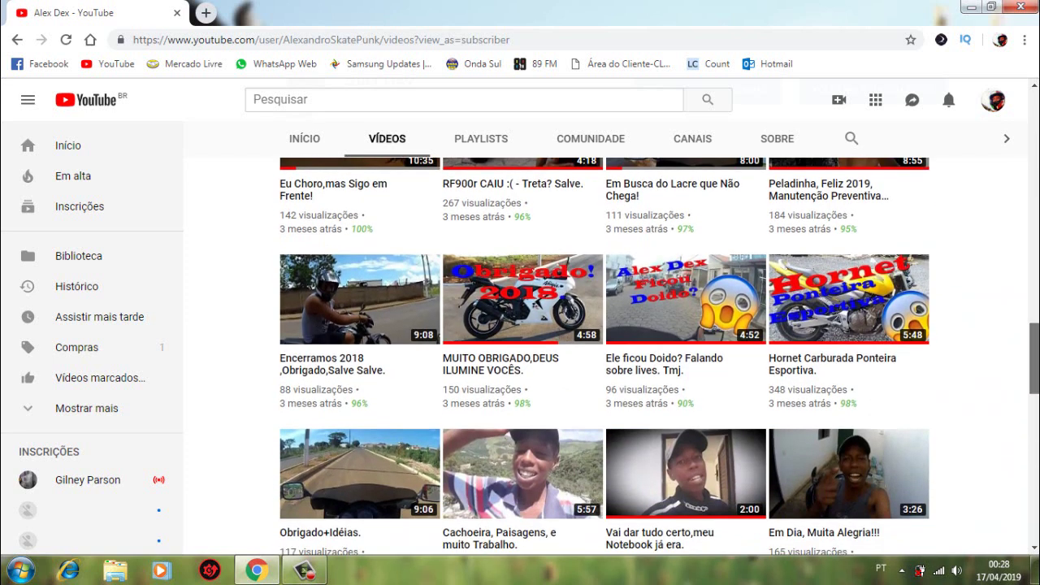
pyautogui.scroll(-8, 605, 358)
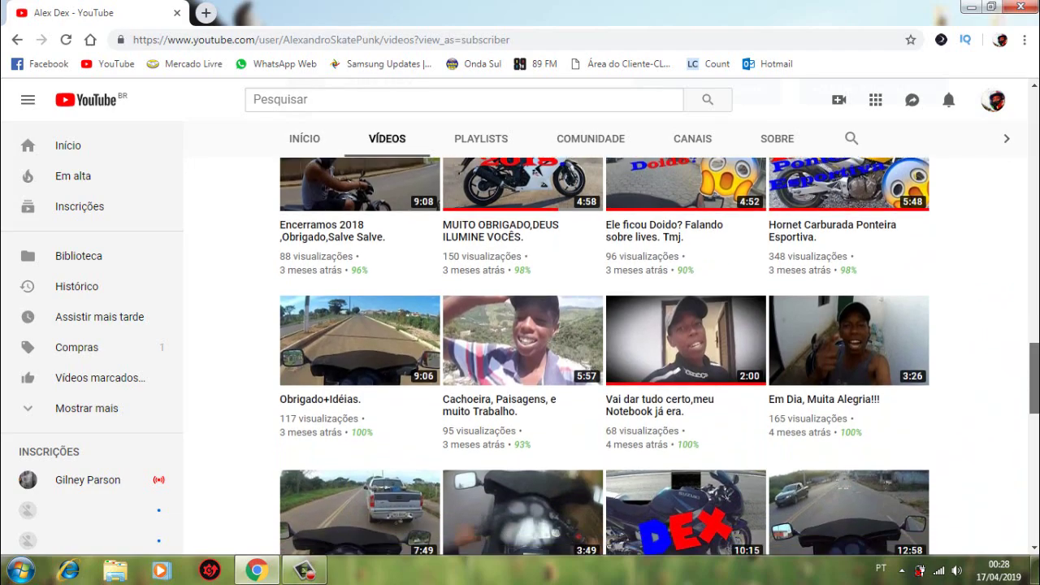
pyautogui.scroll(-4, 605, 357)
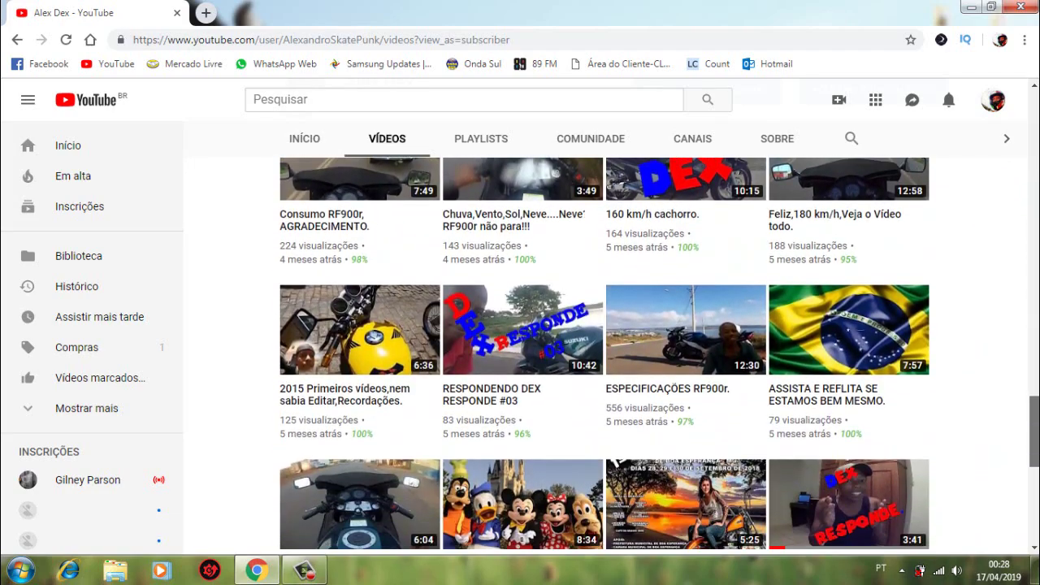
pyautogui.scroll(10, 605, 358)
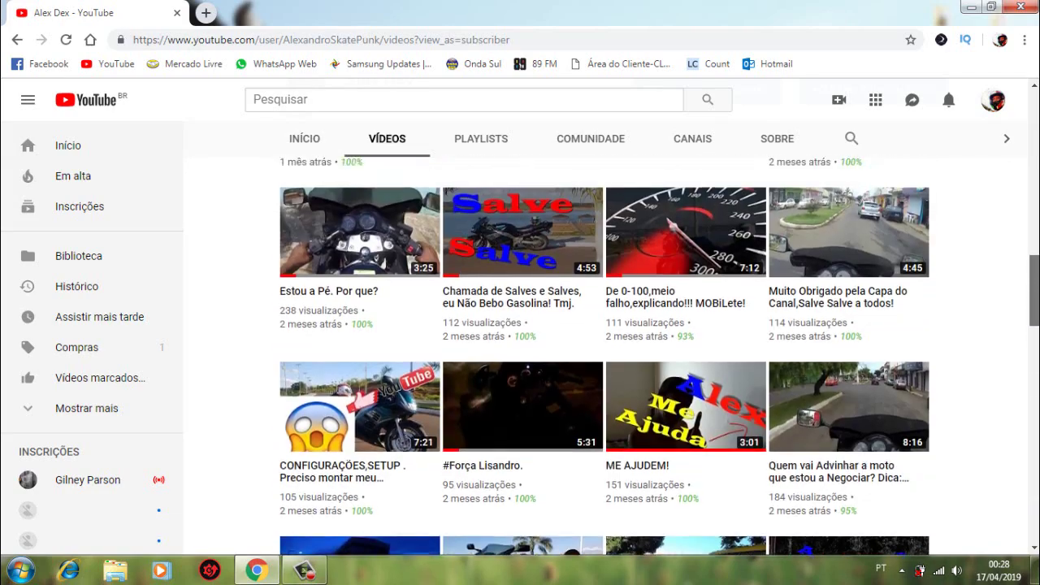
pyautogui.scroll(15, 604, 357)
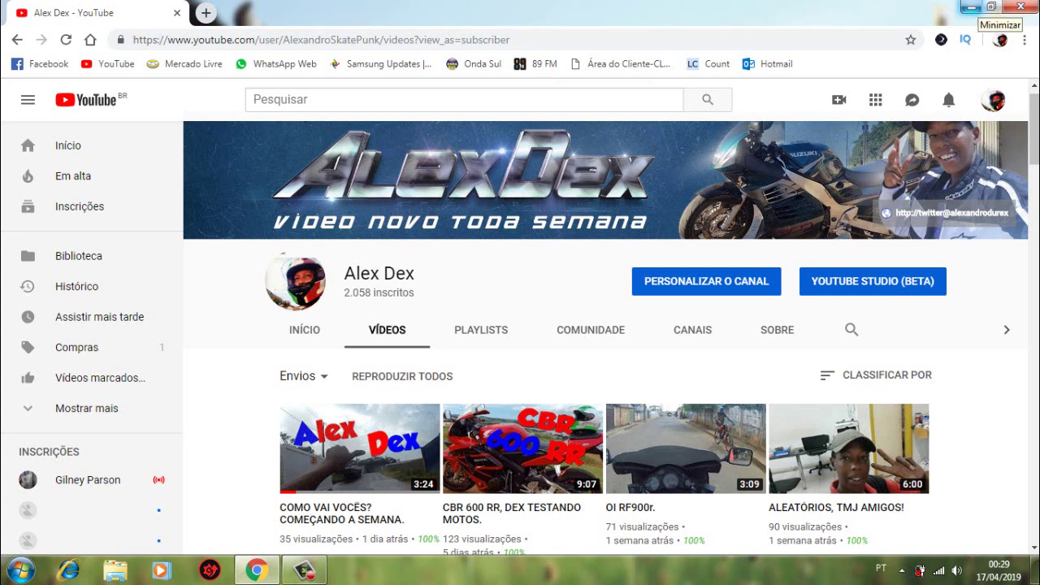
# Step: Minimize the browser, launch Camtasia Studio 8 from the desktop, and dismiss the upgrade notice
pyautogui.click(970, 7)
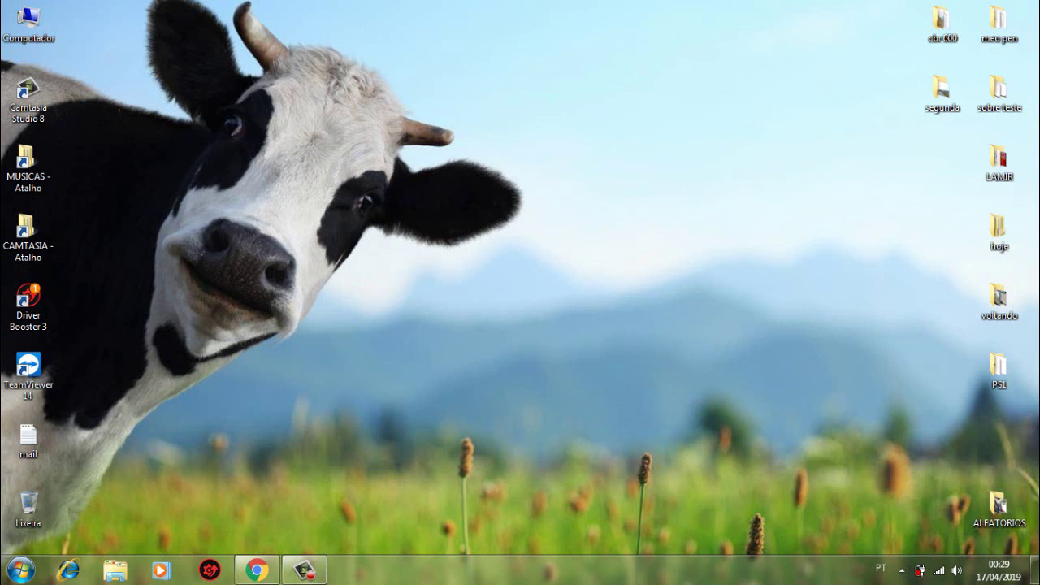
pyautogui.moveTo(119, 2); pyautogui.dragTo(525, 397)
pyautogui.rightClick(29, 97)
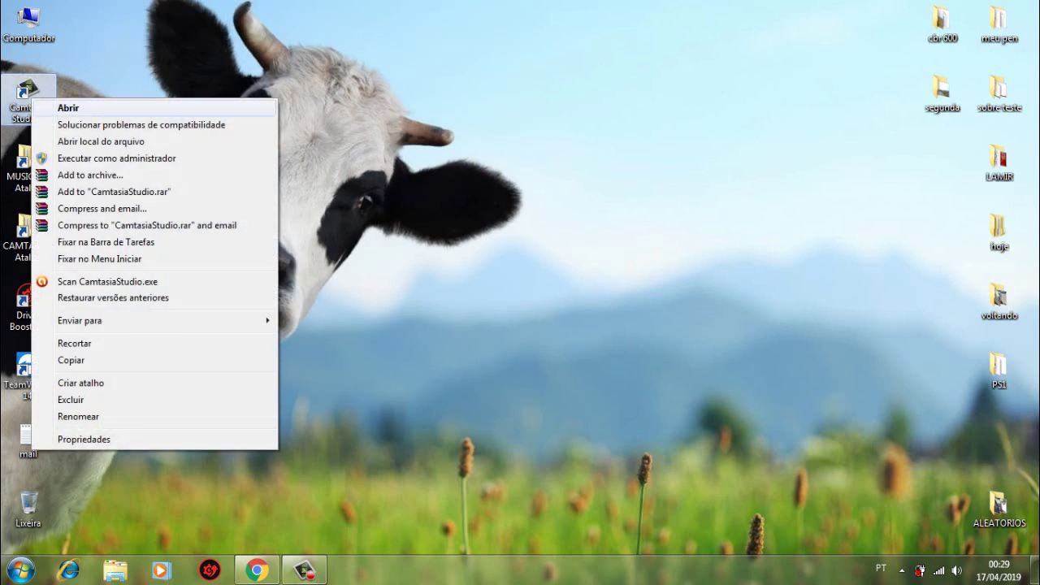
pyautogui.click(49, 107)
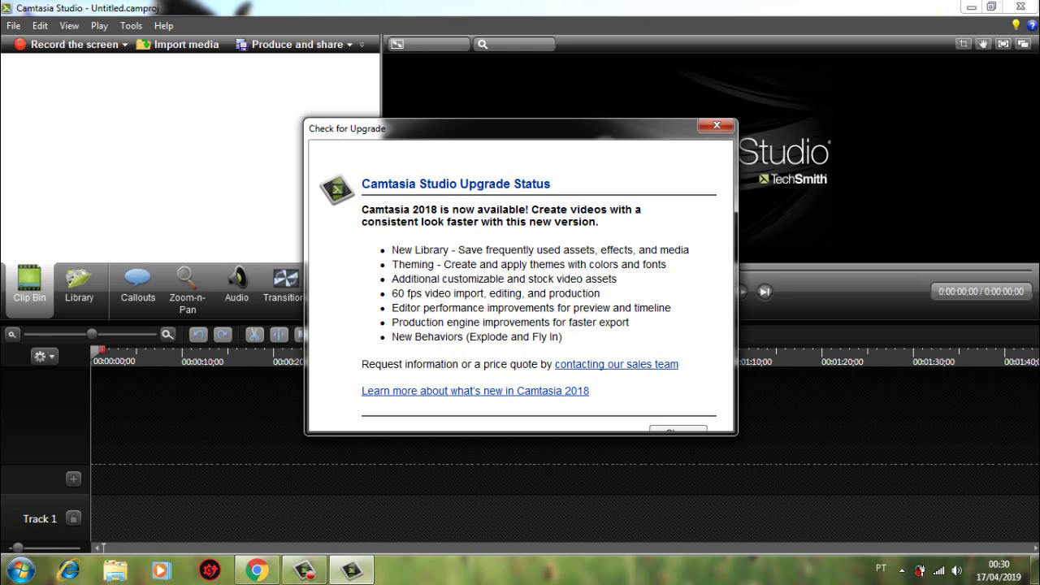
pyautogui.press('Escape')
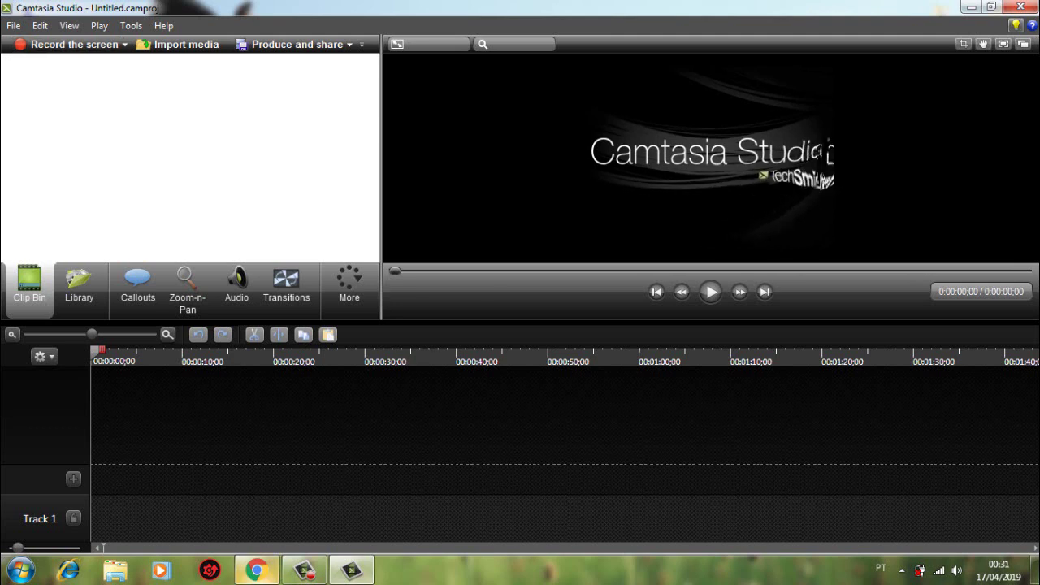
pyautogui.click(257, 570)
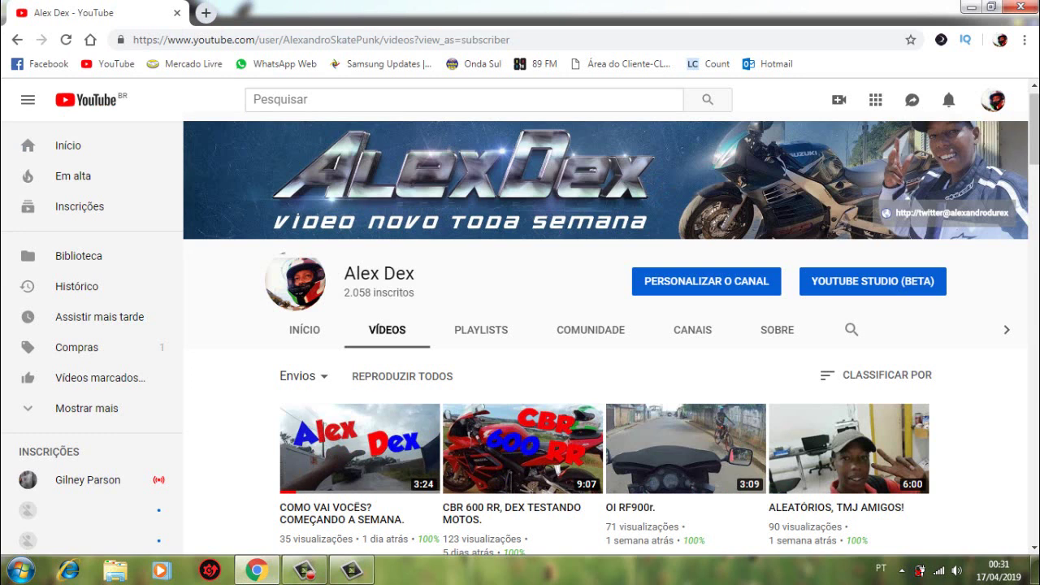
pyautogui.click(970, 7)
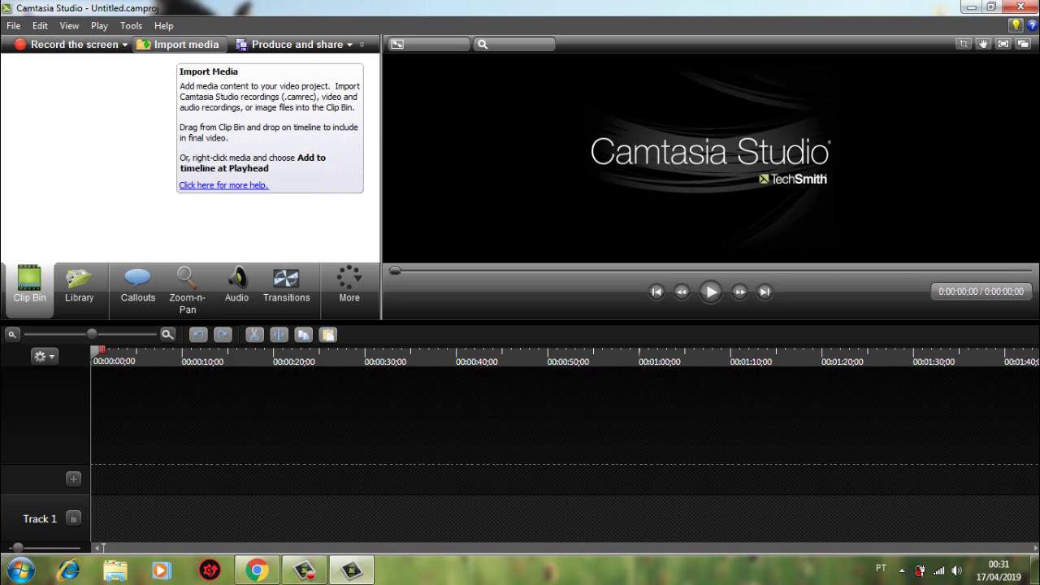
# Step: Start a media import and browse to the desktop folder (Área de Trabalho)
pyautogui.click(177, 43)
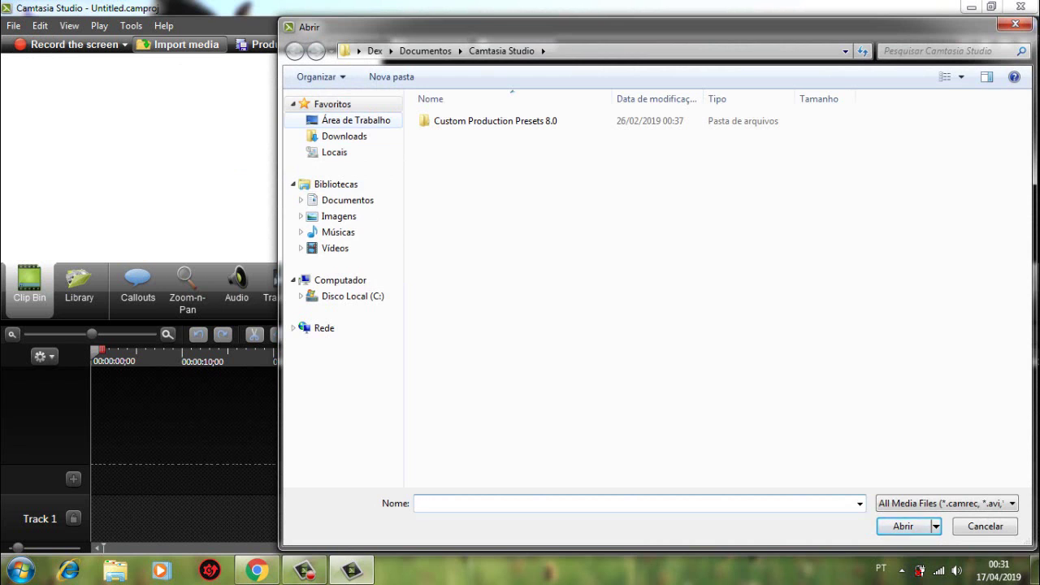
pyautogui.click(356, 119)
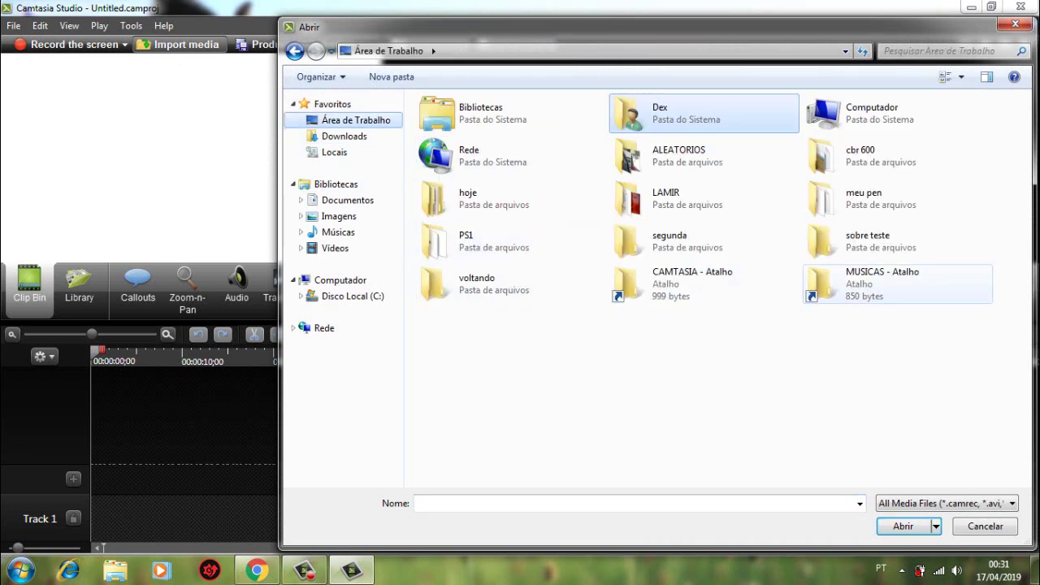
pyautogui.doubleClick(867, 241)
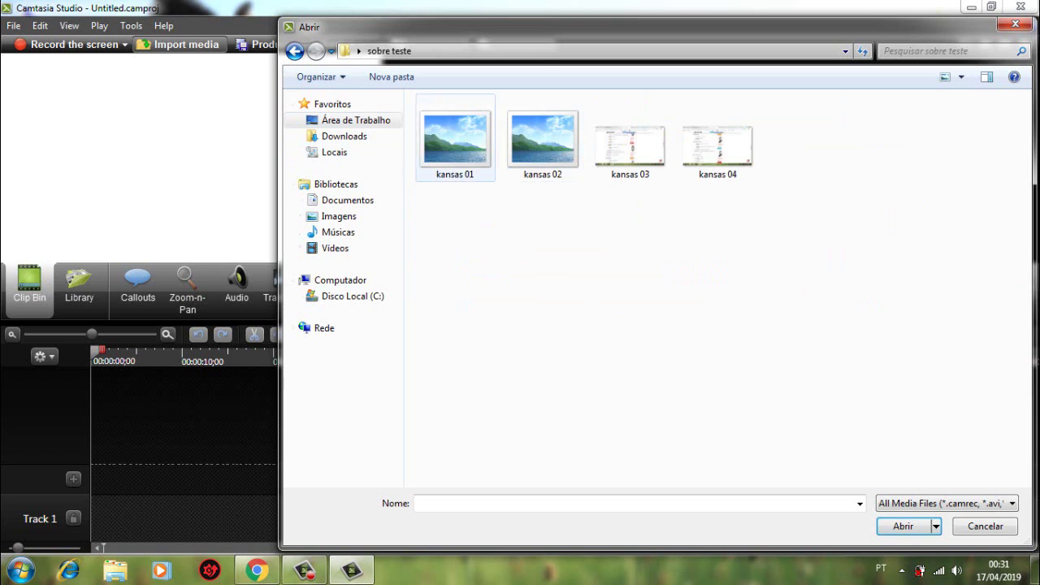
pyautogui.click(455, 138)
pyautogui.click(543, 138)
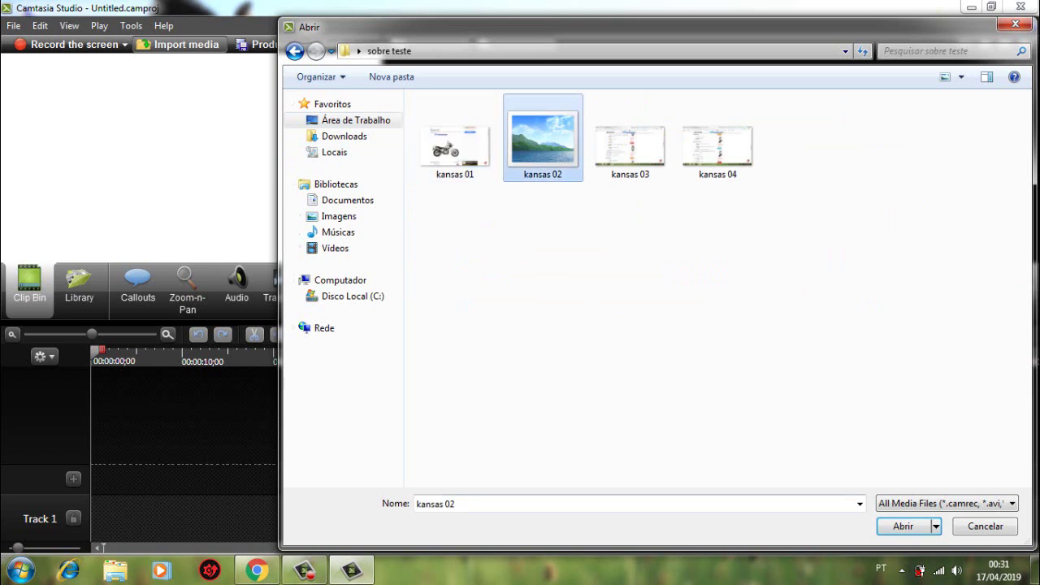
pyautogui.click(294, 51)
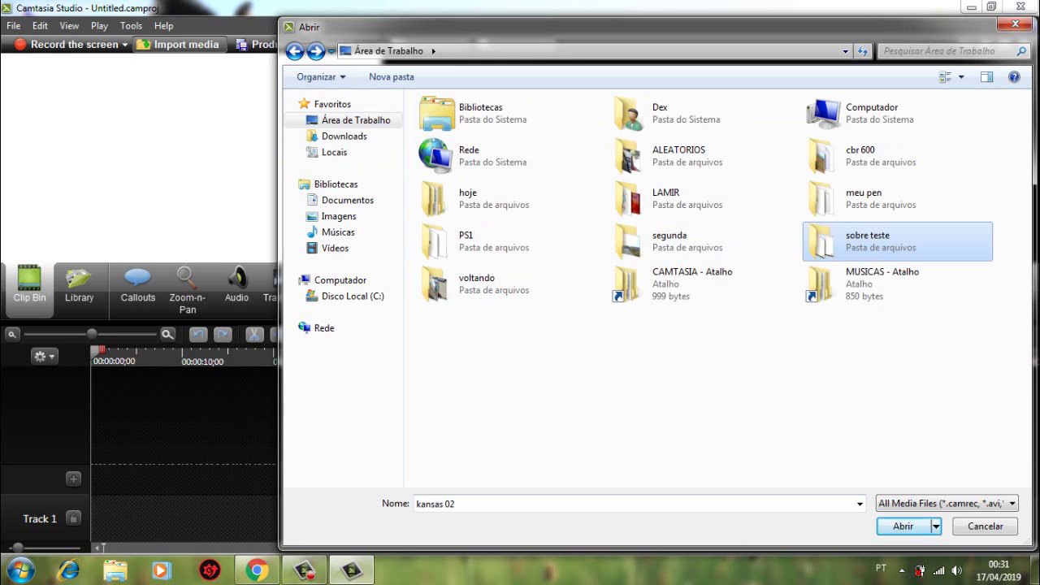
# Step: Import video file 2 from the cbr 600 folder into the project's media
pyautogui.doubleClick(861, 156)
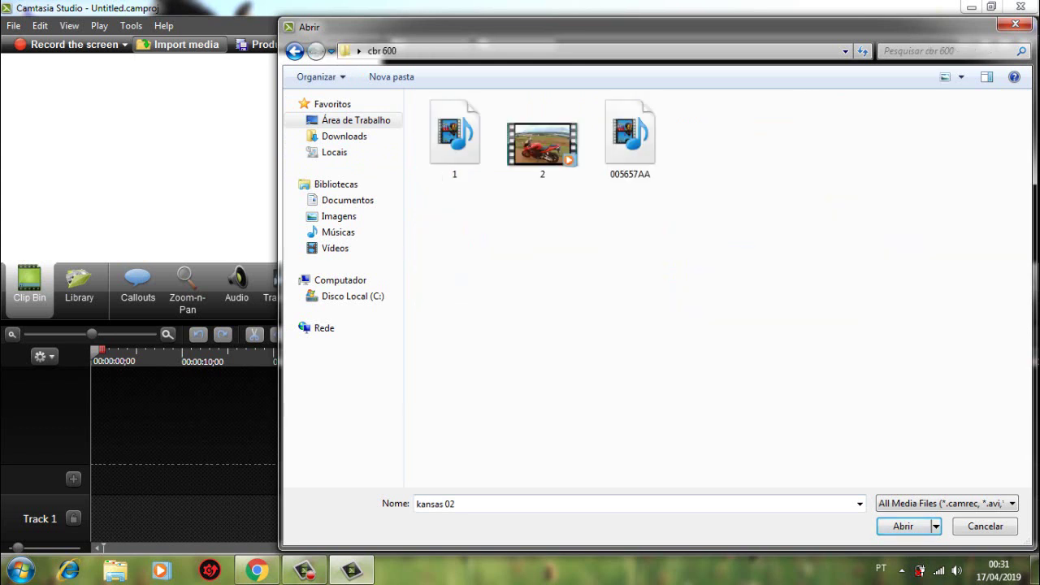
pyautogui.click(543, 144)
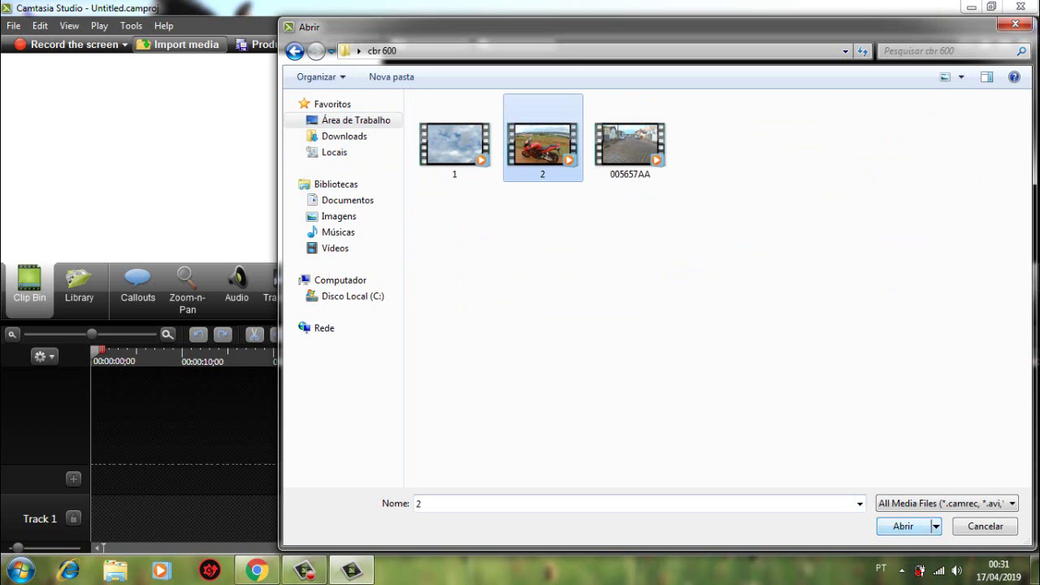
pyautogui.press('Return')
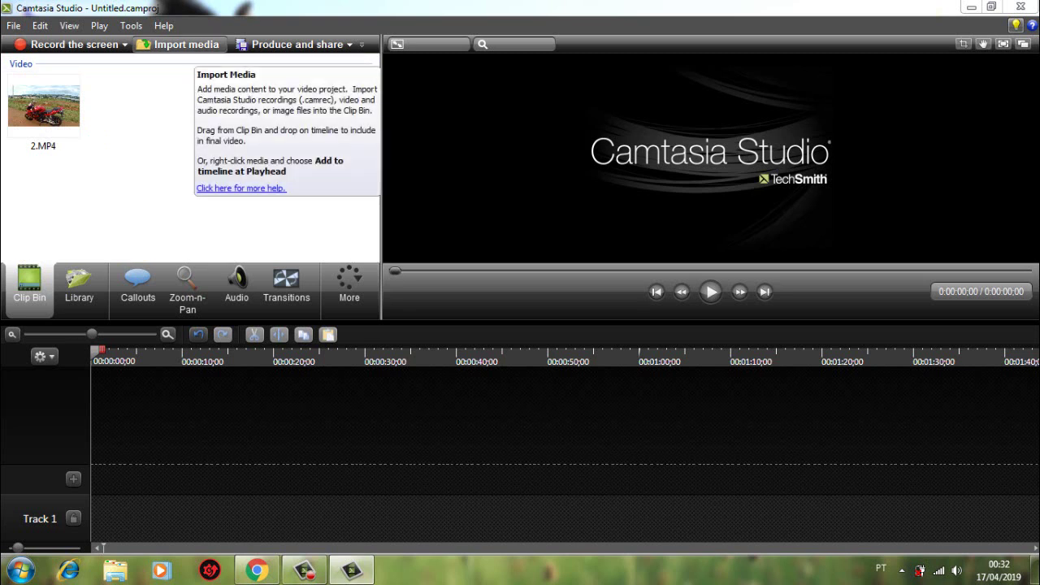
# Step: Import the Hey_Sailor audio track from the YOUTUBE\CAMTASIA\AUDIOS\ROCK folder on the local disk (C:)
pyautogui.click(180, 44)
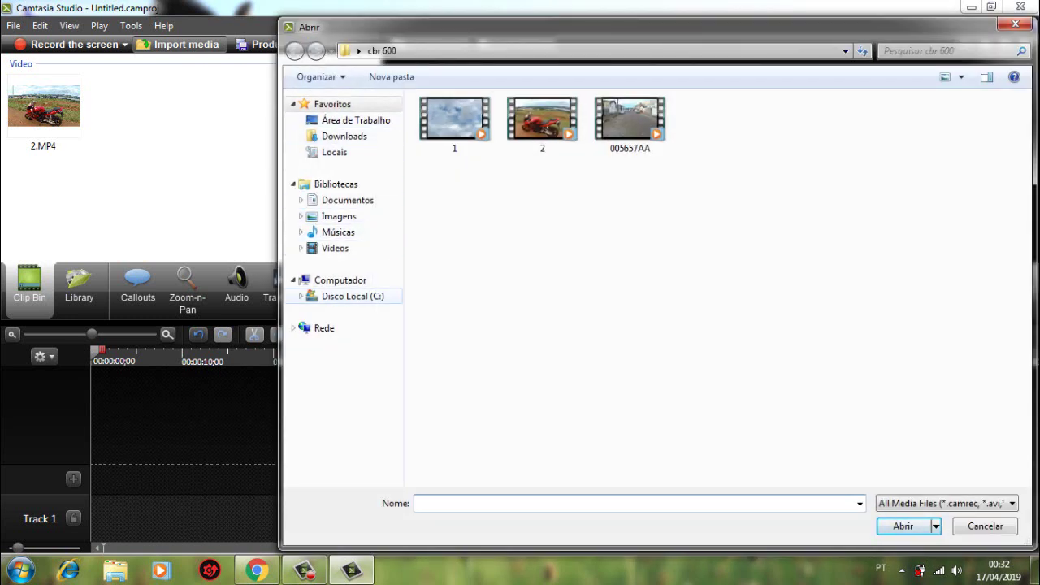
pyautogui.click(353, 296)
pyautogui.doubleClick(459, 120)
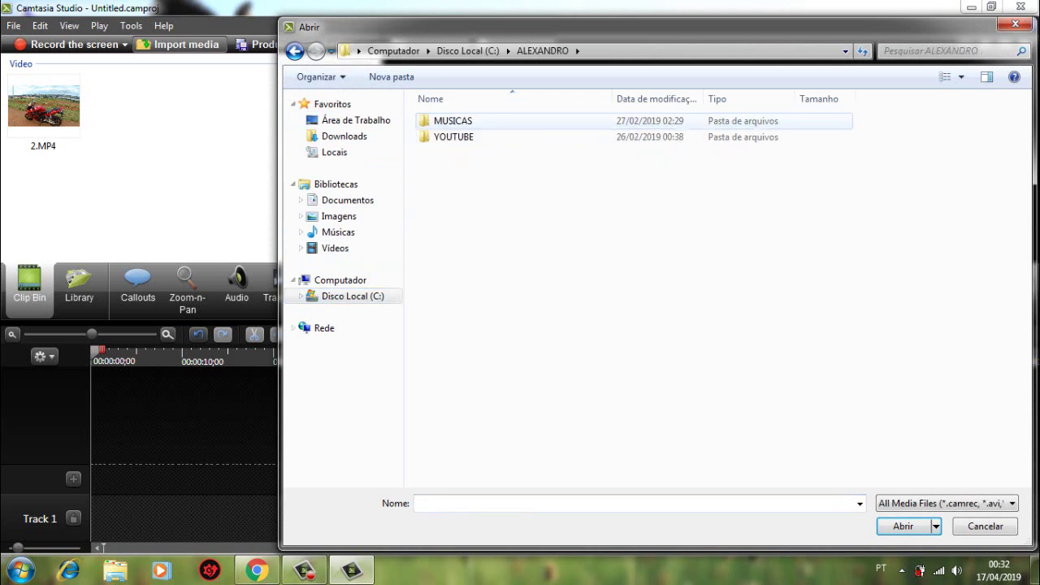
pyautogui.doubleClick(451, 136)
pyautogui.doubleClick(456, 120)
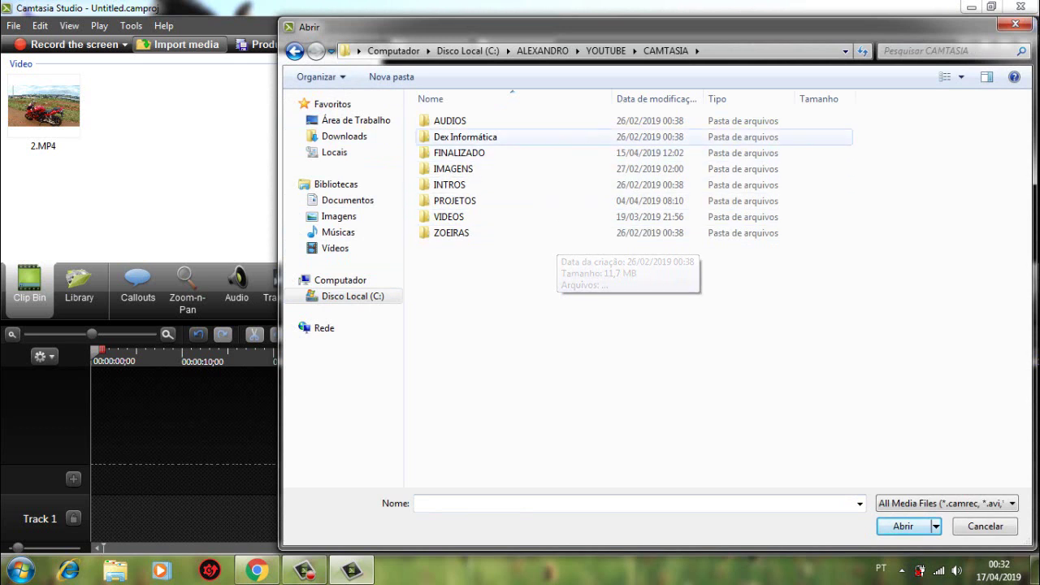
pyautogui.doubleClick(450, 120)
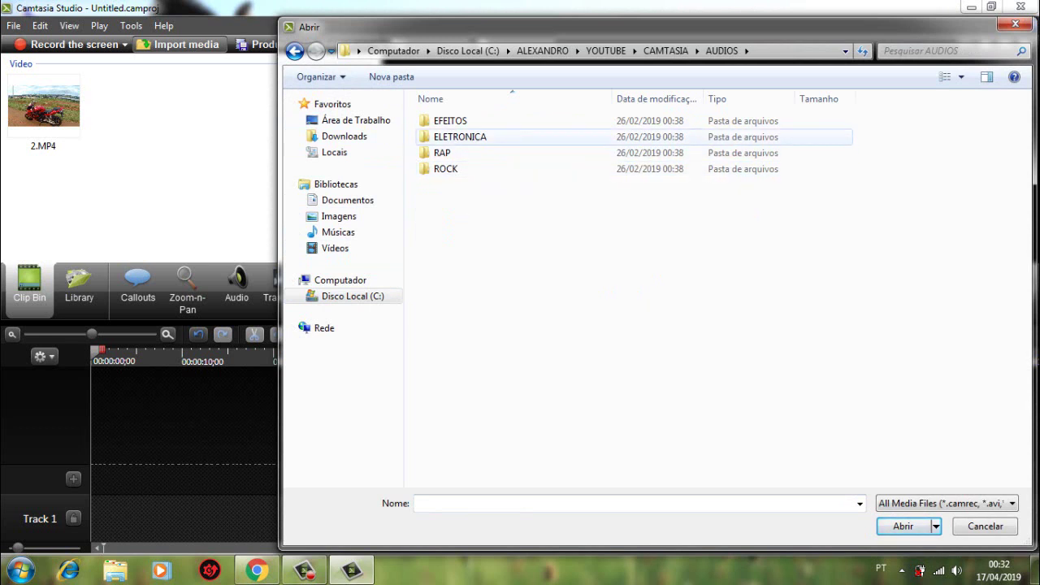
pyautogui.doubleClick(450, 120)
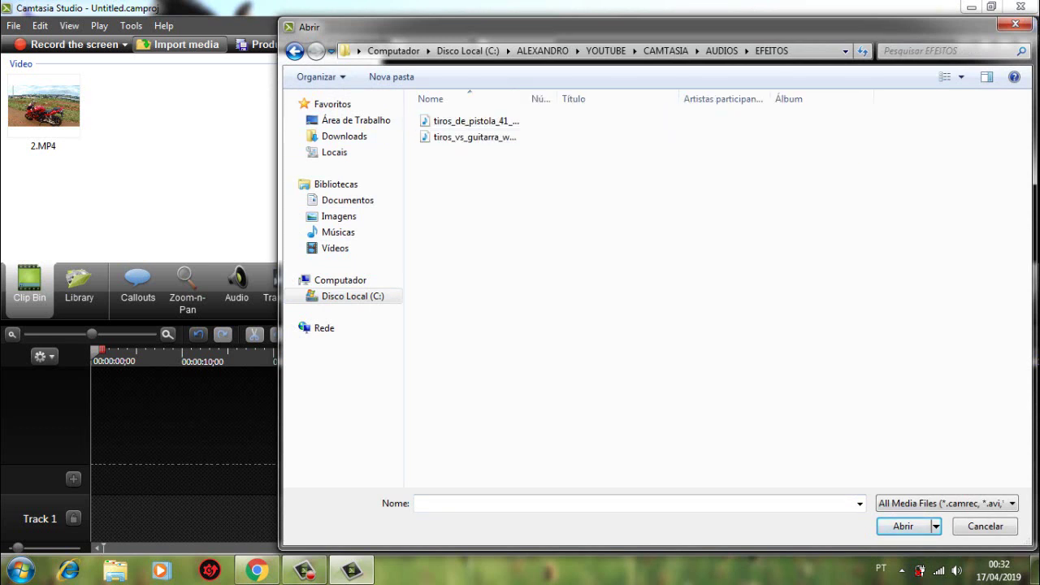
pyautogui.click(295, 51)
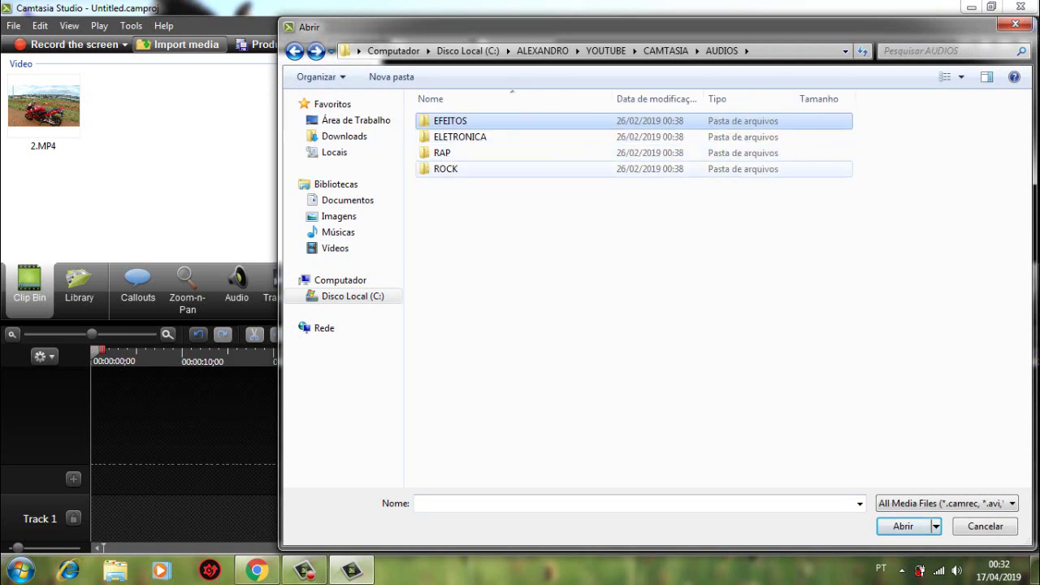
pyautogui.doubleClick(445, 168)
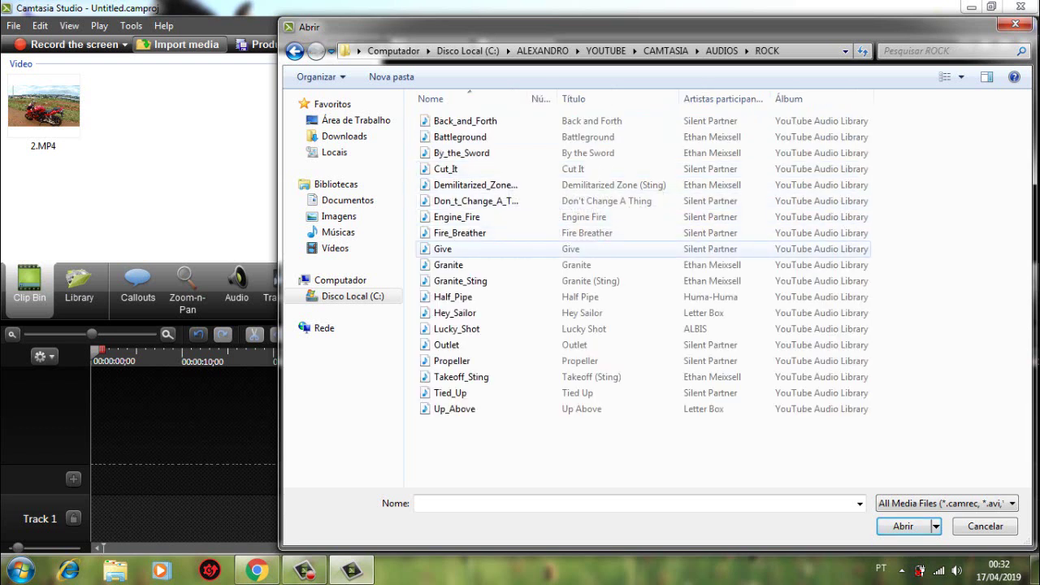
pyautogui.click(455, 313)
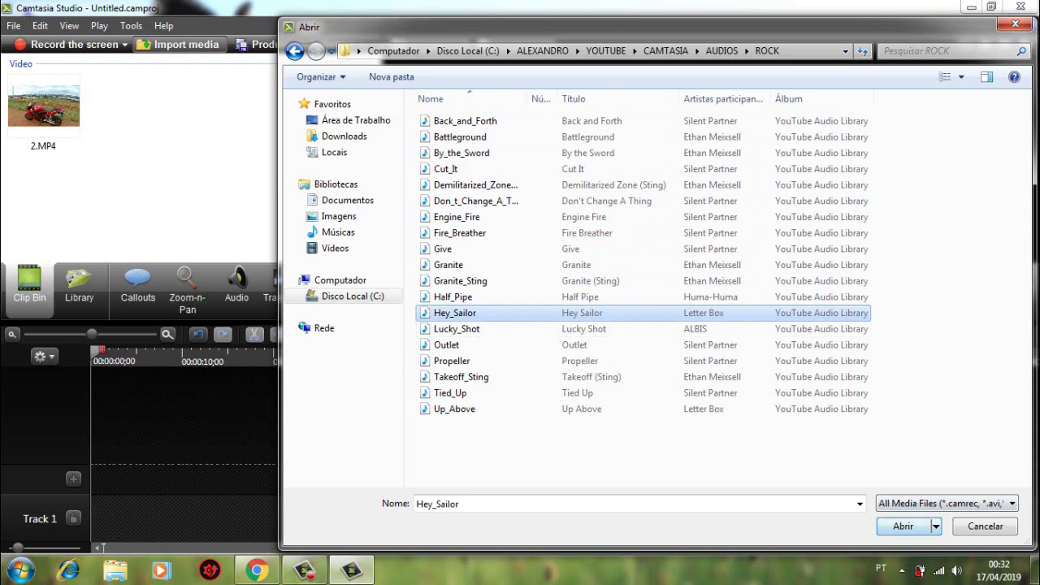
pyautogui.press('Return')
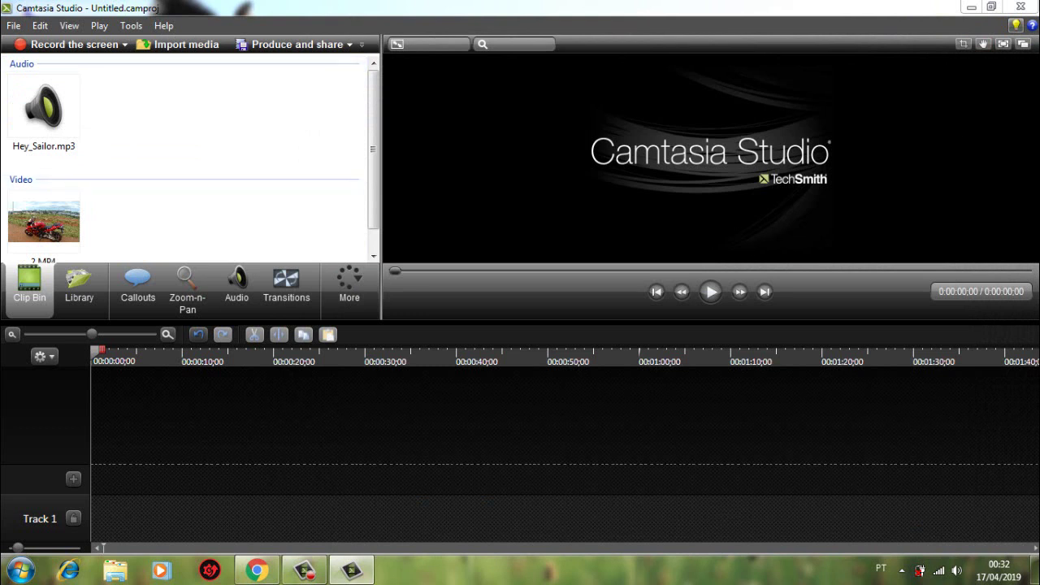
# Step: Import the HEHE image from the YOUTUBE\CAMTASIA\IMAGENS\MOTOS\RF900 folder on the local disk (C:)
pyautogui.scroll(-1, 185, 154)
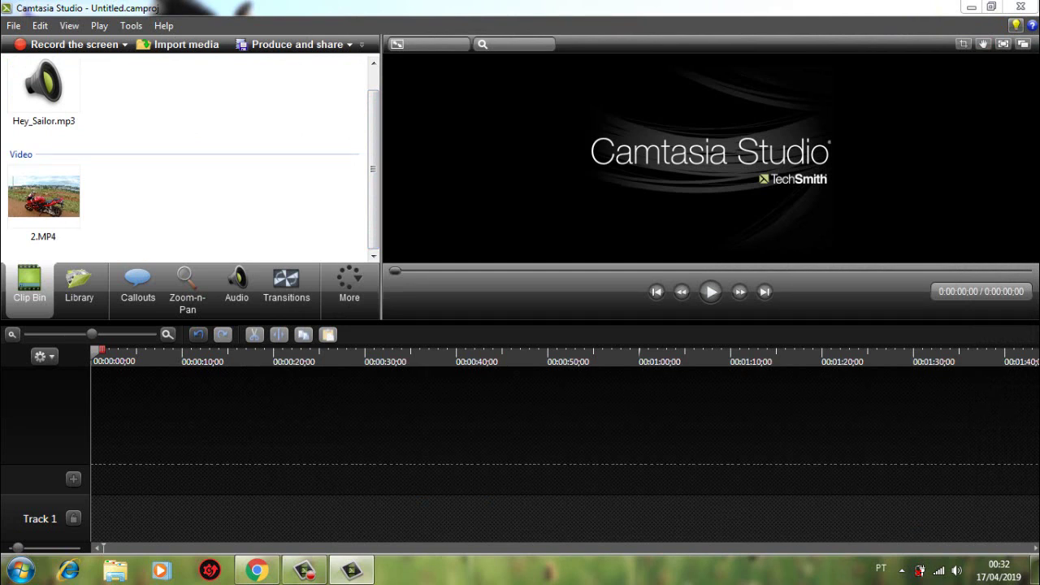
pyautogui.click(179, 44)
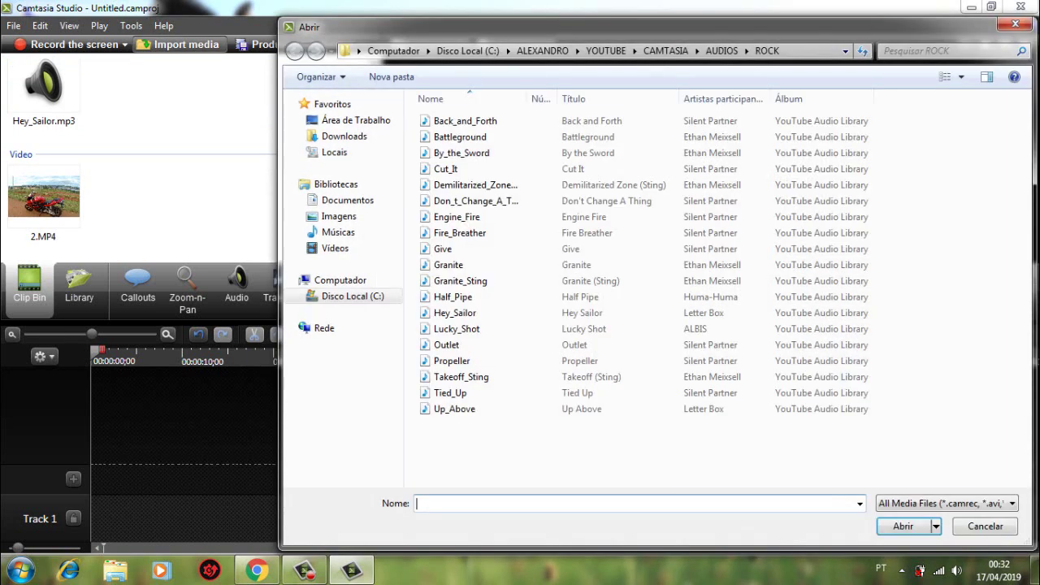
pyautogui.click(352, 296)
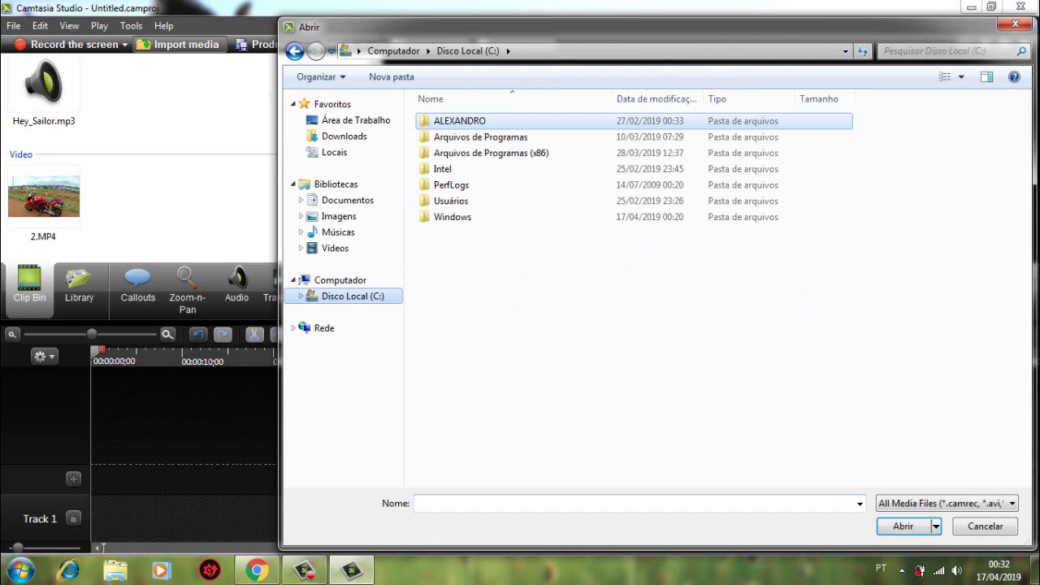
pyautogui.doubleClick(459, 122)
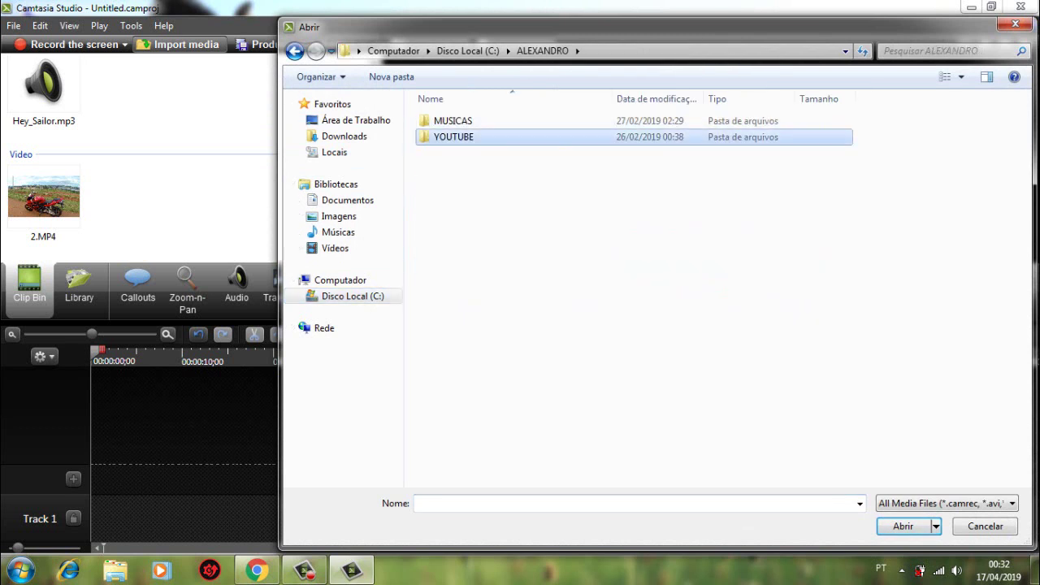
pyautogui.doubleClick(455, 137)
pyautogui.doubleClick(456, 120)
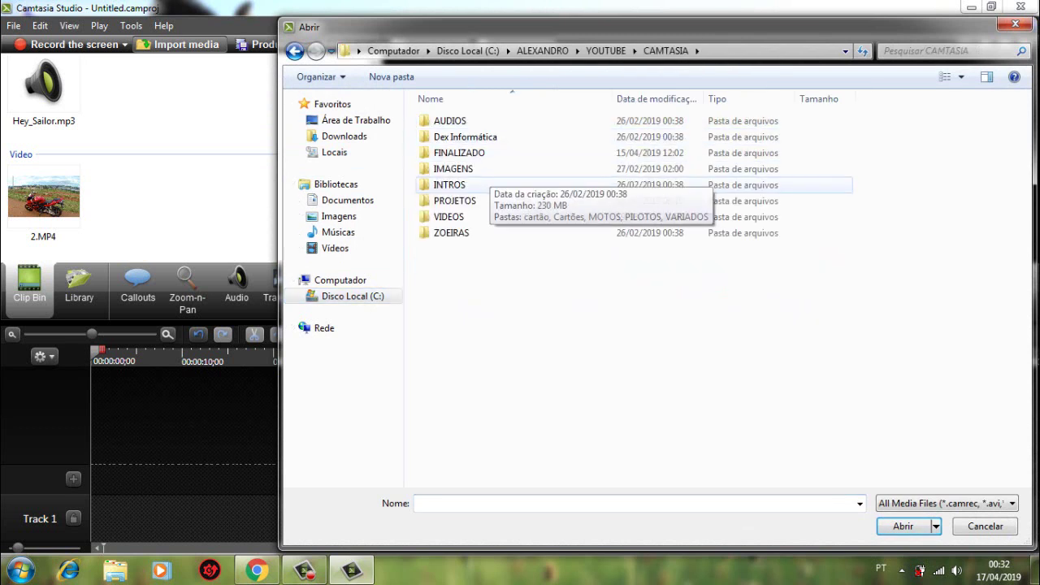
pyautogui.doubleClick(452, 169)
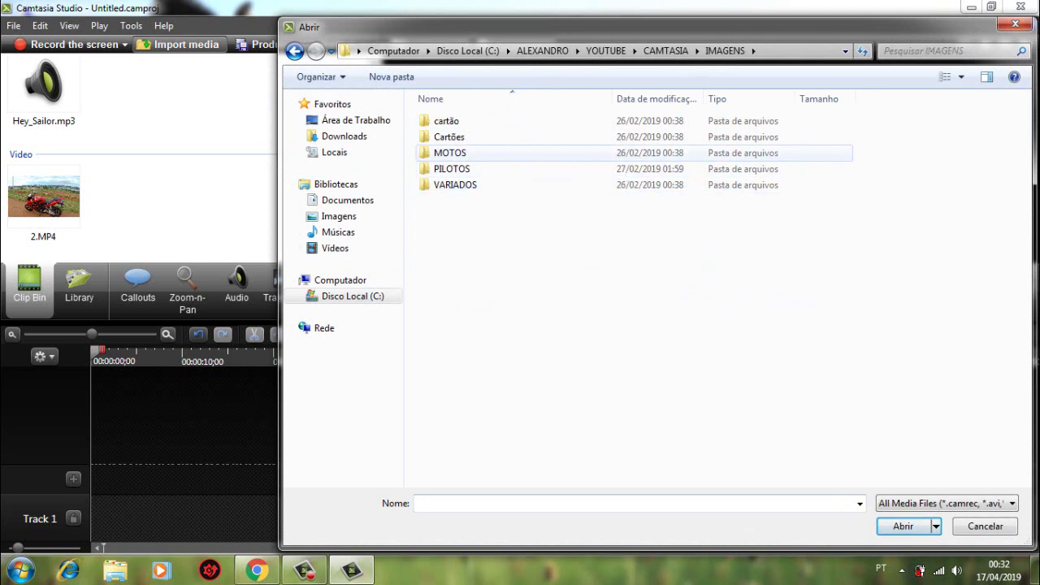
pyautogui.doubleClick(449, 152)
pyautogui.doubleClick(447, 153)
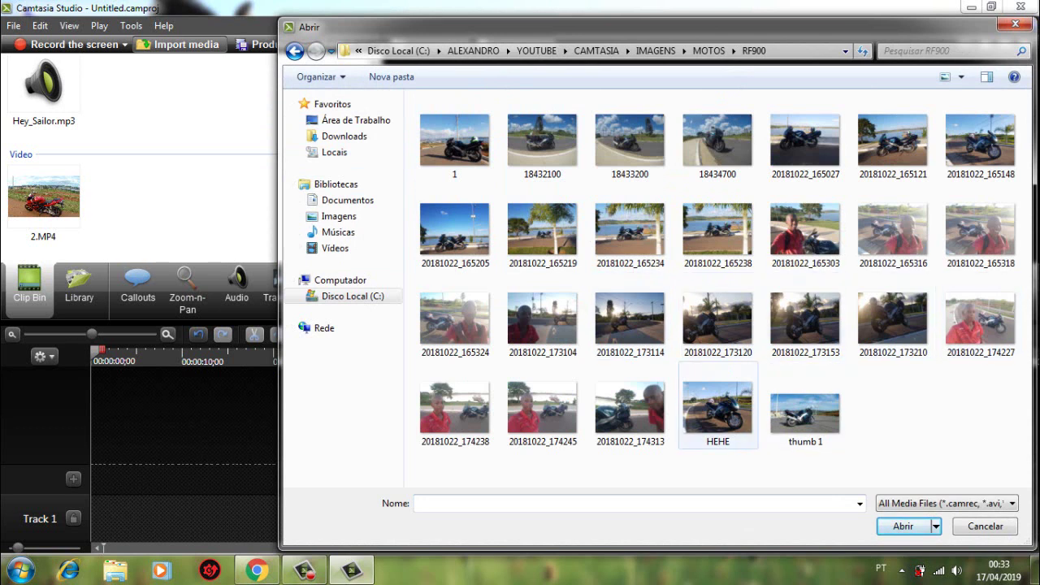
pyautogui.click(719, 407)
pyautogui.click(903, 526)
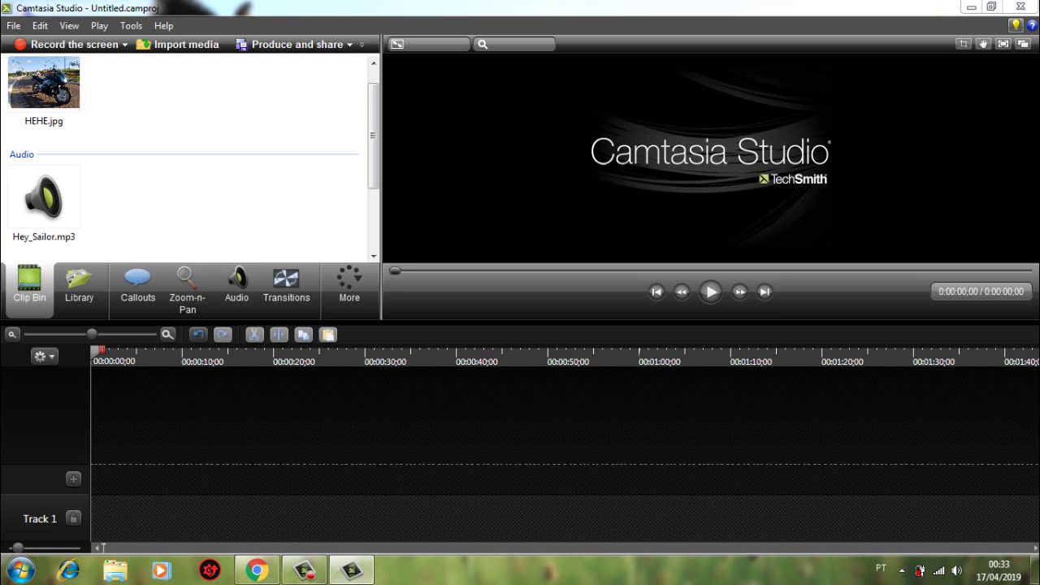
# Step: Enlarge the media area to review the imported image, audio and video clips, and return the space to the timeline
pyautogui.moveTo(520, 323); pyautogui.dragTo(520, 426)
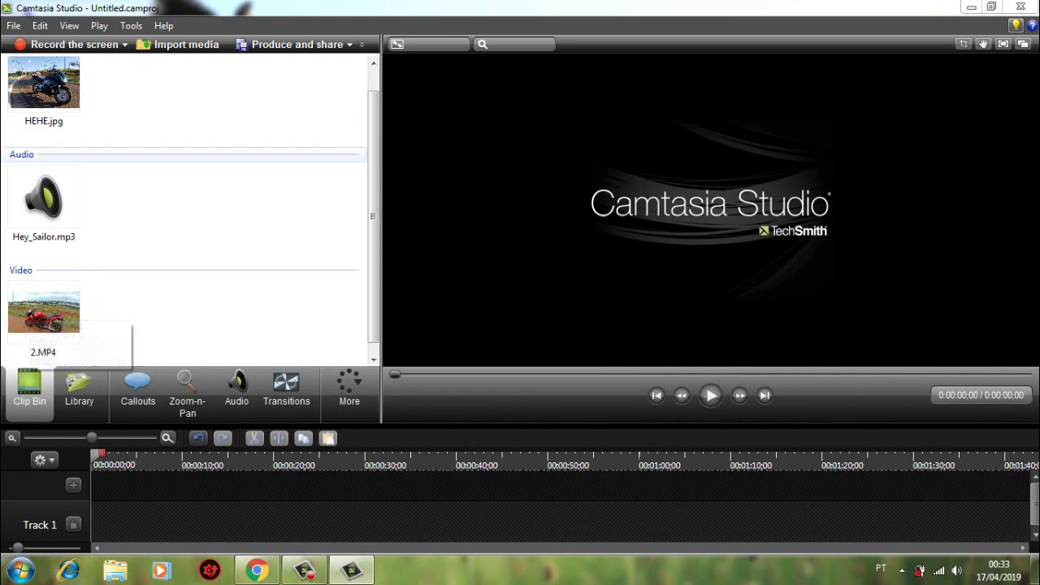
pyautogui.moveTo(45, 205)
pyautogui.moveTo(373, 213); pyautogui.dragTo(373, 191)
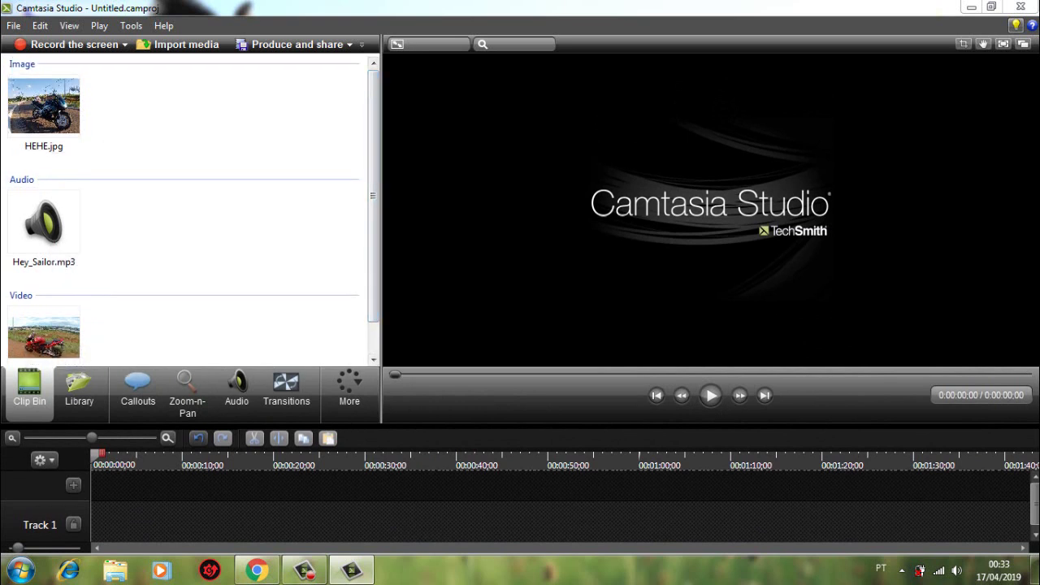
pyautogui.moveTo(455, 425); pyautogui.dragTo(455, 278)
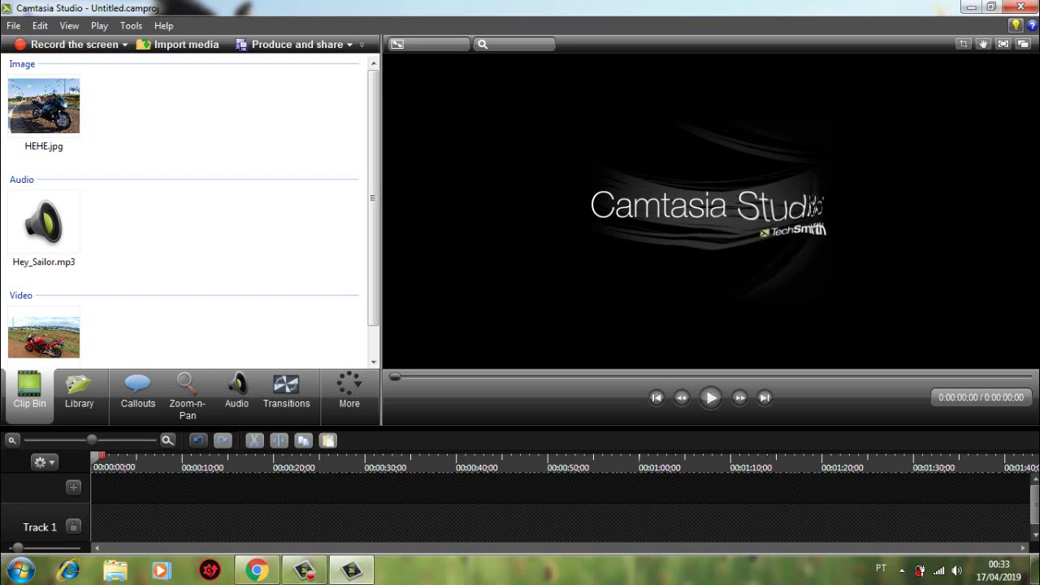
pyautogui.moveTo(487, 426); pyautogui.dragTo(488, 329)
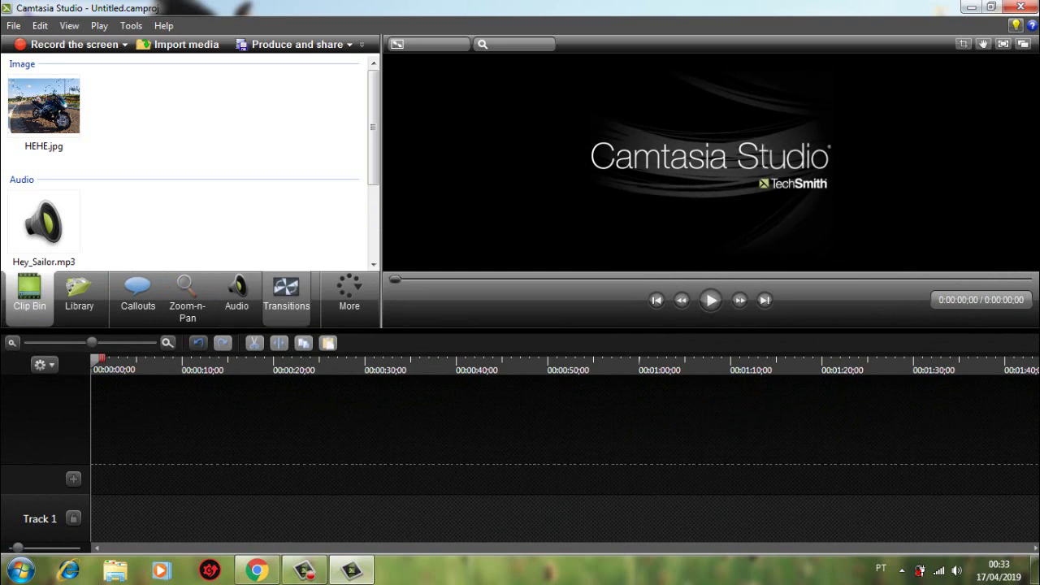
# Step: Browse the available transitions and look at the Cursor Effects and Visual Properties options
pyautogui.click(286, 294)
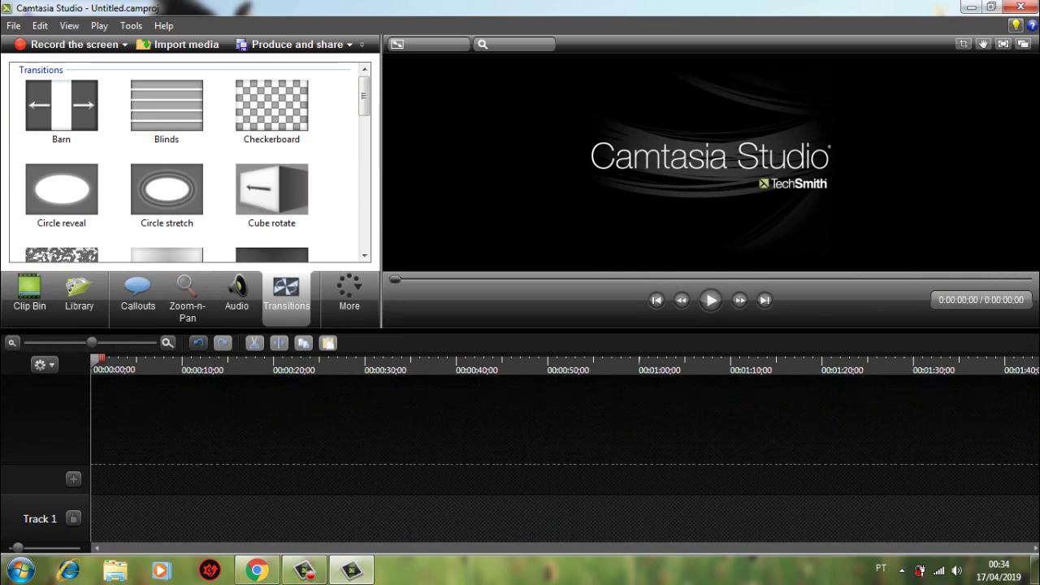
pyautogui.scroll(-5, 197, 163)
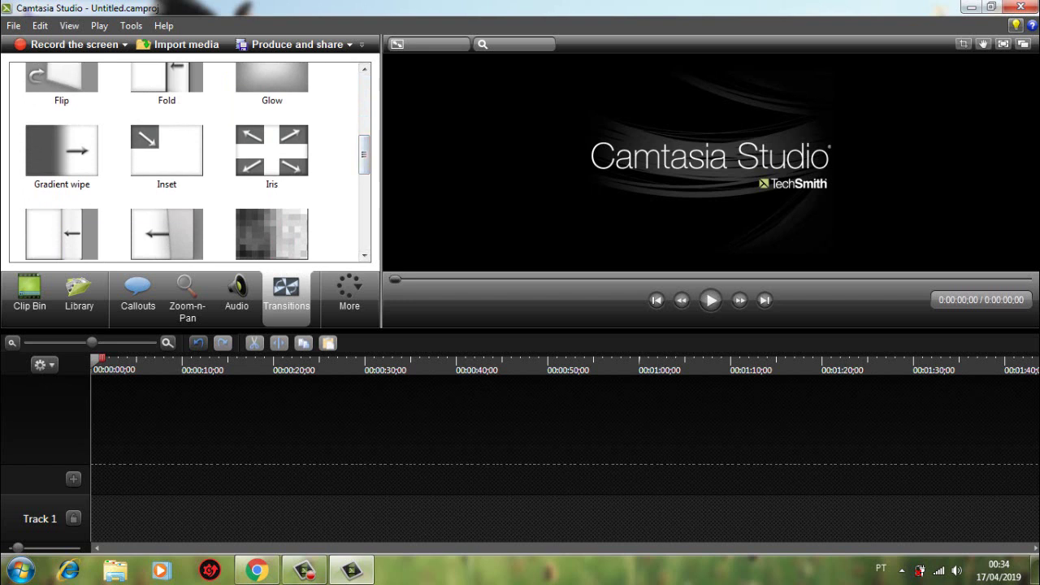
pyautogui.click(350, 294)
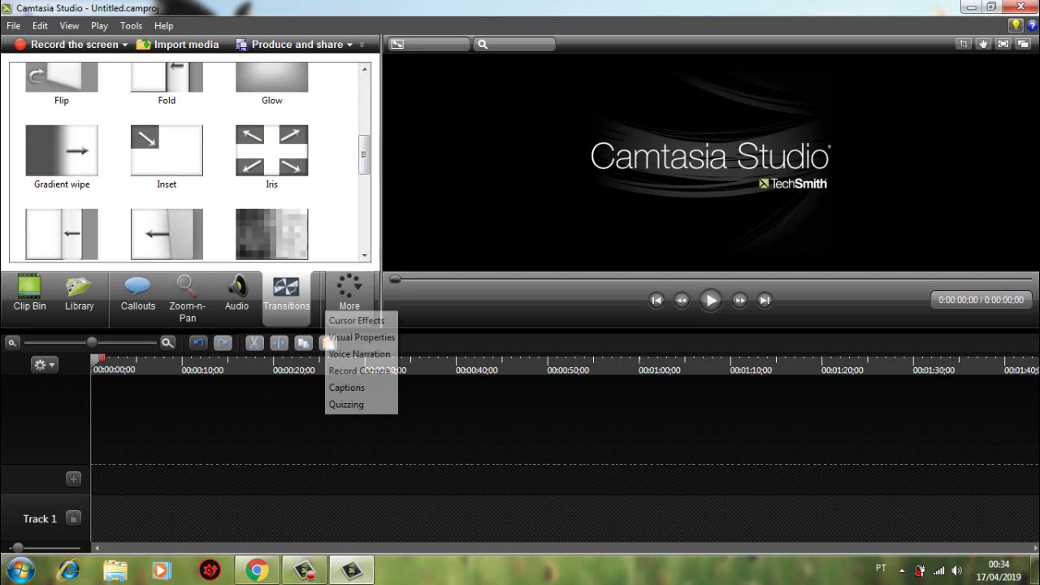
pyautogui.click(356, 320)
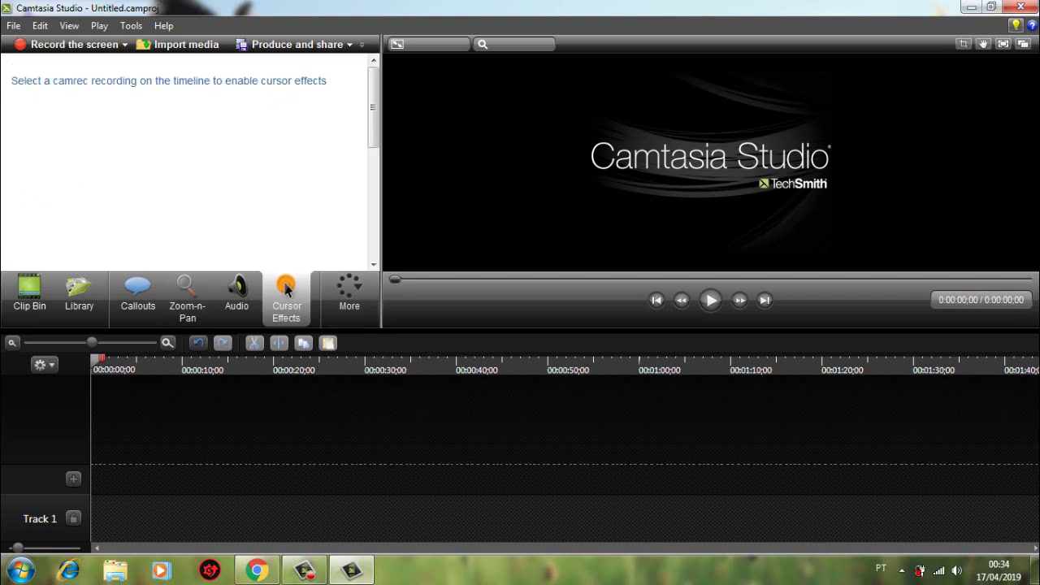
pyautogui.click(349, 294)
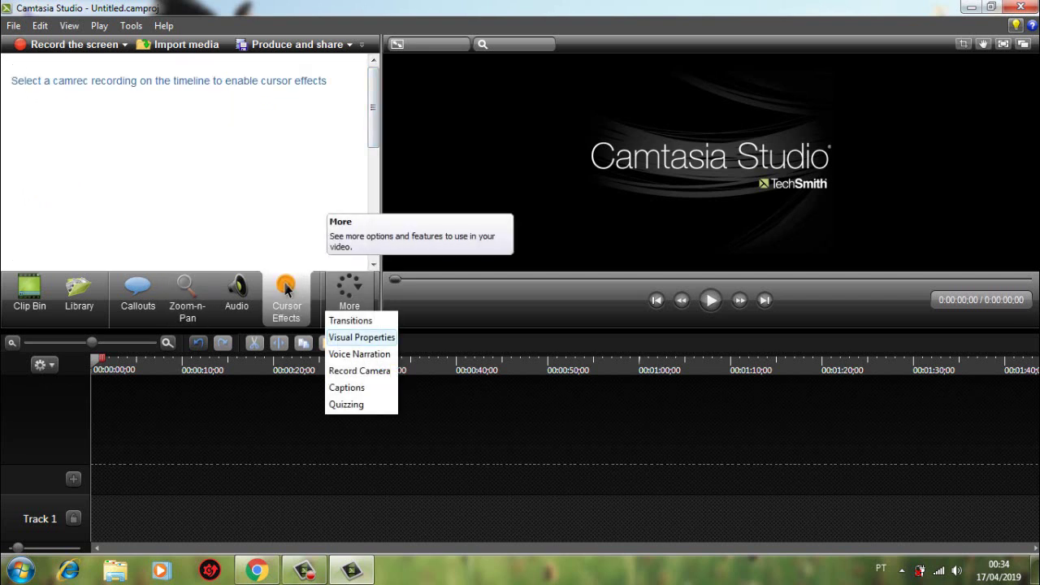
pyautogui.click(361, 337)
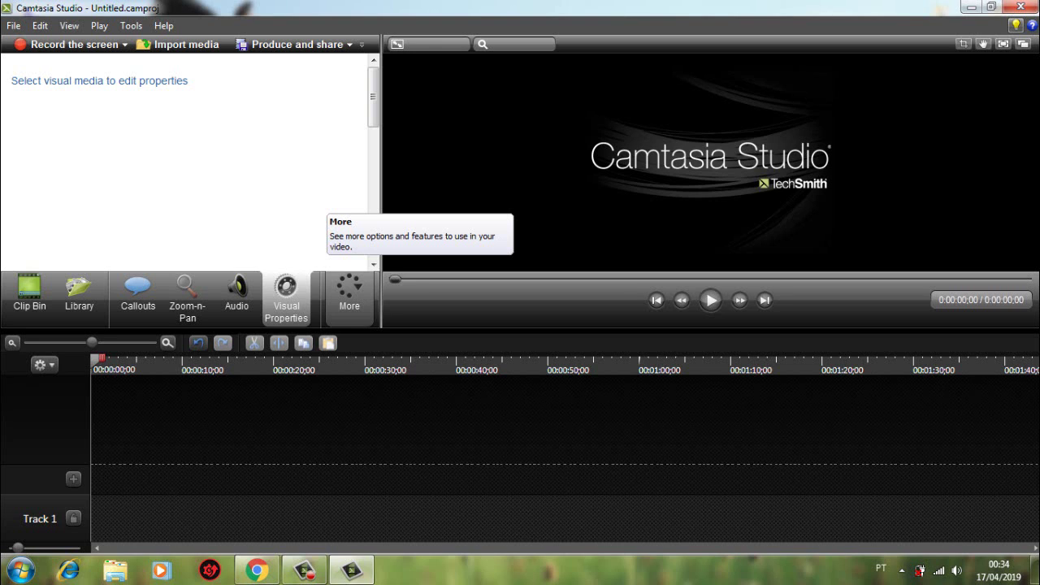
# Step: Show the Voice Narration options, lower the microphone input level slightly, and check which additional features are offered
pyautogui.click(349, 294)
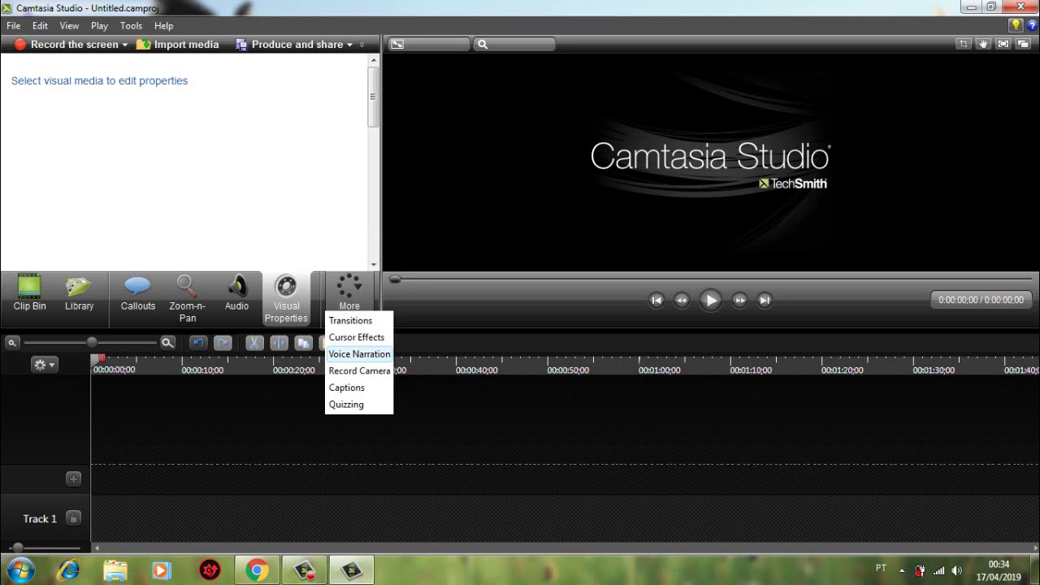
pyautogui.click(359, 354)
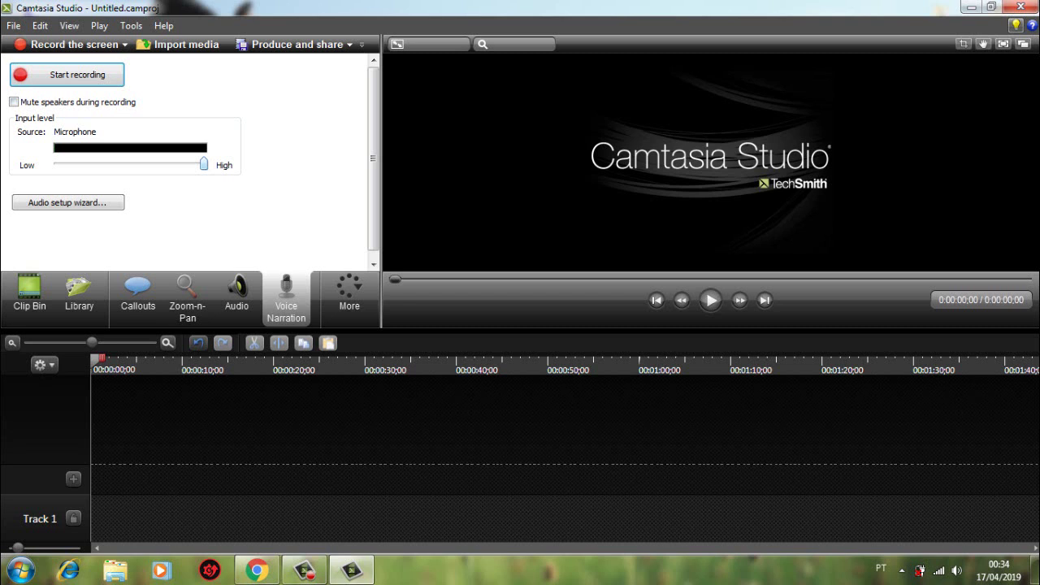
pyautogui.moveTo(204, 164)
pyautogui.mouseDown()
pyautogui.moveTo(58, 164)
pyautogui.moveTo(202, 164)
pyautogui.mouseUp()
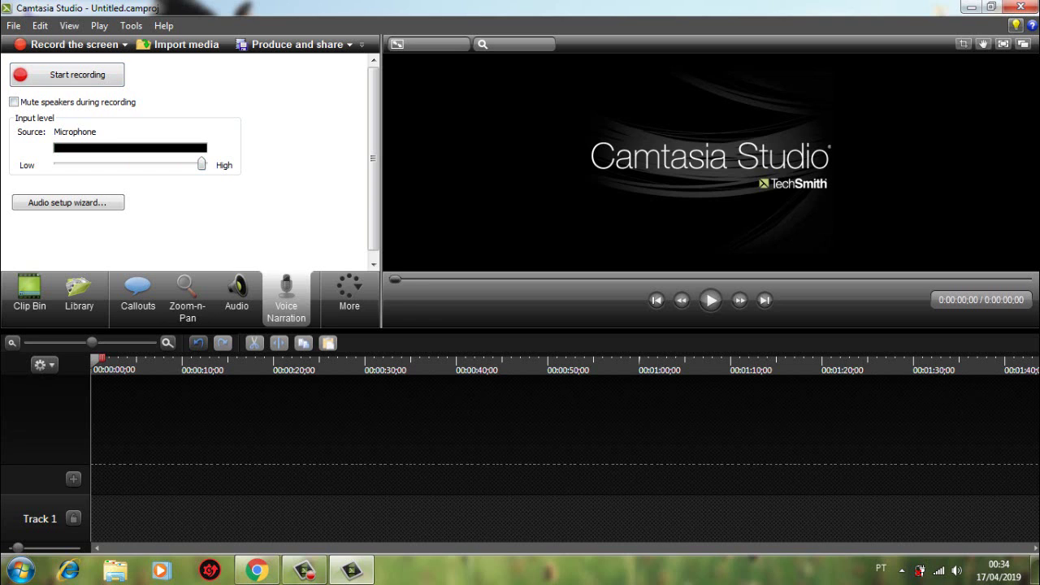
pyautogui.click(350, 289)
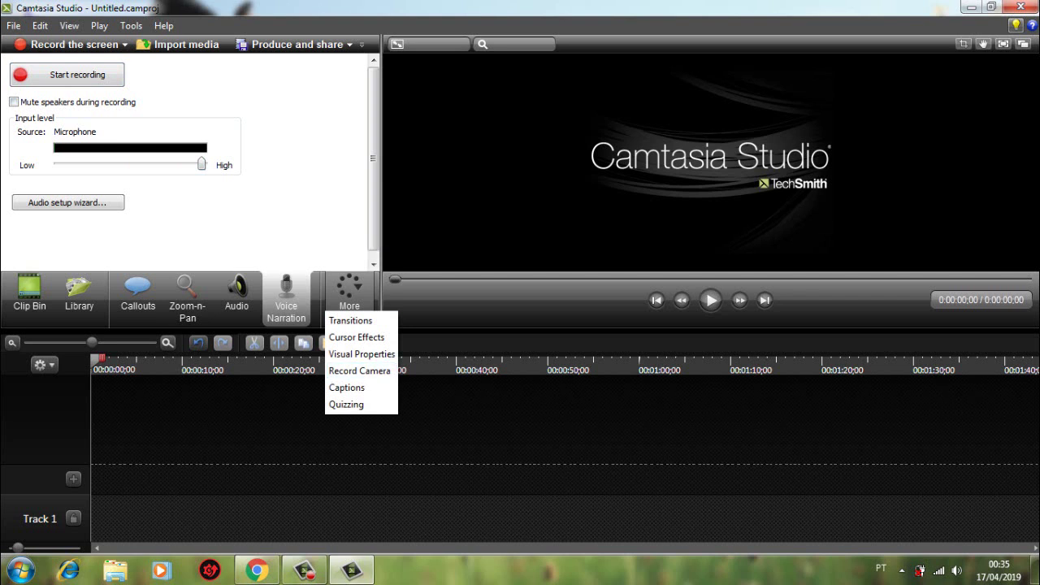
# Step: Return to the Clip Bin and add HEHE.jpg to the beginning of Track 1
pyautogui.click(29, 294)
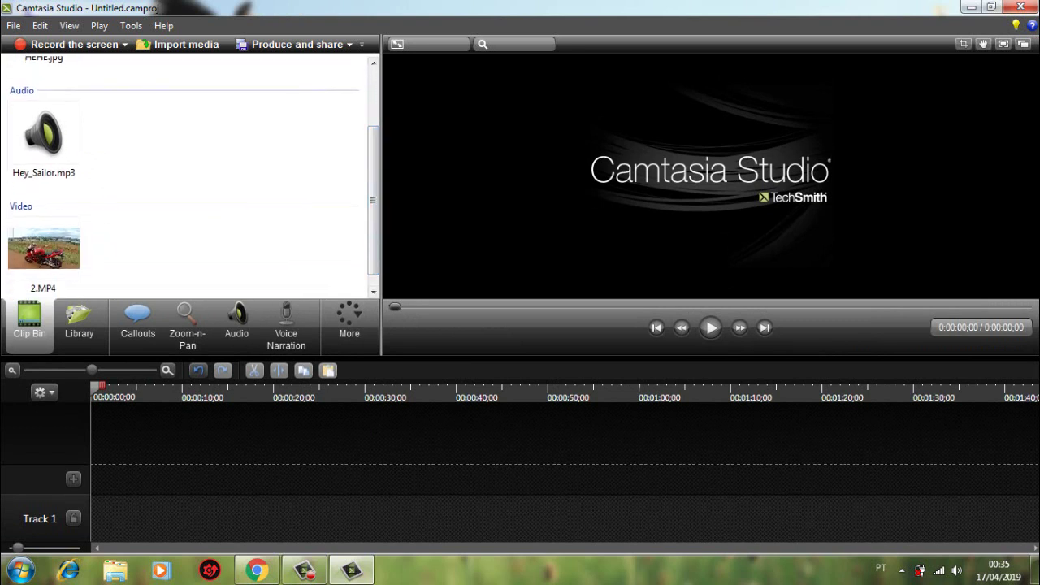
pyautogui.scroll(3, 57, 146)
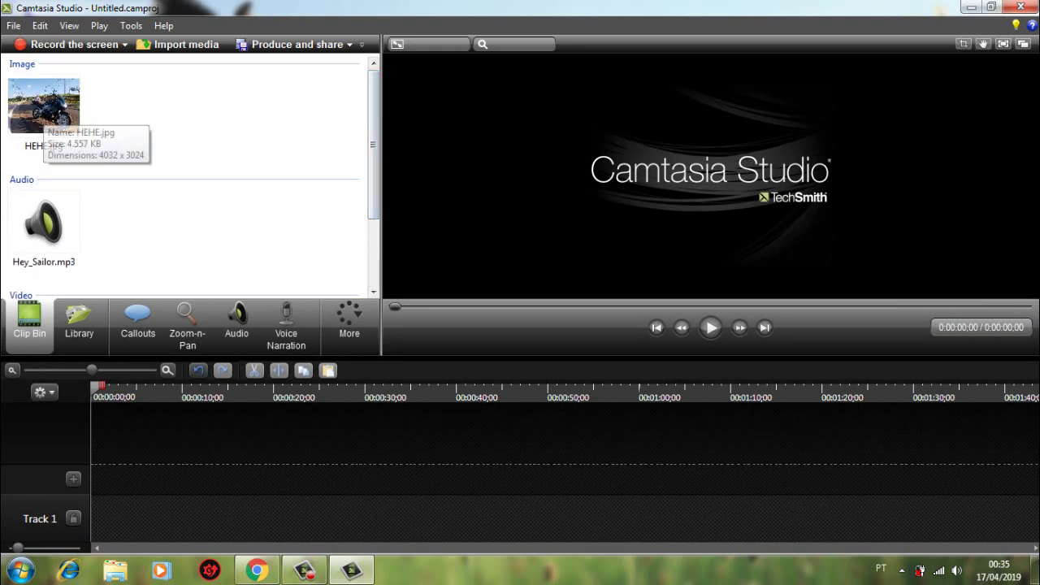
pyautogui.click(53, 144)
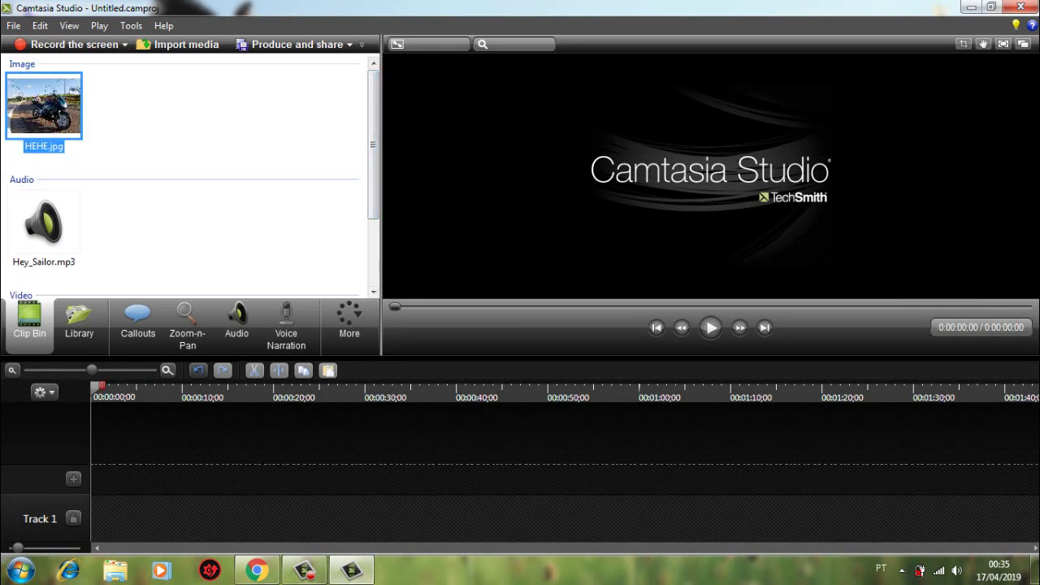
pyautogui.moveTo(53, 145); pyautogui.dragTo(113, 518)
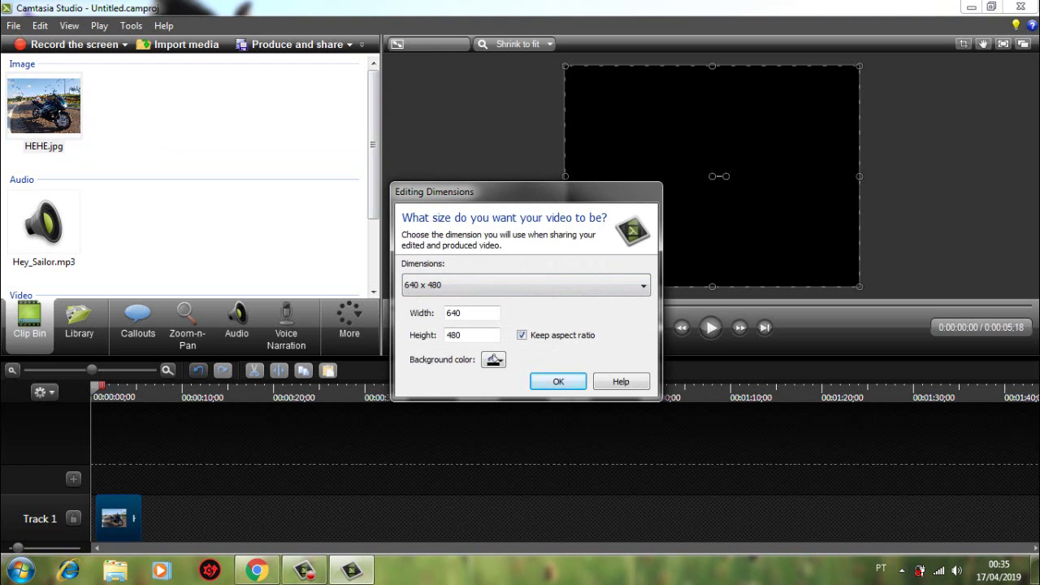
# Step: Set the video's editing dimensions to the recording dimensions, 2048 x 1536, and enlarge the preview area
pyautogui.click(527, 285)
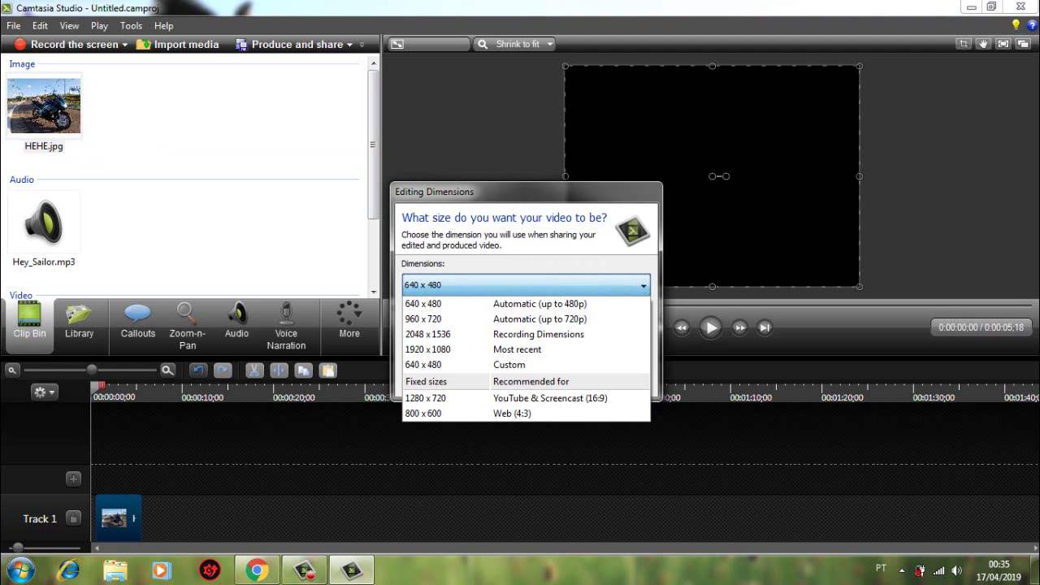
pyautogui.press('Down')
pyautogui.press('Down')
pyautogui.press('Down')
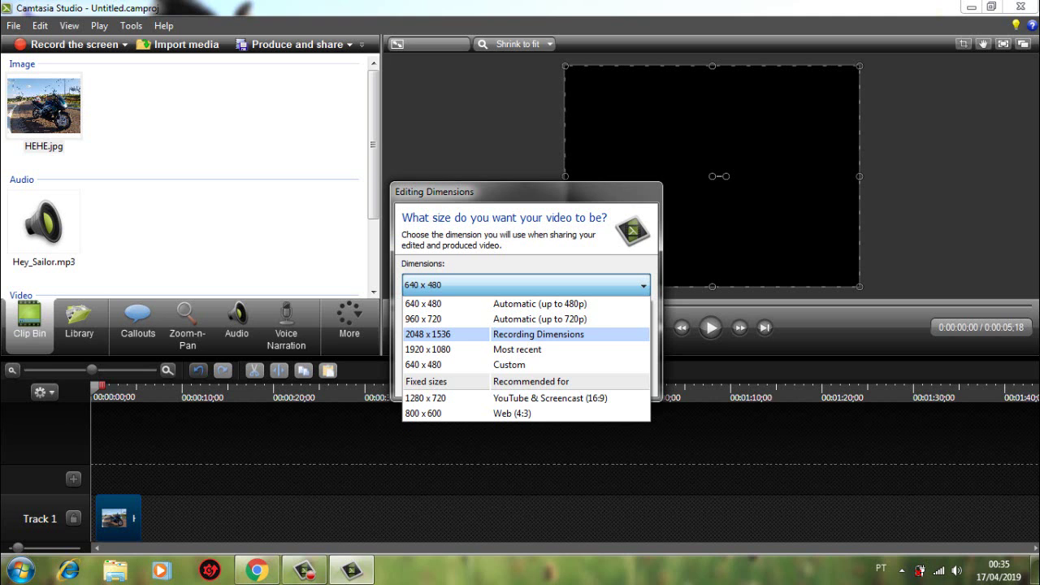
pyautogui.click(428, 334)
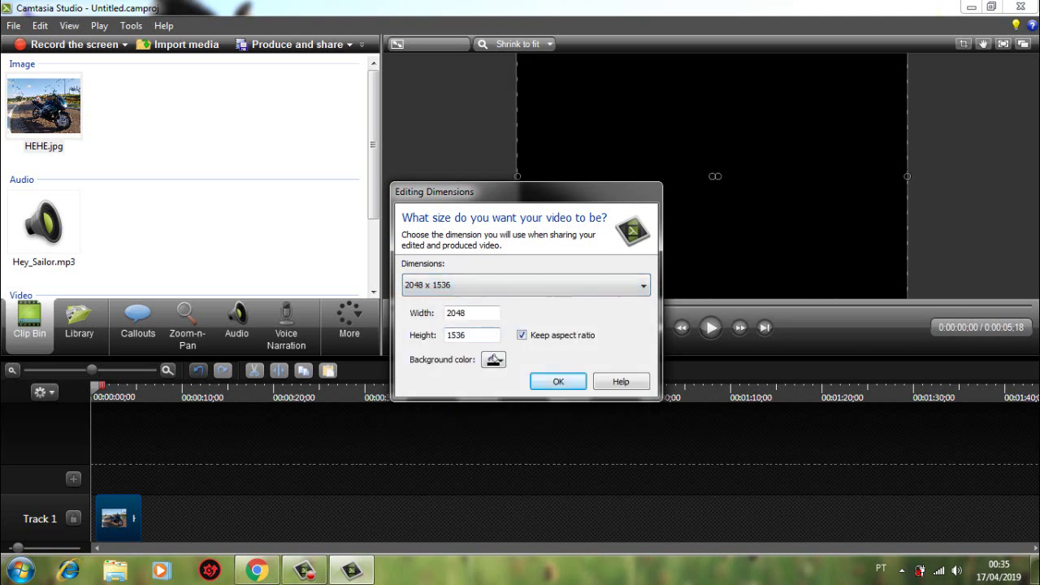
pyautogui.click(558, 380)
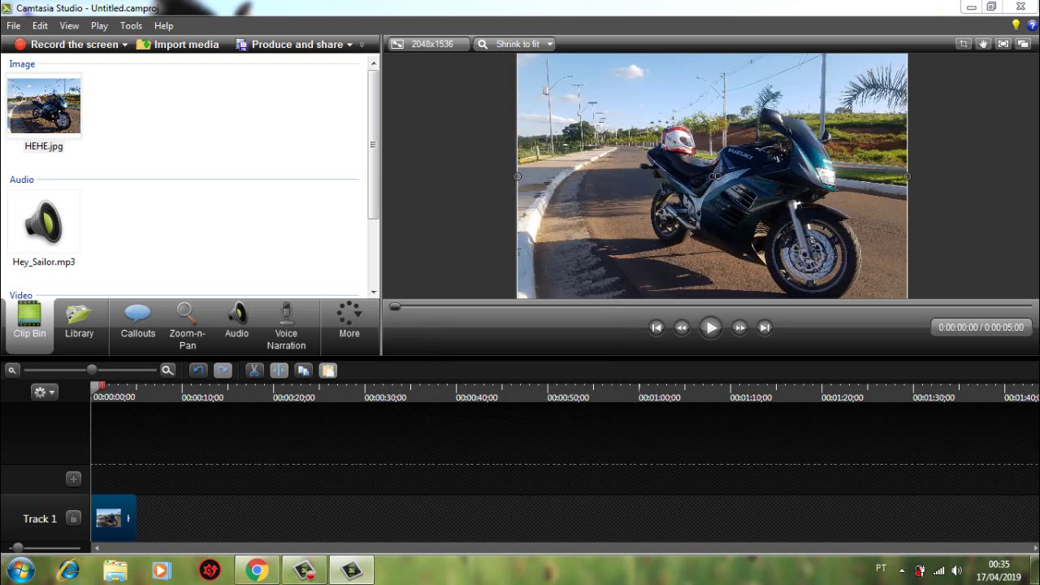
pyautogui.moveTo(520, 358); pyautogui.dragTo(519, 450)
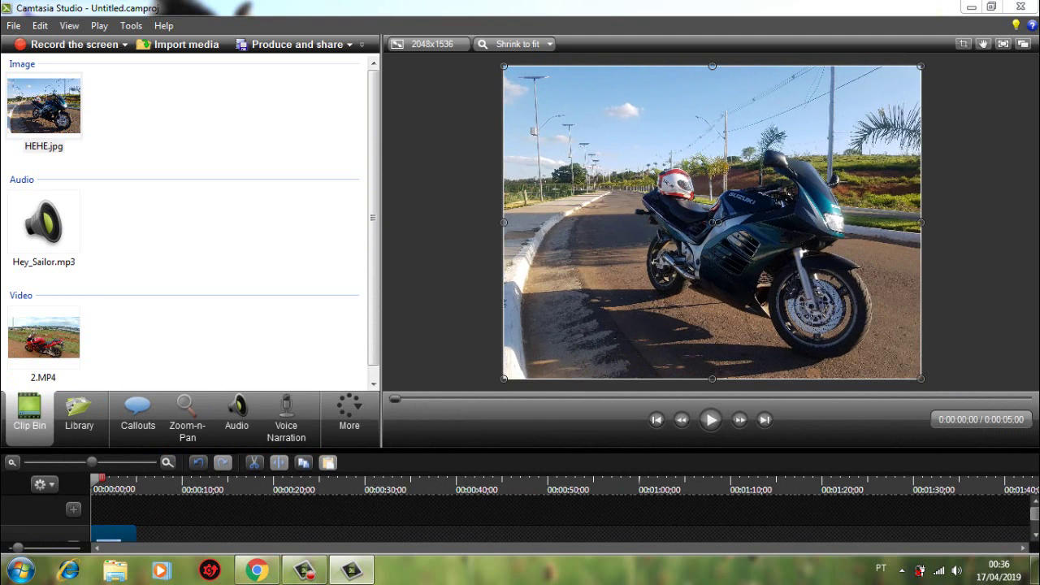
# Step: Import the image 01 from the CAMTASIA > IMAGENS > MOTOS > NINJA 250 folder into the Clip Bin
pyautogui.moveTo(45, 114)
pyautogui.click(177, 44)
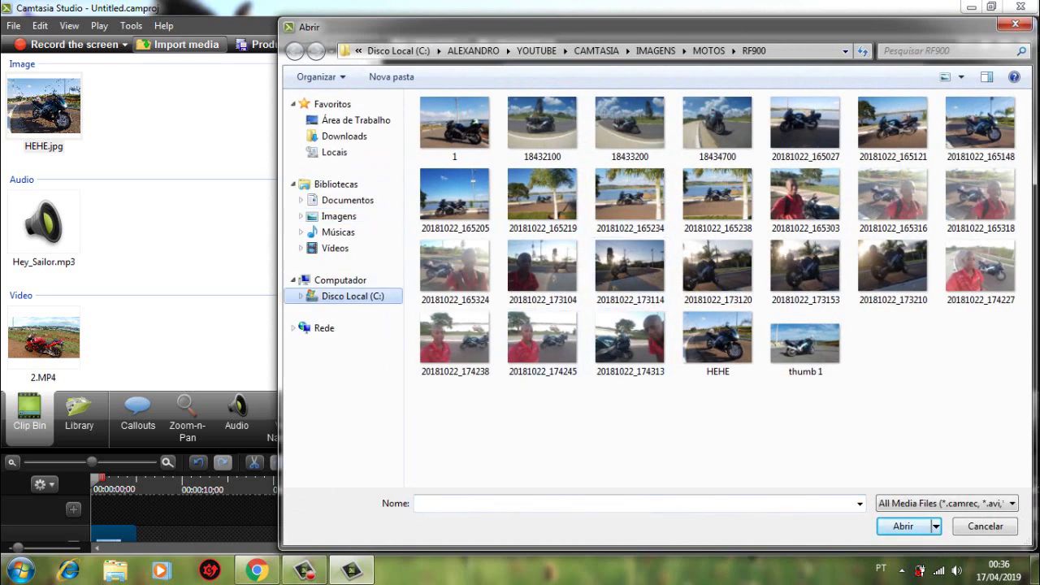
pyautogui.click(353, 296)
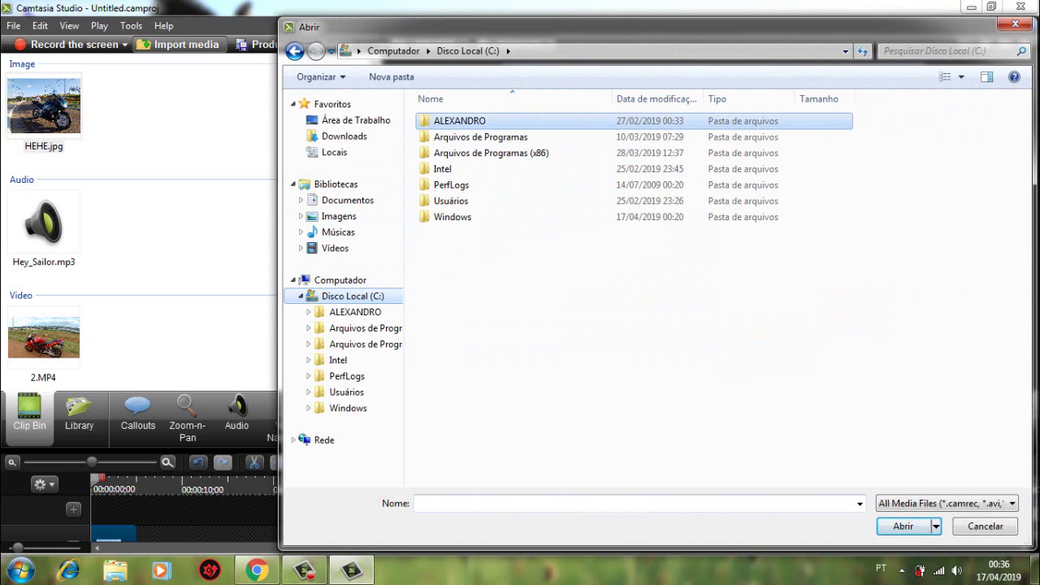
pyautogui.doubleClick(460, 121)
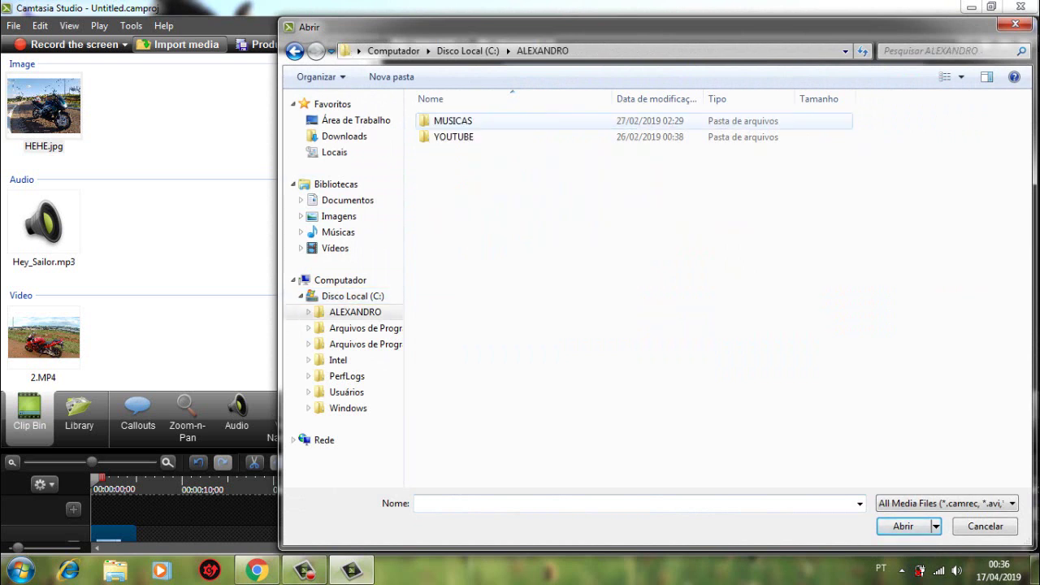
pyautogui.doubleClick(455, 137)
pyautogui.press('Return')
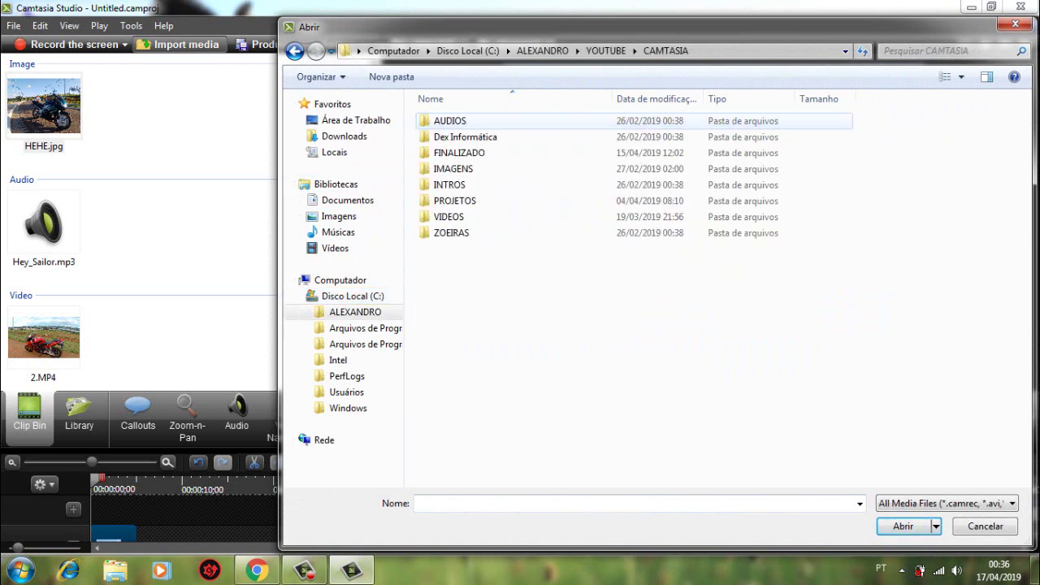
pyautogui.press('Down')
pyautogui.press('Down')
pyautogui.press('Down')
pyautogui.press('Return')
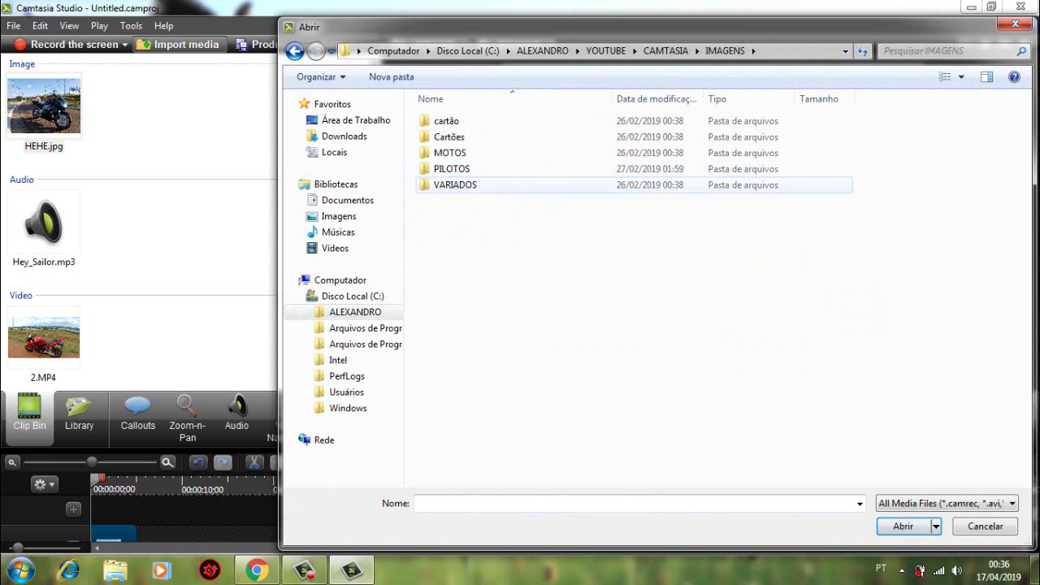
pyautogui.doubleClick(505, 154)
pyautogui.press('Return')
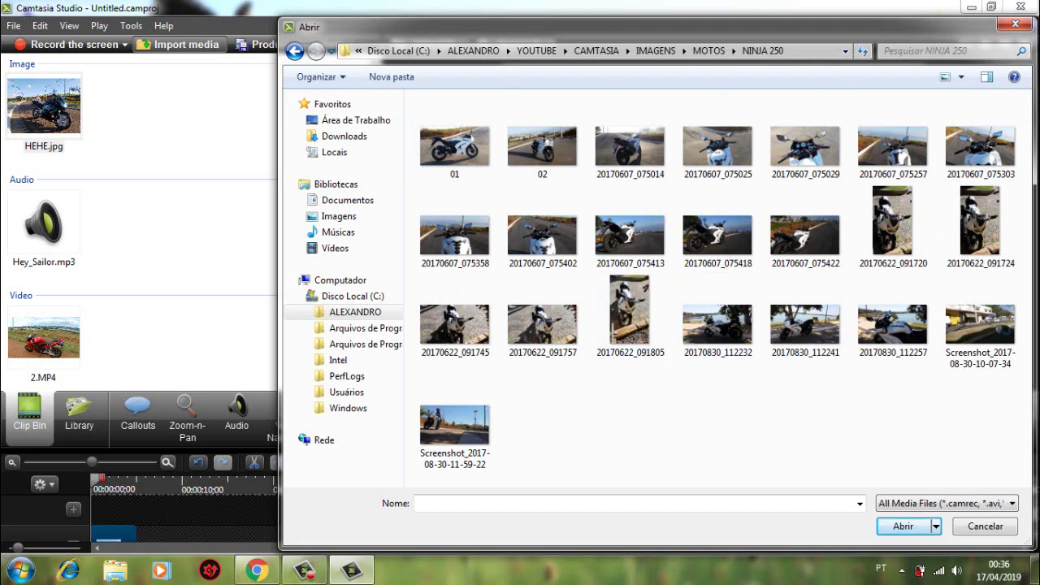
pyautogui.click(455, 146)
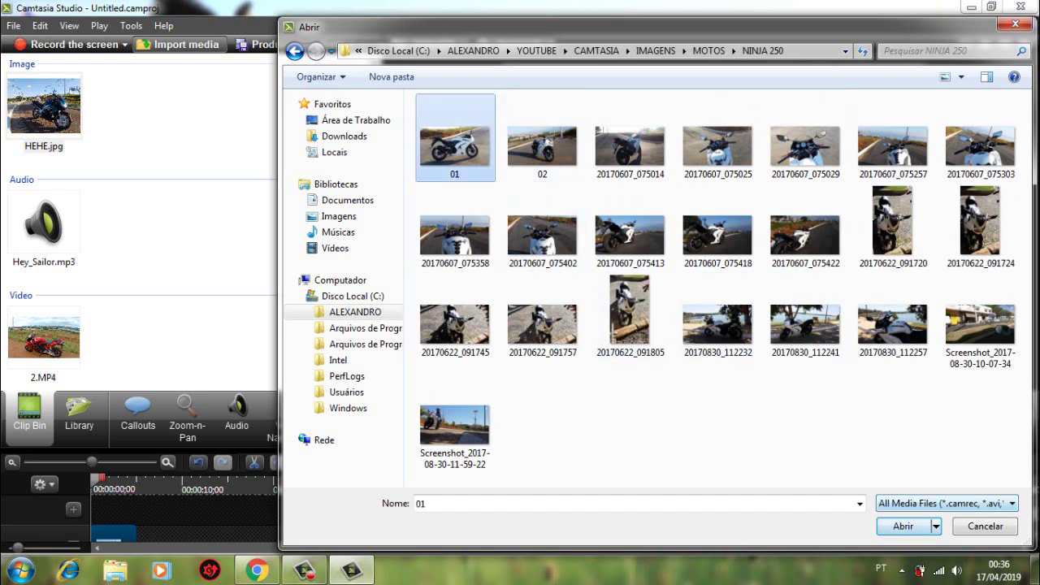
pyautogui.press('Return')
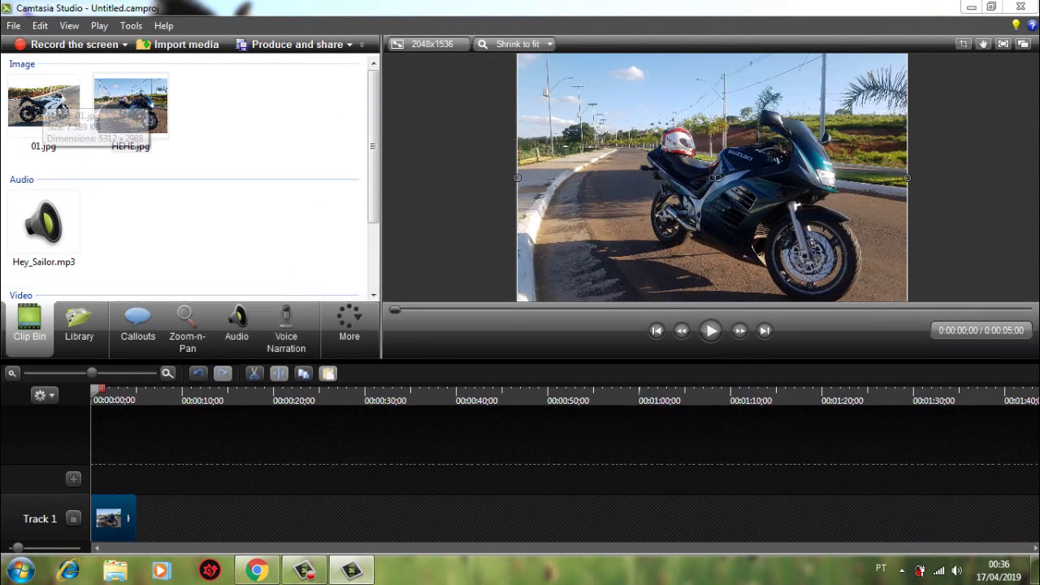
# Step: Place 01.jpg on Track 1 directly after the HEHE.jpg clip
pyautogui.click(43, 98)
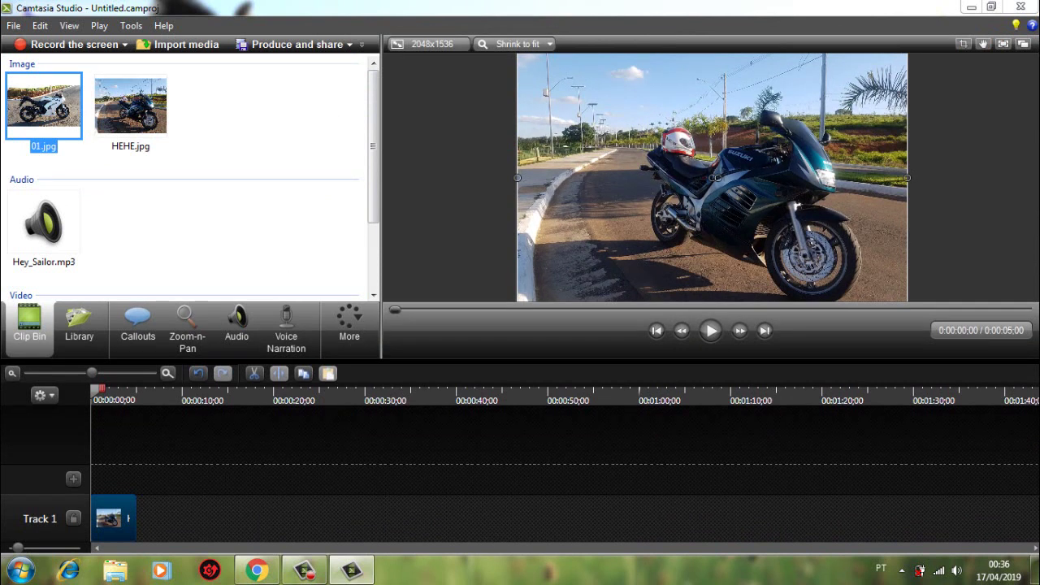
pyautogui.moveTo(43, 106); pyautogui.dragTo(164, 518)
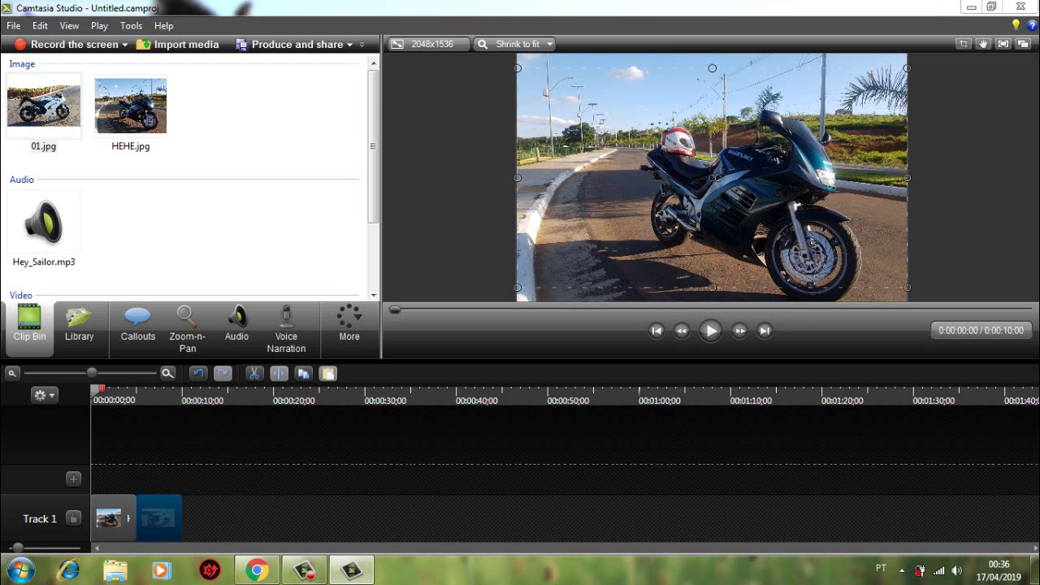
pyautogui.click(113, 518)
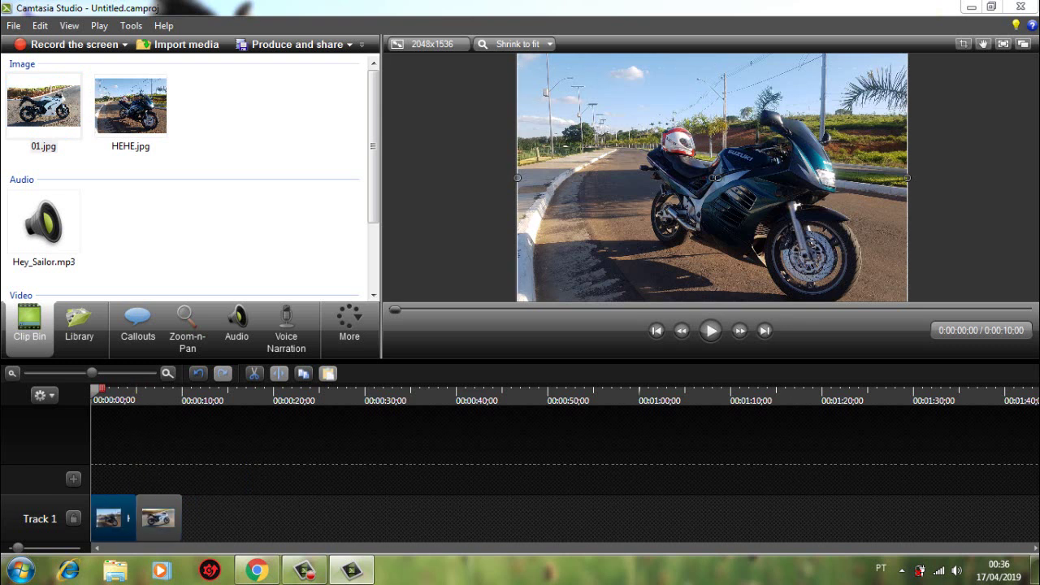
pyautogui.click(160, 519)
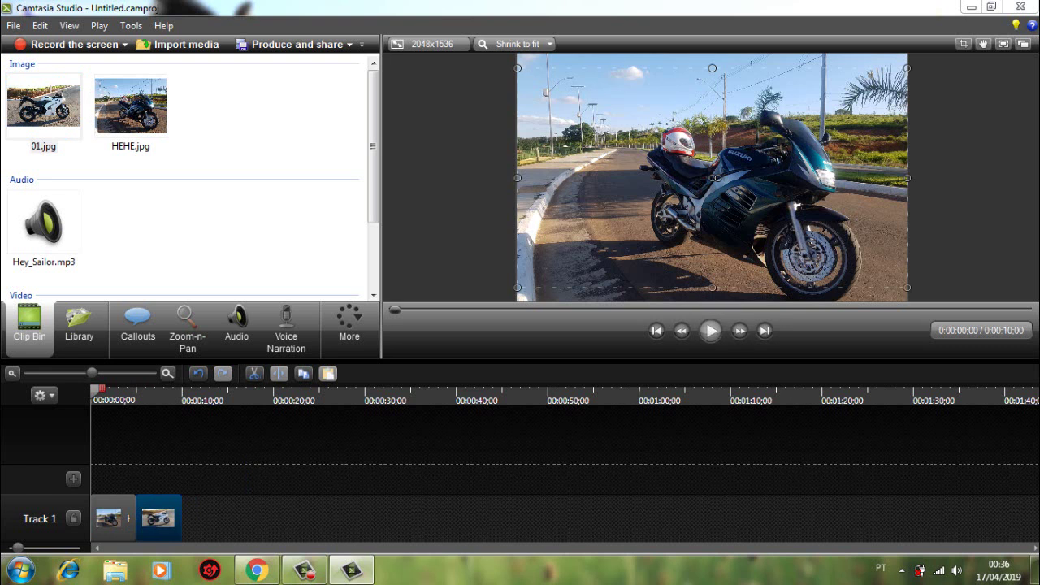
# Step: Play the two-image sequence to its end and return the playhead to the start of the timeline
pyautogui.click(710, 330)
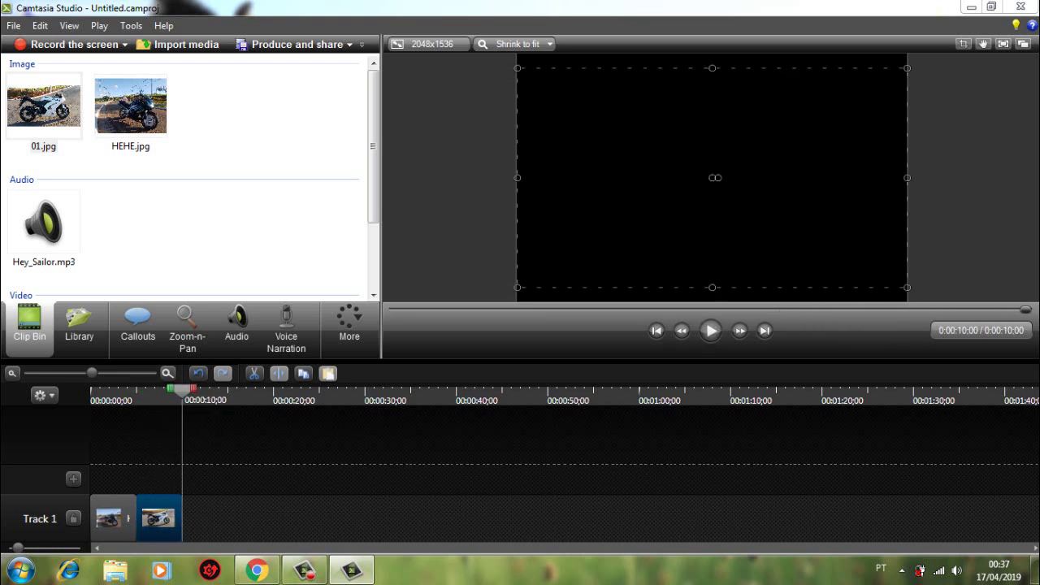
pyautogui.hotkey('ctrl', 'alt', 'Left')
pyautogui.hotkey('ctrl', 'alt', 'Left')
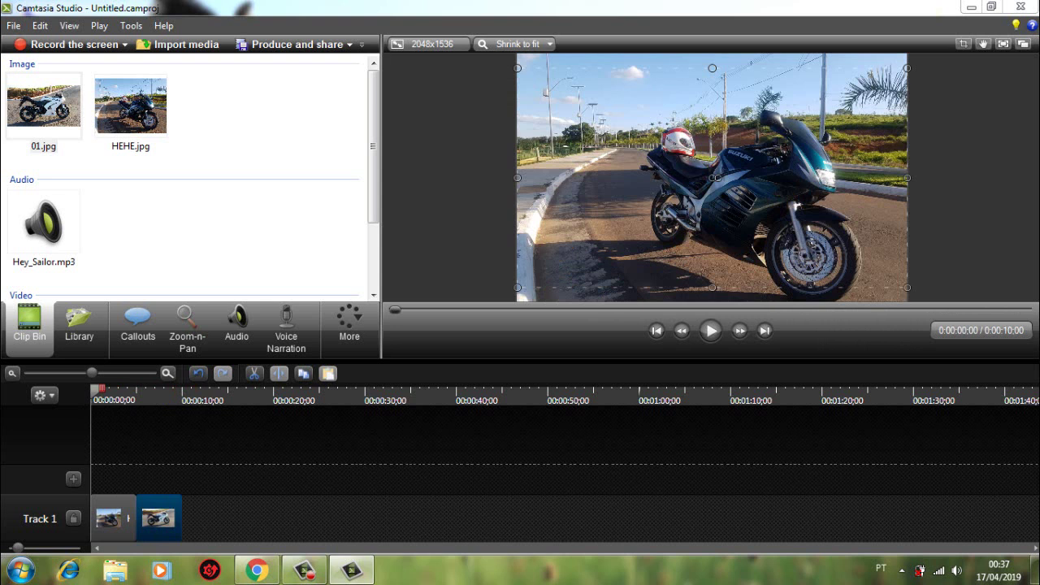
# Step: Open the Transitions collection and look through the available effects
pyautogui.click(349, 321)
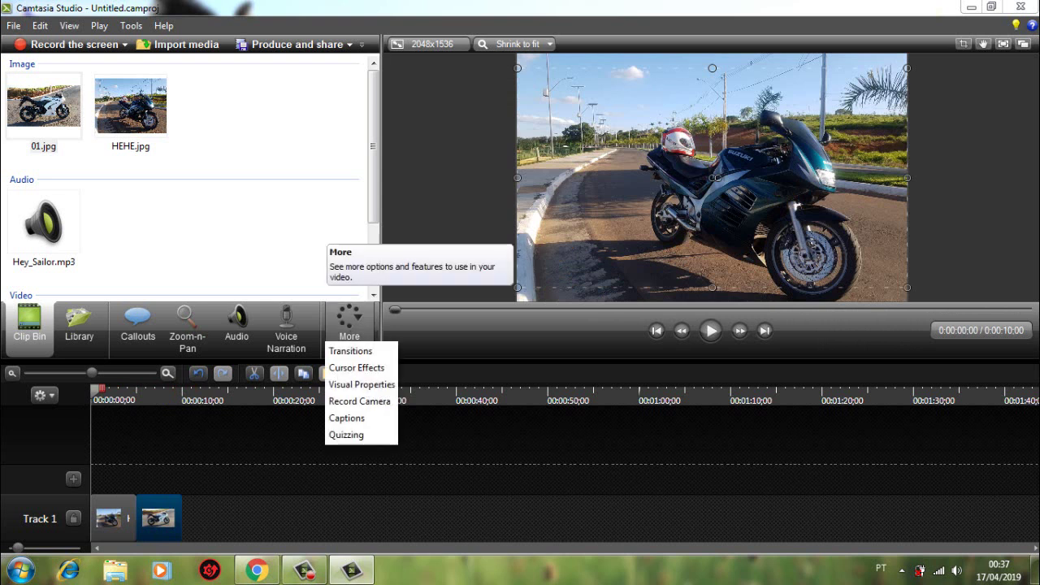
pyautogui.click(351, 351)
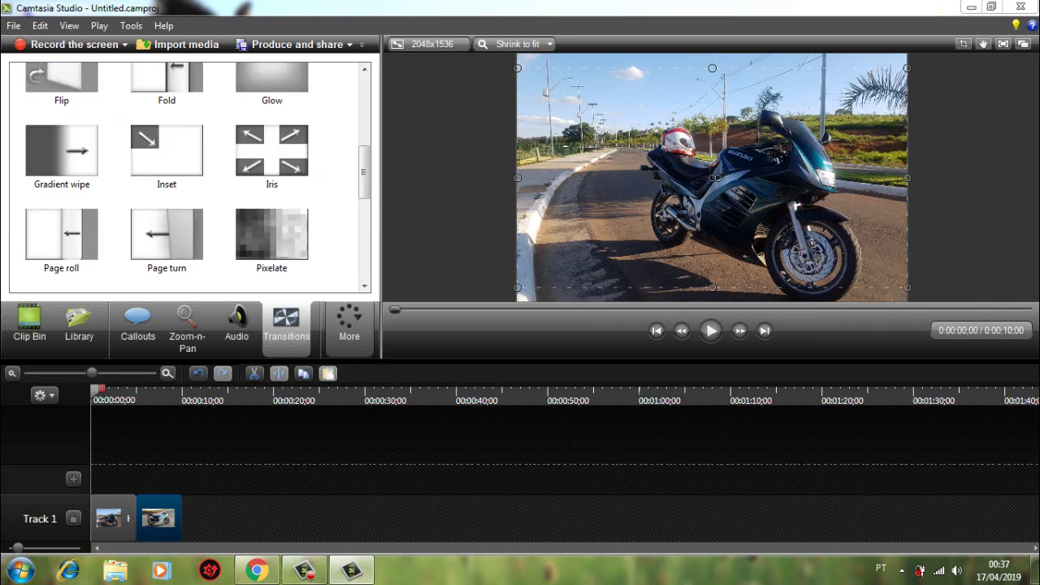
pyautogui.scroll(-3, 189, 177)
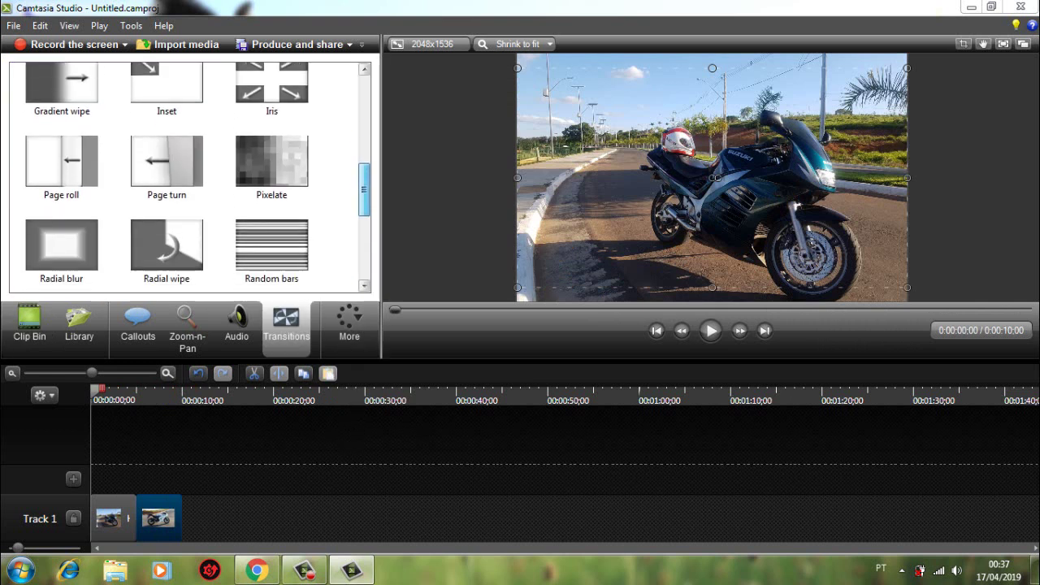
pyautogui.scroll(-1, 189, 177)
pyautogui.scroll(8, 189, 177)
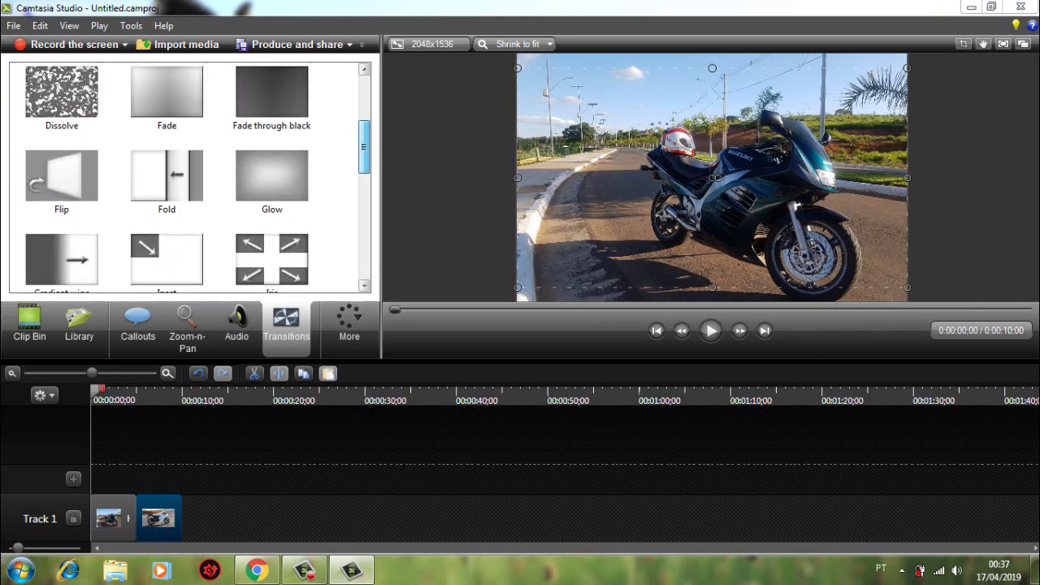
pyautogui.scroll(-3, 189, 177)
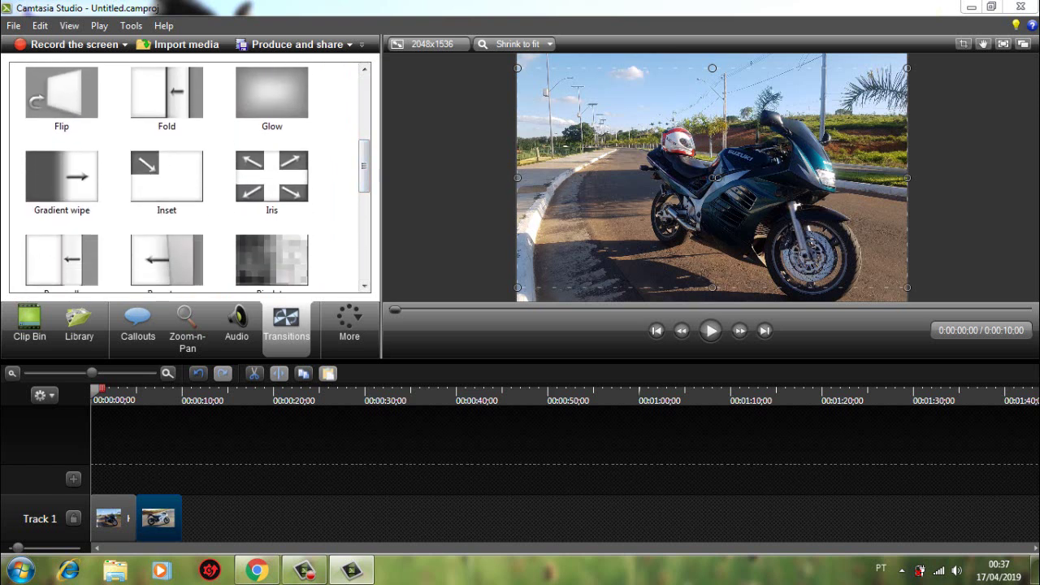
# Step: Add the Iris transition between the HEHE.jpg and 01.jpg clips on Track 1
pyautogui.moveTo(271, 177); pyautogui.dragTo(136, 517)
pyautogui.press('Left')
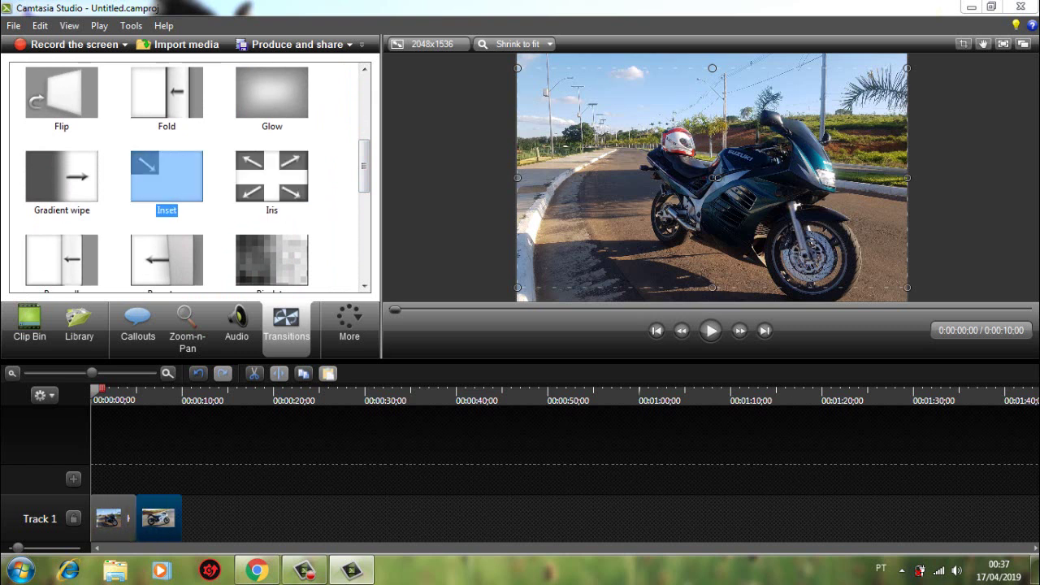
pyautogui.press('Left')
pyautogui.press('Up')
pyautogui.press('Right')
pyautogui.click(271, 94)
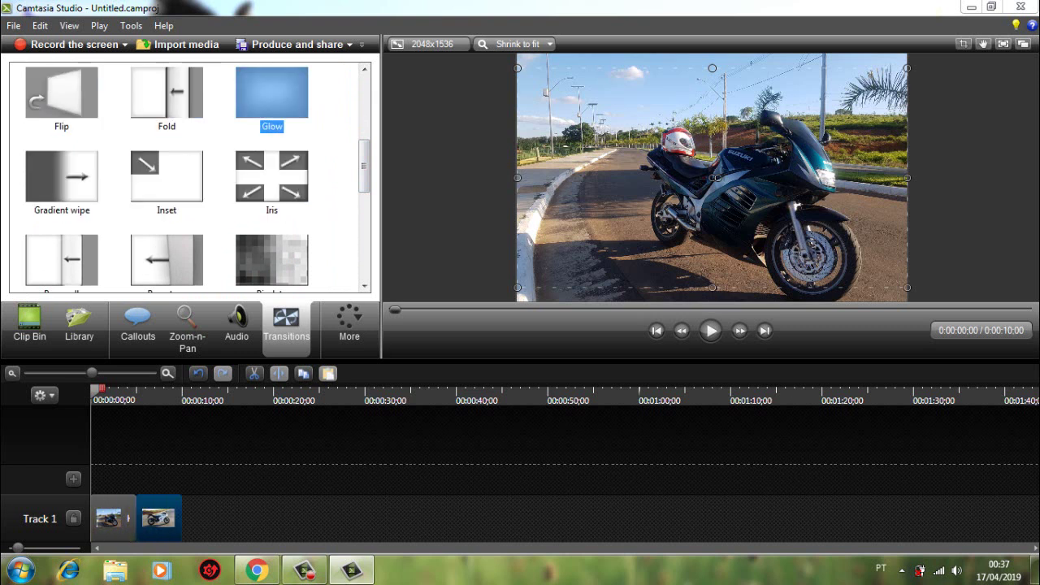
pyautogui.click(166, 177)
pyautogui.press('Right')
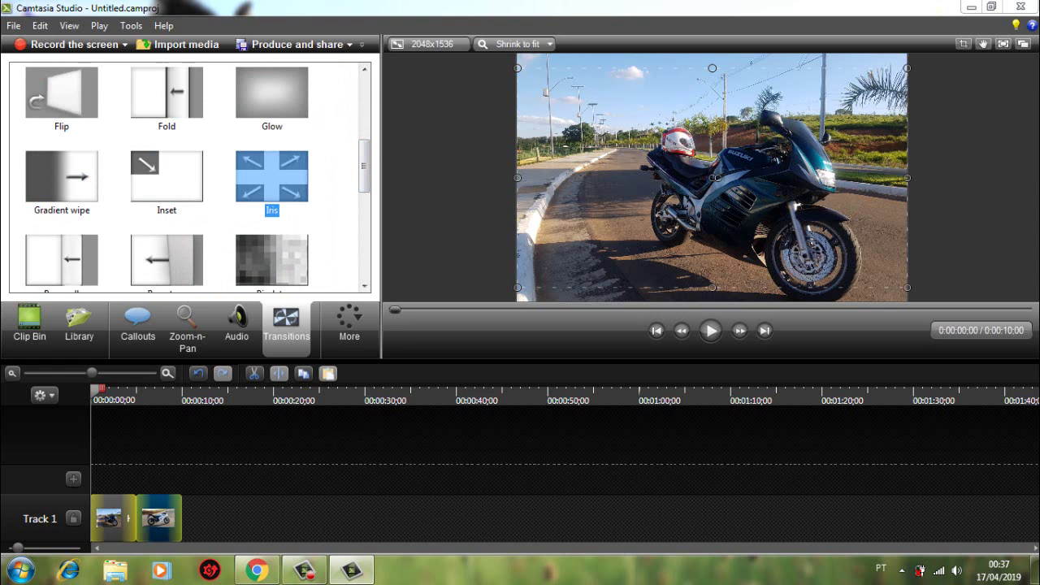
pyautogui.moveTo(272, 177); pyautogui.dragTo(136, 520)
pyautogui.click(110, 518)
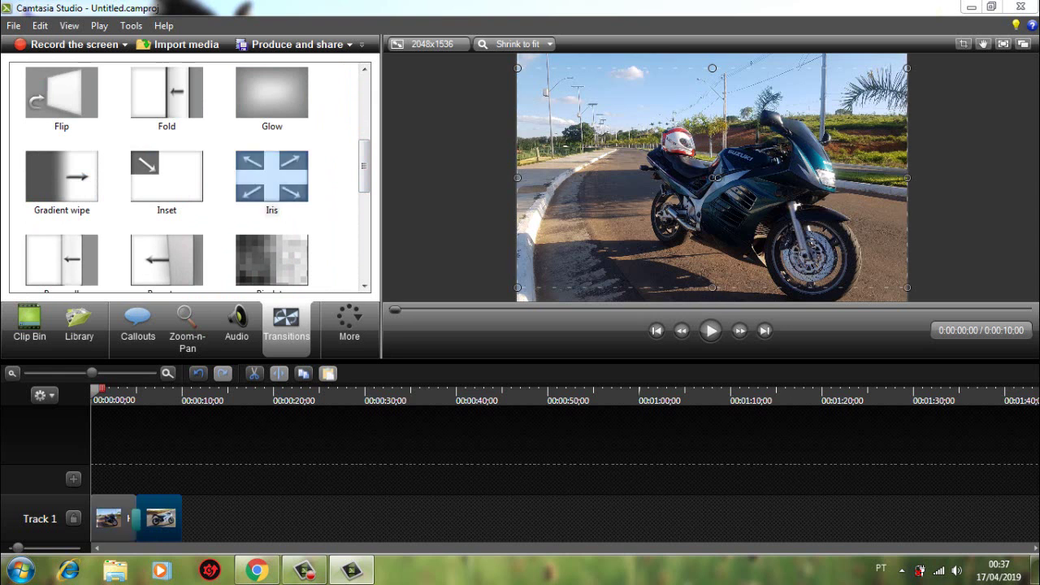
pyautogui.click(110, 519)
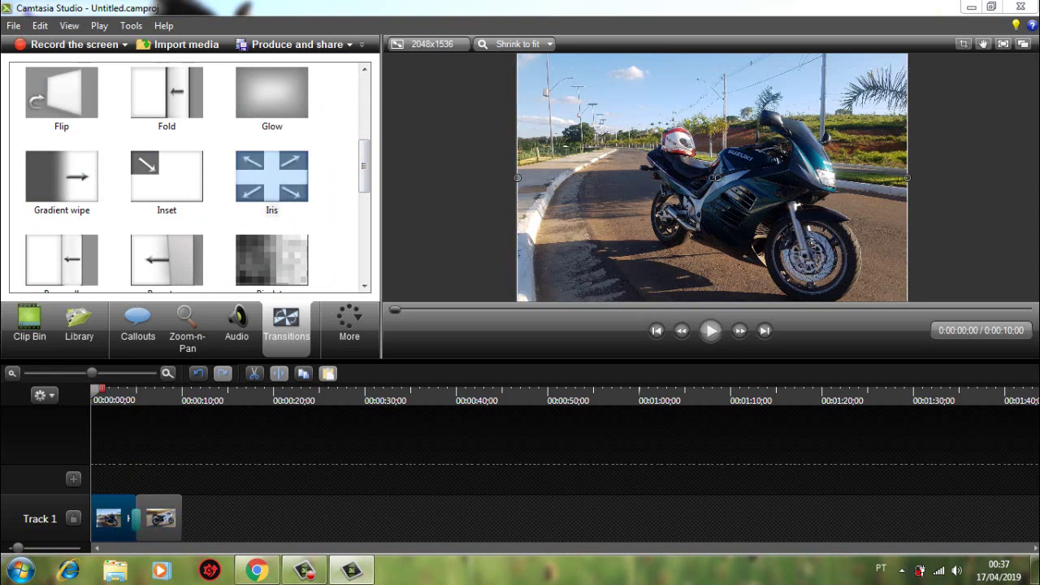
# Step: Preview the Iris transition between the two images, replaying it from about 3 seconds on the timeline
pyautogui.click(711, 331)
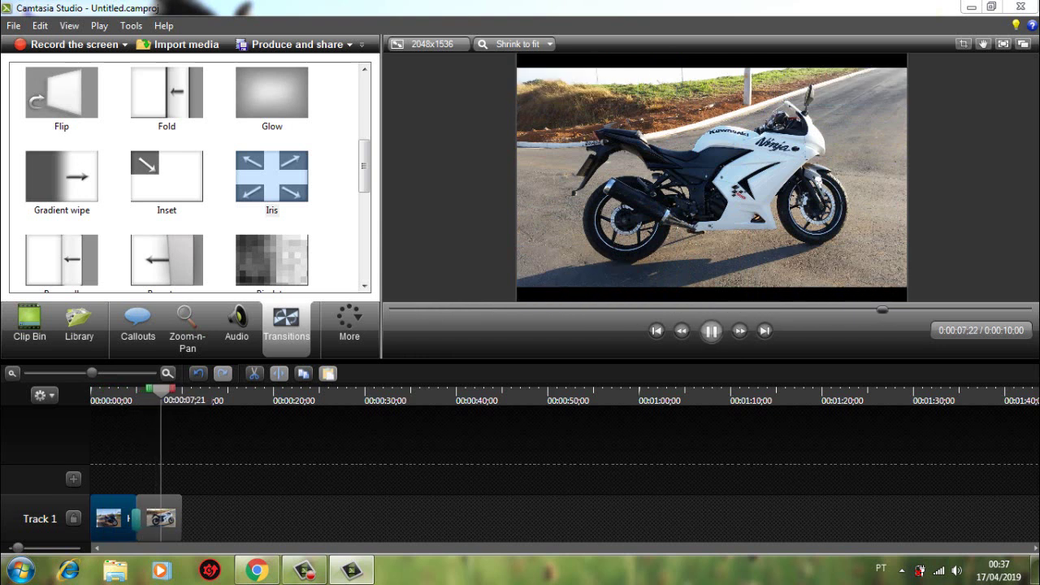
pyautogui.press('space')
pyautogui.moveTo(163, 391); pyautogui.dragTo(119, 390)
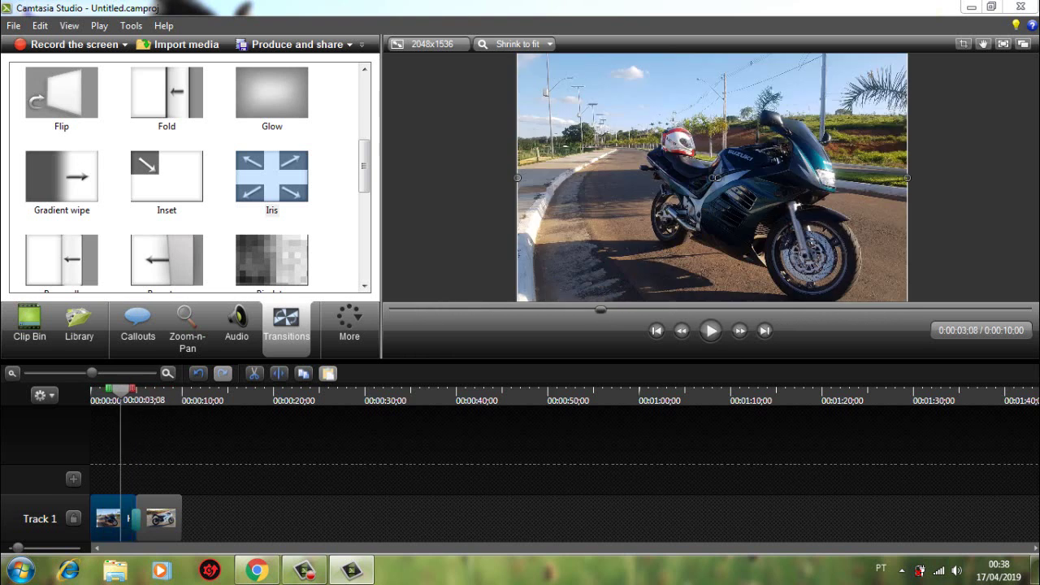
pyautogui.click(710, 330)
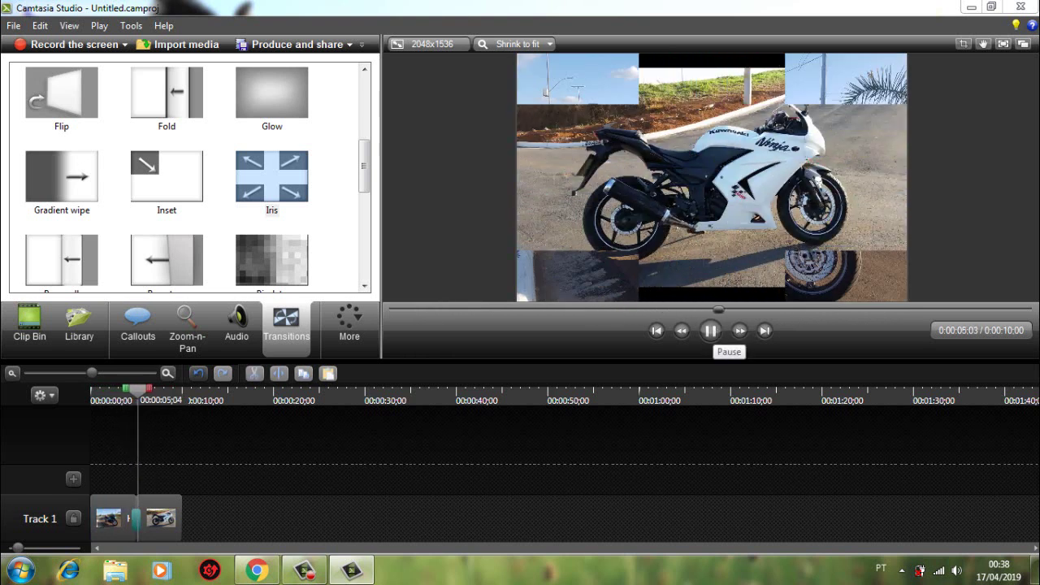
pyautogui.click(710, 330)
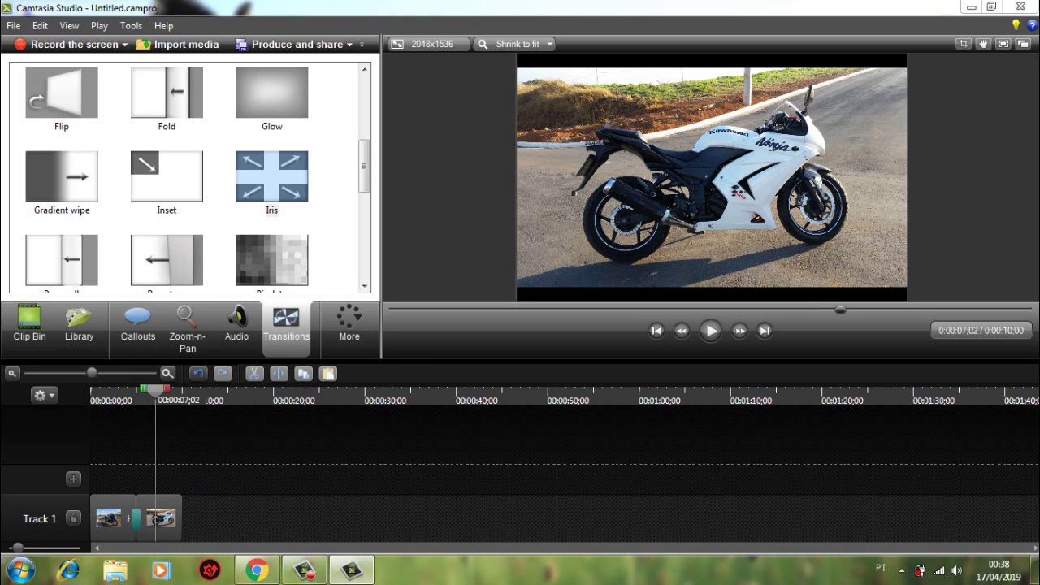
# Step: Delete the Iris transition between the HEHE.jpg and 01.jpg clips
pyautogui.moveTo(92, 373); pyautogui.dragTo(103, 373)
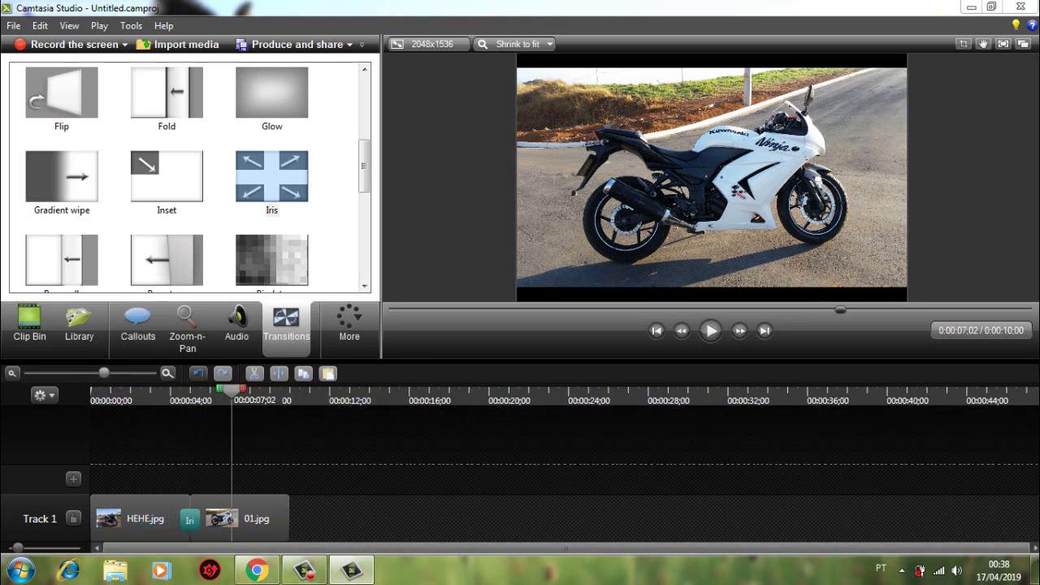
pyautogui.moveTo(190, 520); pyautogui.dragTo(189, 518)
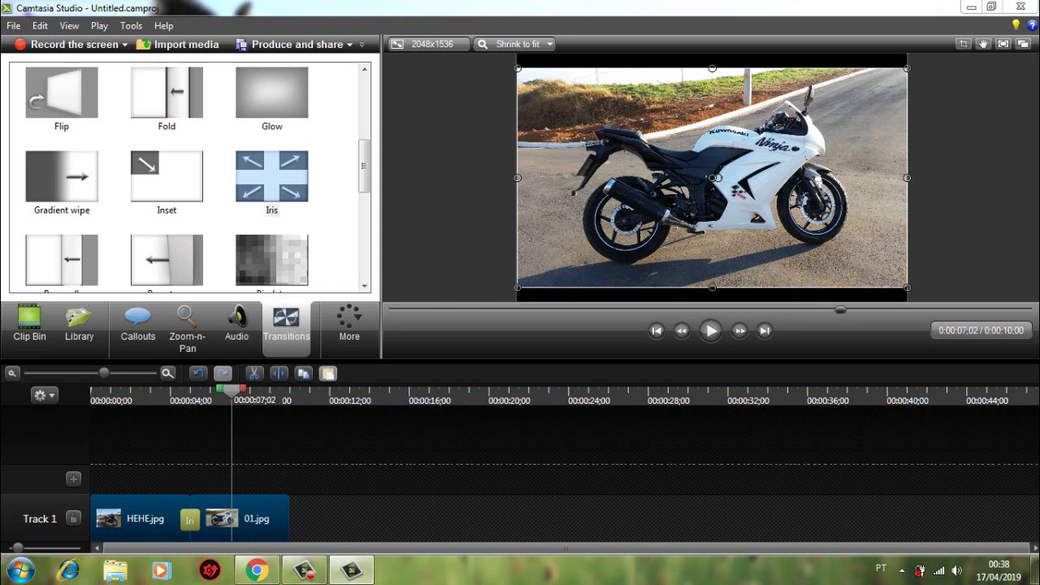
pyautogui.rightClick(191, 517)
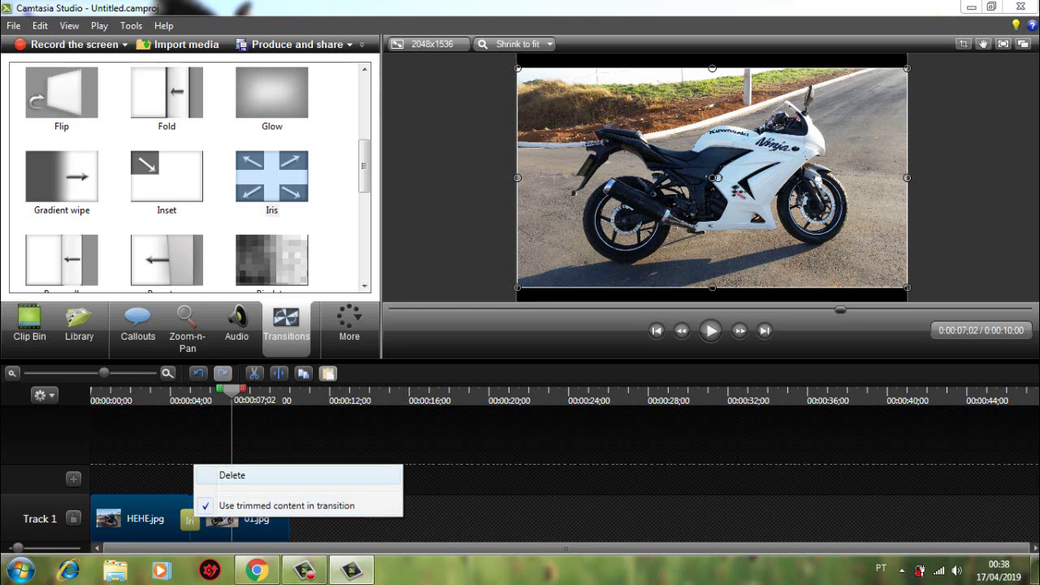
pyautogui.click(232, 475)
pyautogui.click(252, 464)
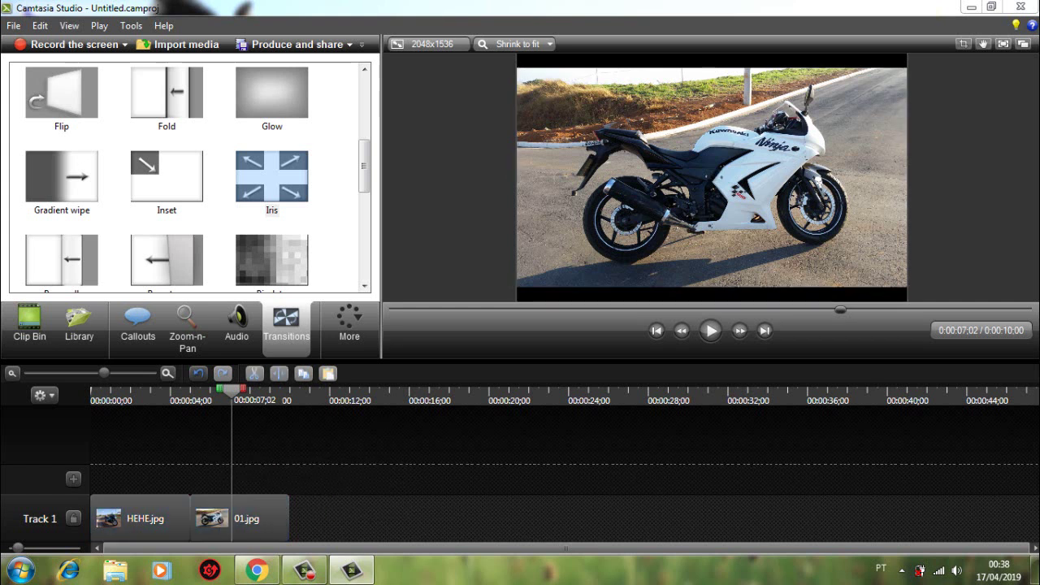
# Step: Add the Ripple transition between the HEHE.jpg and 01.jpg clips on Track 1
pyautogui.moveTo(364, 166); pyautogui.dragTo(364, 239)
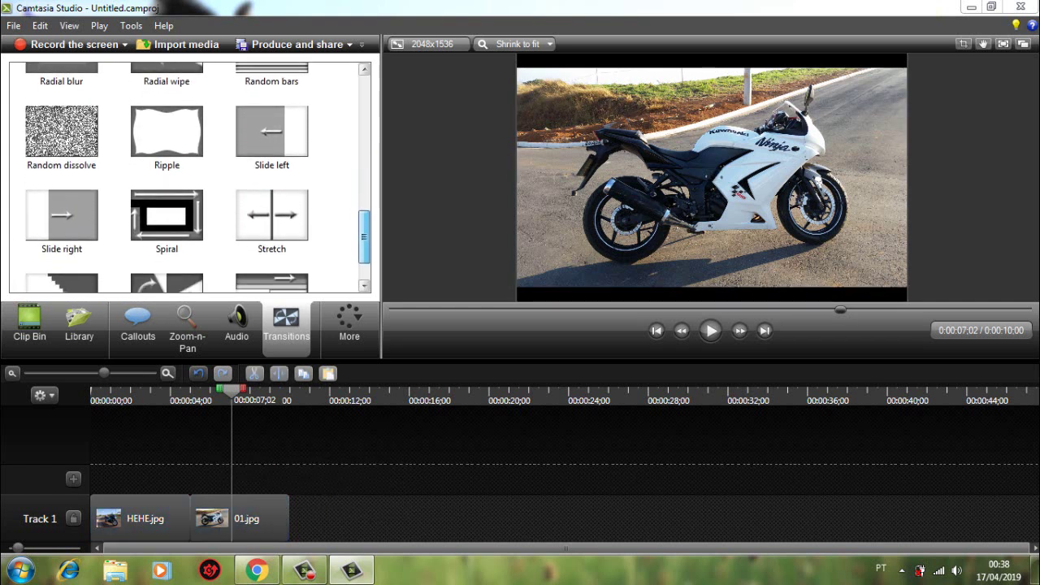
pyautogui.moveTo(167, 130); pyautogui.dragTo(190, 519)
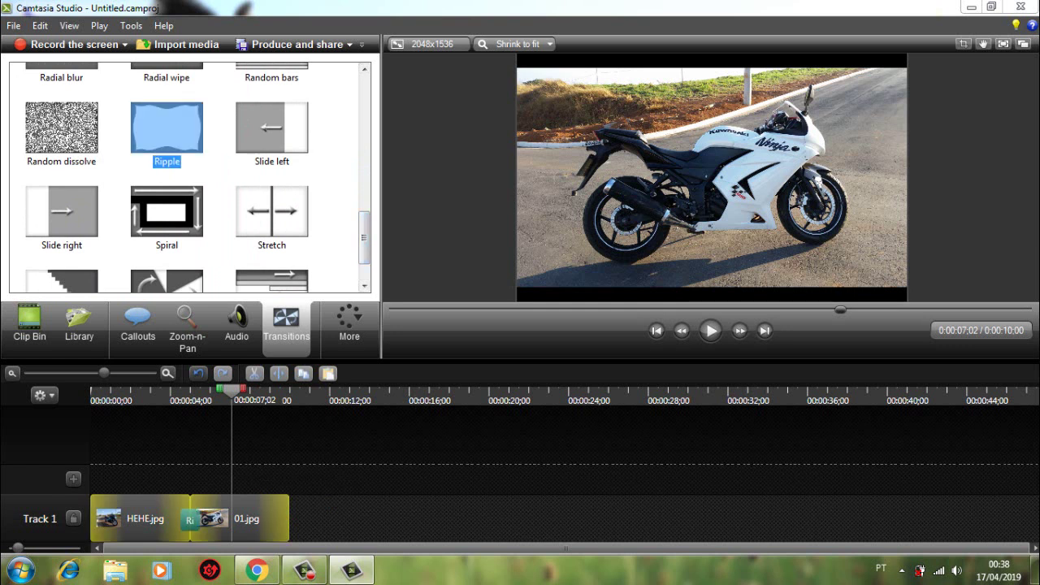
pyautogui.moveTo(188, 517); pyautogui.dragTo(190, 520)
pyautogui.click(335, 485)
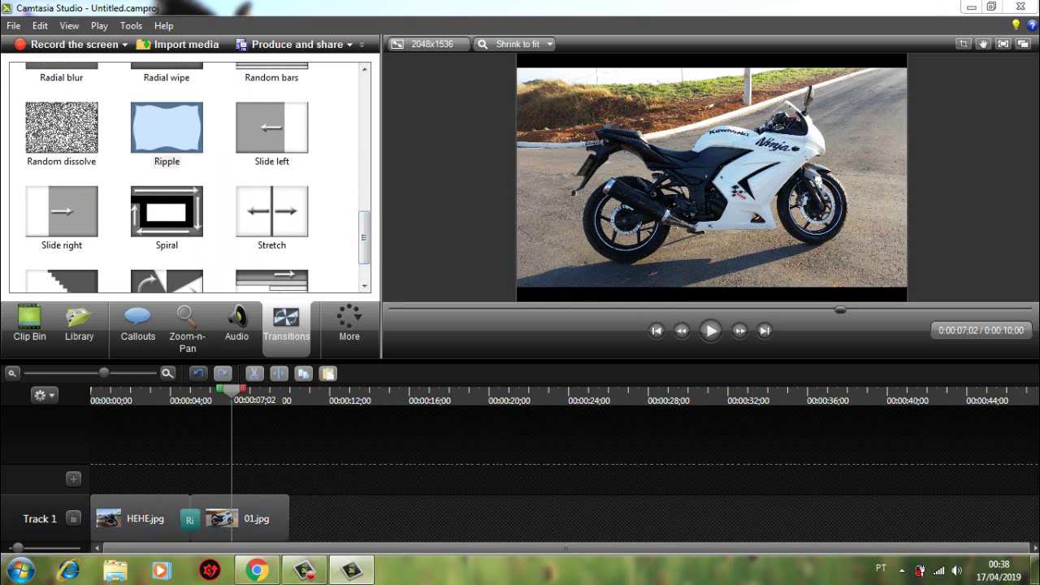
# Step: Preview the Ripple transition between the two images, playing from about 3 seconds on the timeline
pyautogui.moveTo(231, 391); pyautogui.dragTo(147, 391)
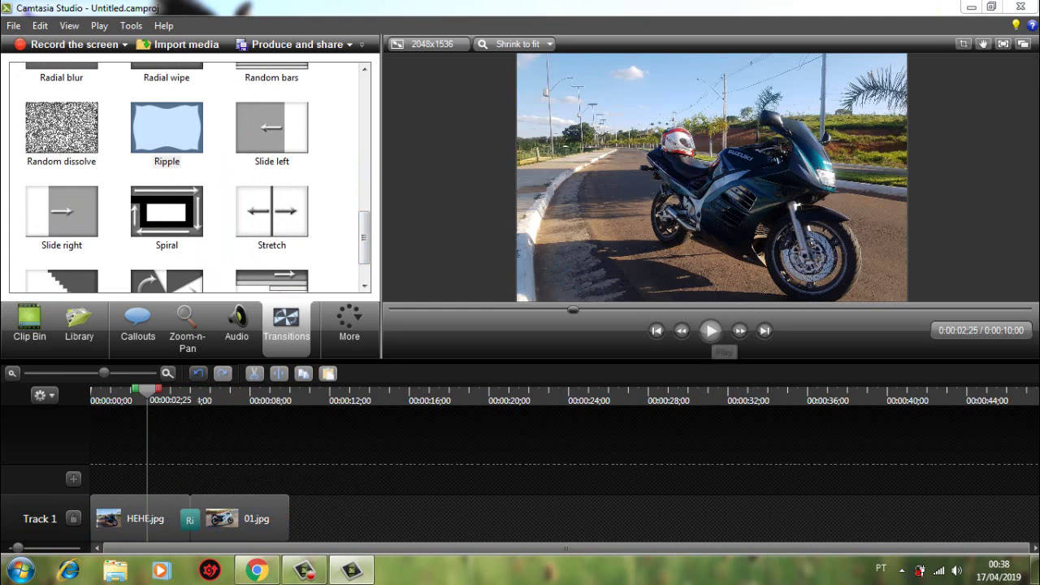
pyautogui.click(710, 330)
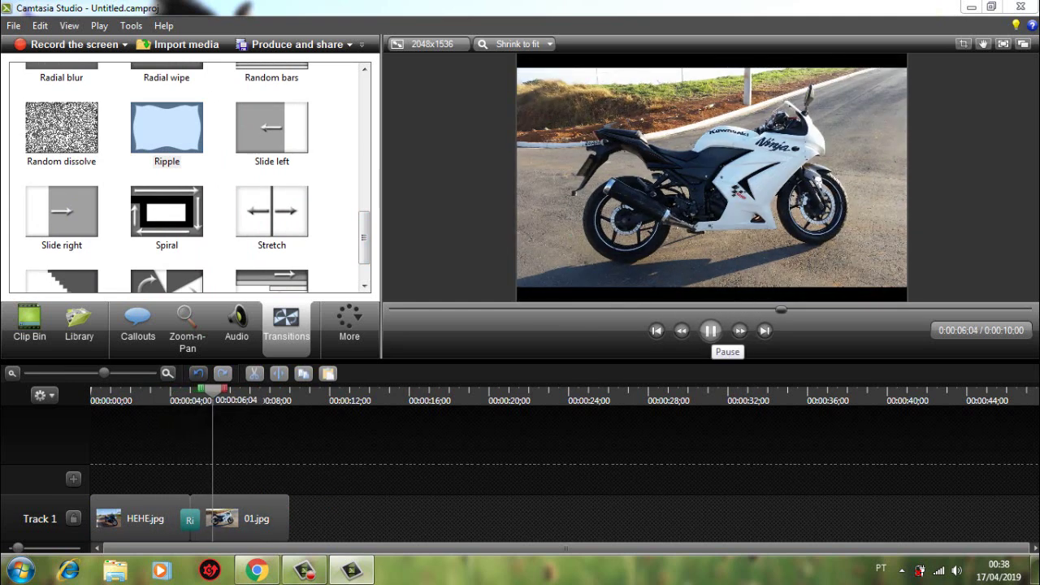
pyautogui.click(710, 330)
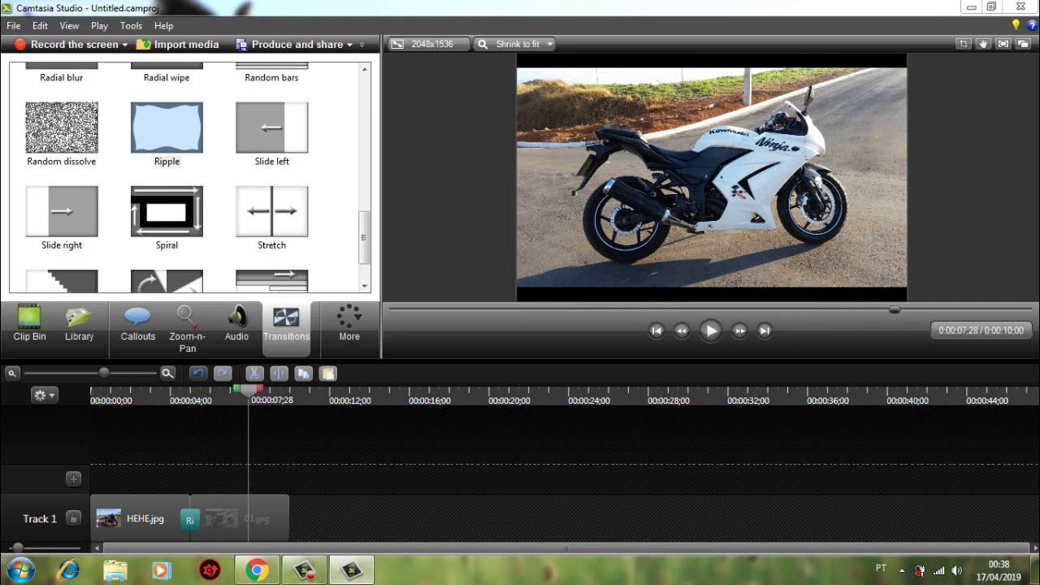
# Step: Replace the Ripple transition between the HEHE.jpg and 01.jpg clips on Track 1 with the Wheel transition
pyautogui.rightClick(199, 524)
pyautogui.rightClick(190, 515)
pyautogui.click(229, 471)
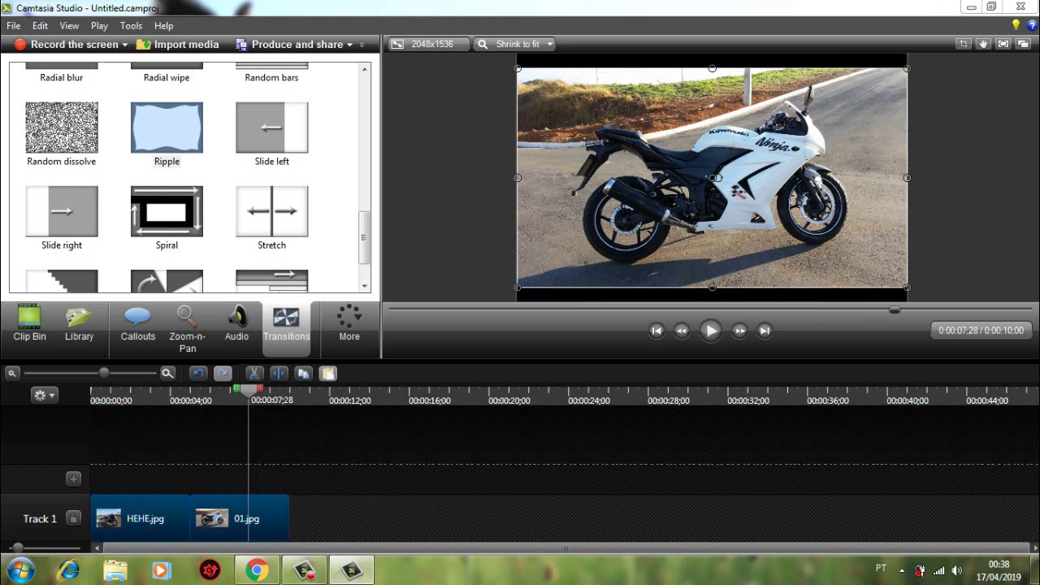
pyautogui.scroll(-2, 364, 243)
pyautogui.click(166, 236)
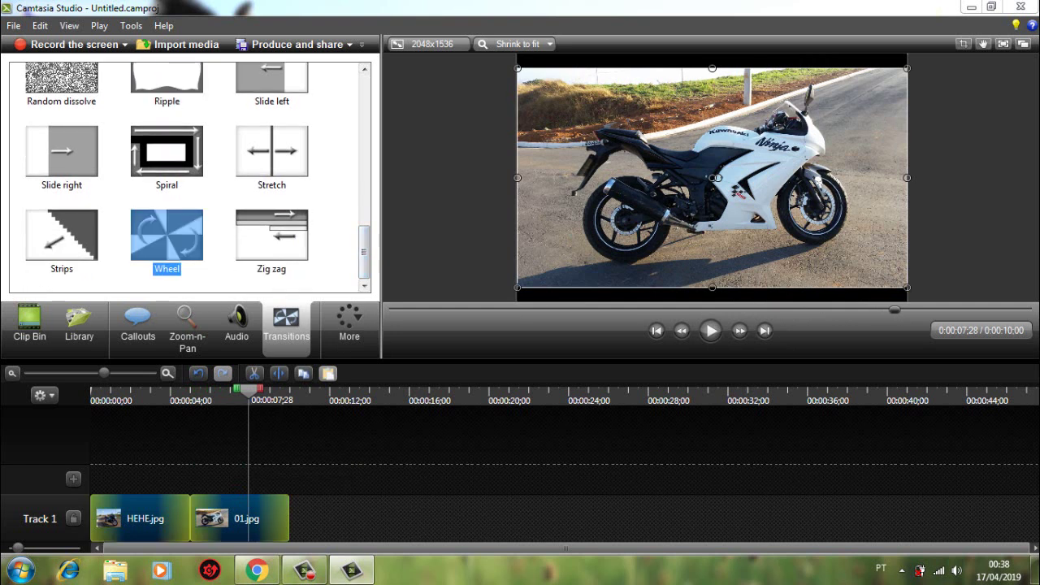
pyautogui.moveTo(190, 518); pyautogui.dragTo(190, 518)
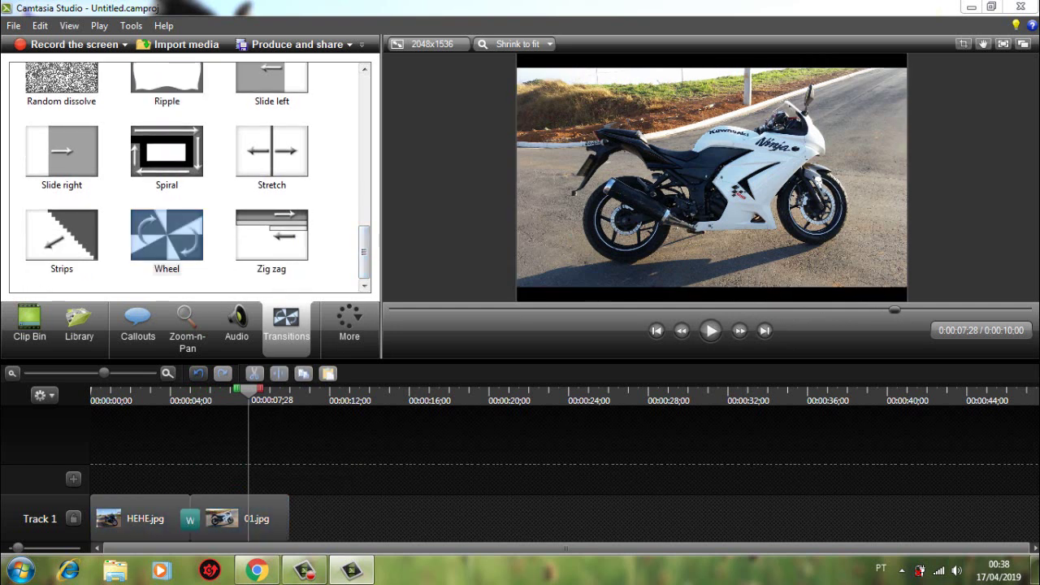
# Step: Preview the Wheel transition between the two images, playing from 0:00:03;19 on the timeline
pyautogui.moveTo(249, 390); pyautogui.dragTo(163, 390)
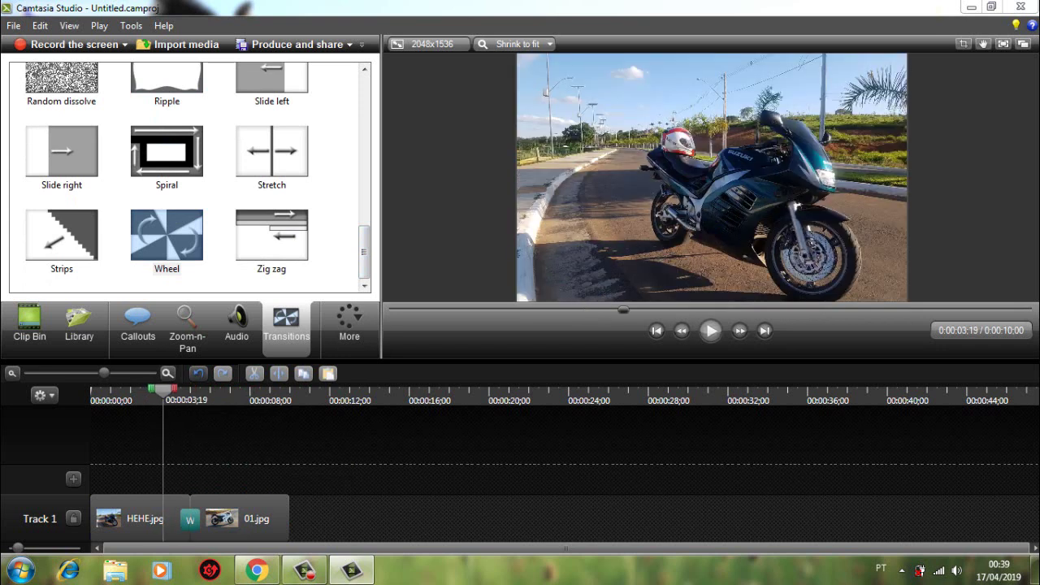
pyautogui.click(710, 330)
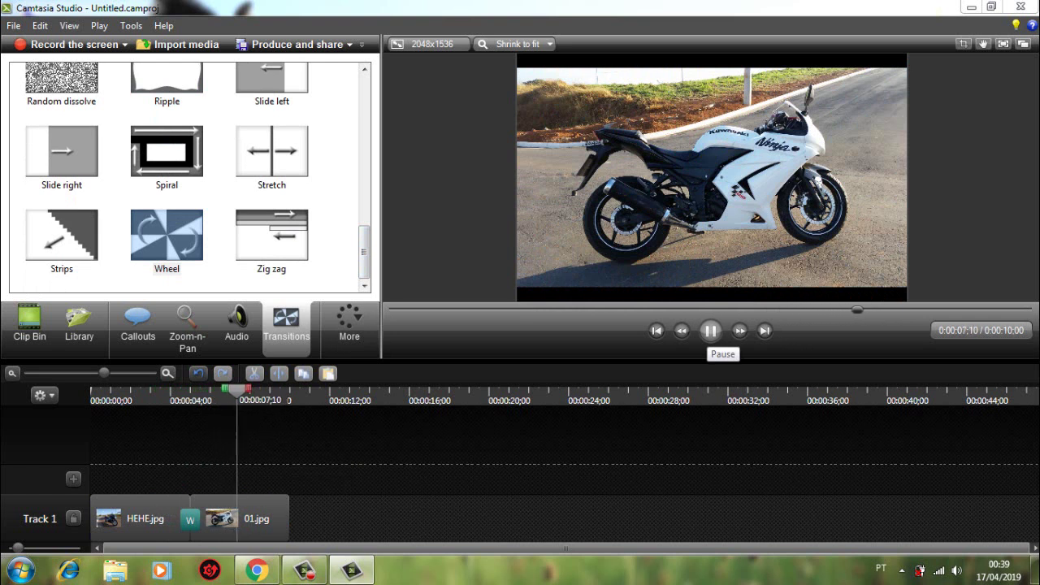
pyautogui.click(711, 330)
# Step: Delete both the HEHE.jpg and 01.jpg clips from Track 1
pyautogui.moveTo(385, 479); pyautogui.dragTo(91, 540)
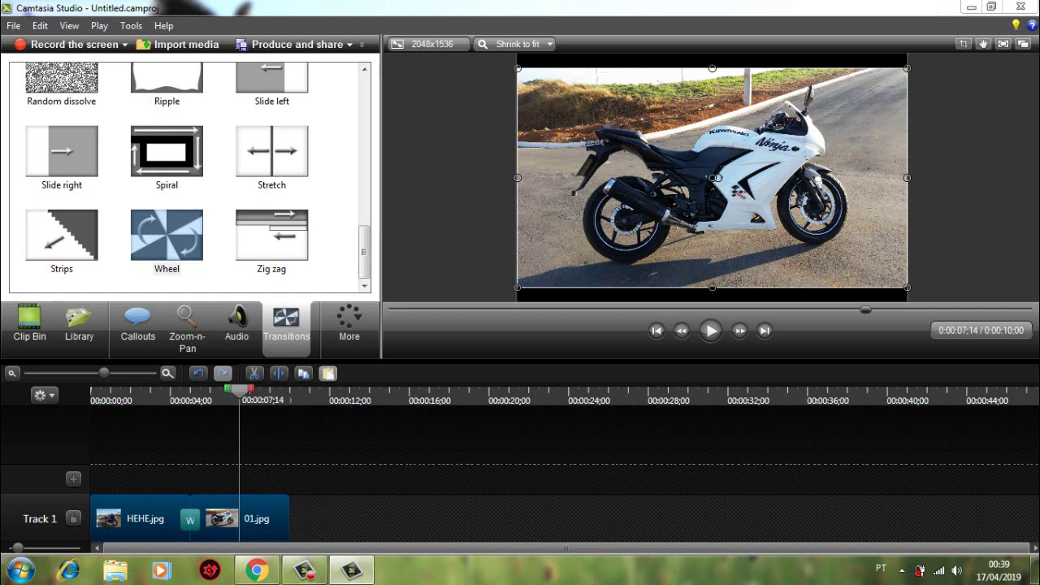
pyautogui.rightClick(261, 503)
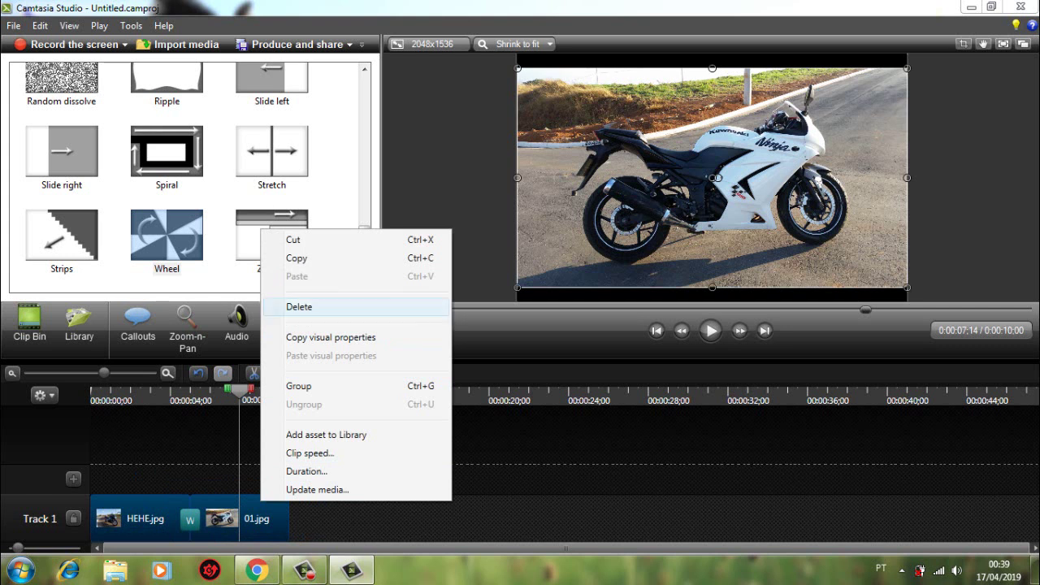
pyautogui.click(299, 307)
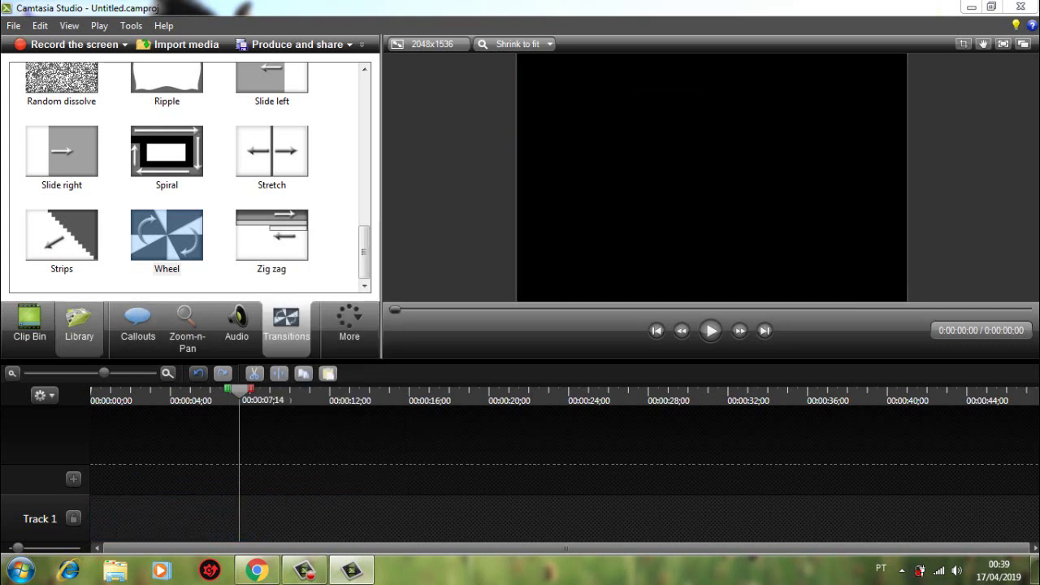
# Step: Enlarge the timeline area and place HEHE.jpg followed directly by 01.jpg at the start of Track 1
pyautogui.click(29, 325)
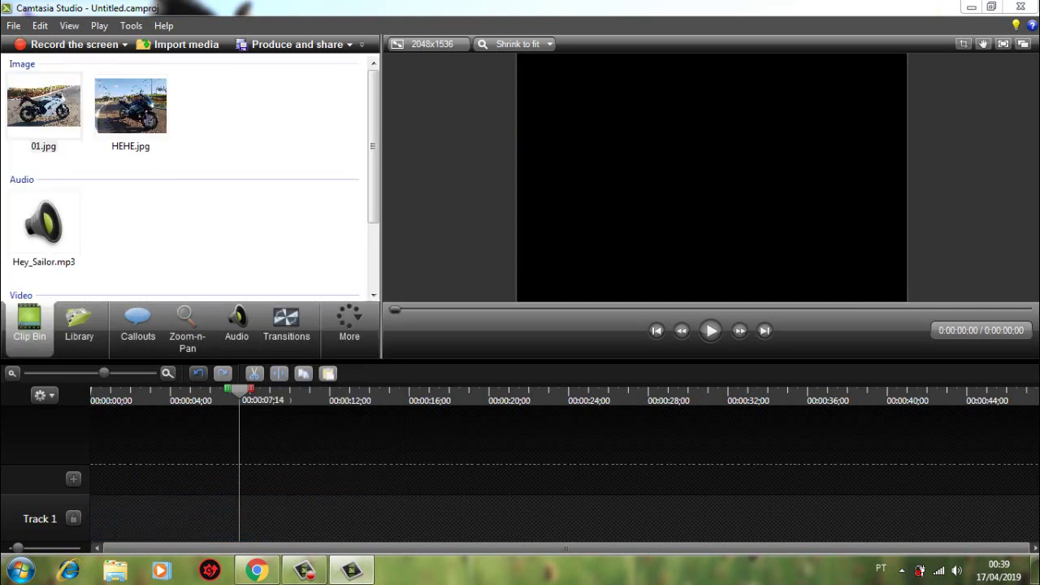
pyautogui.moveTo(297, 360); pyautogui.dragTo(296, 313)
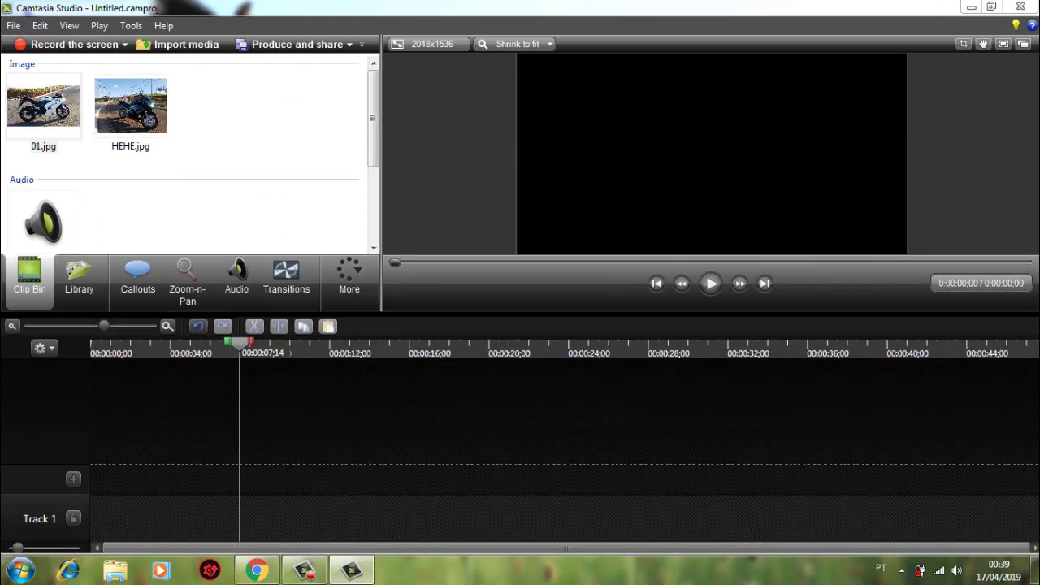
pyautogui.click(44, 223)
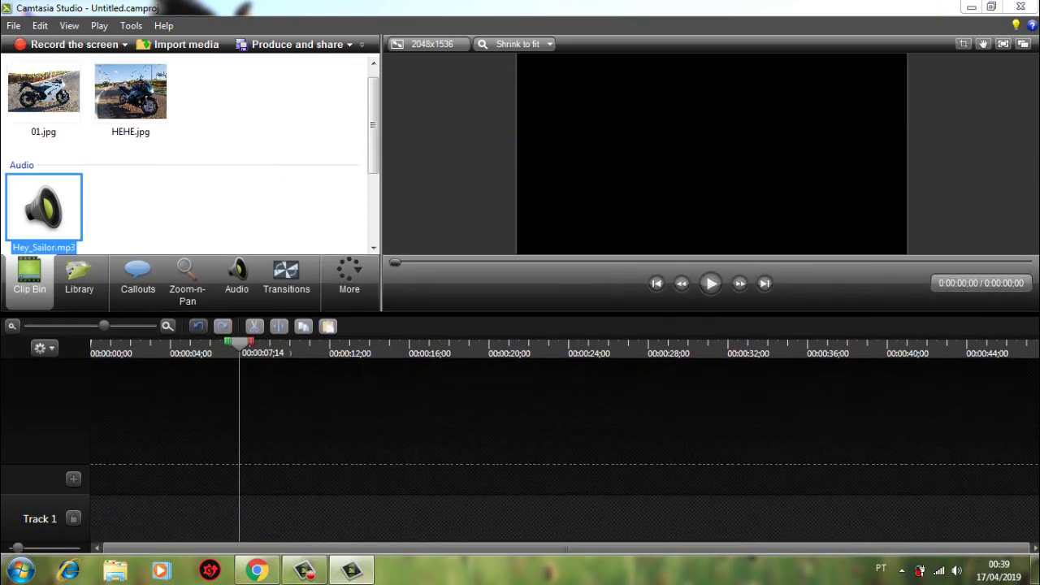
pyautogui.moveTo(157, 103); pyautogui.dragTo(151, 519)
pyautogui.click(44, 92)
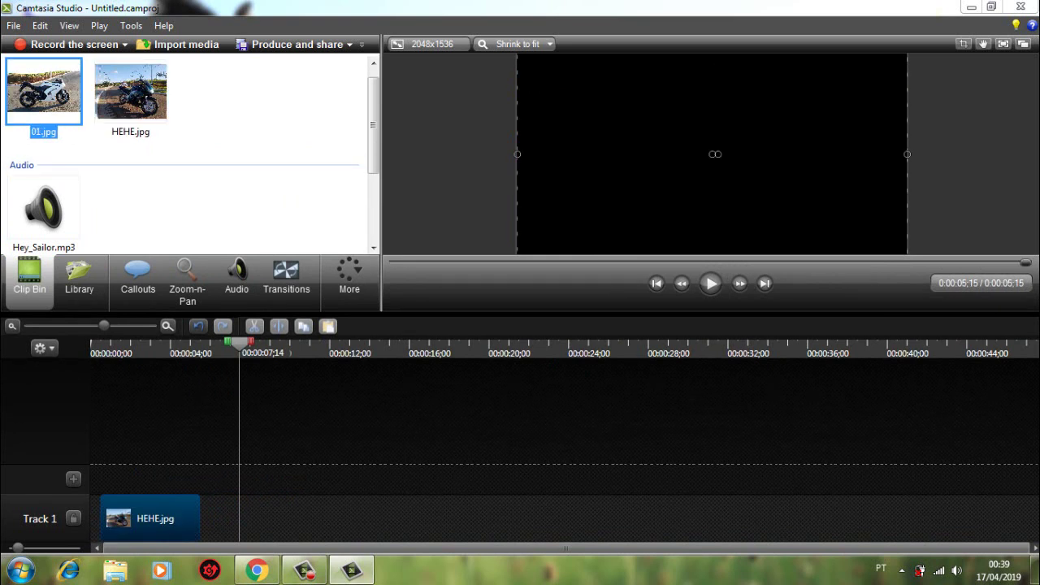
pyautogui.moveTo(43, 91); pyautogui.dragTo(260, 516)
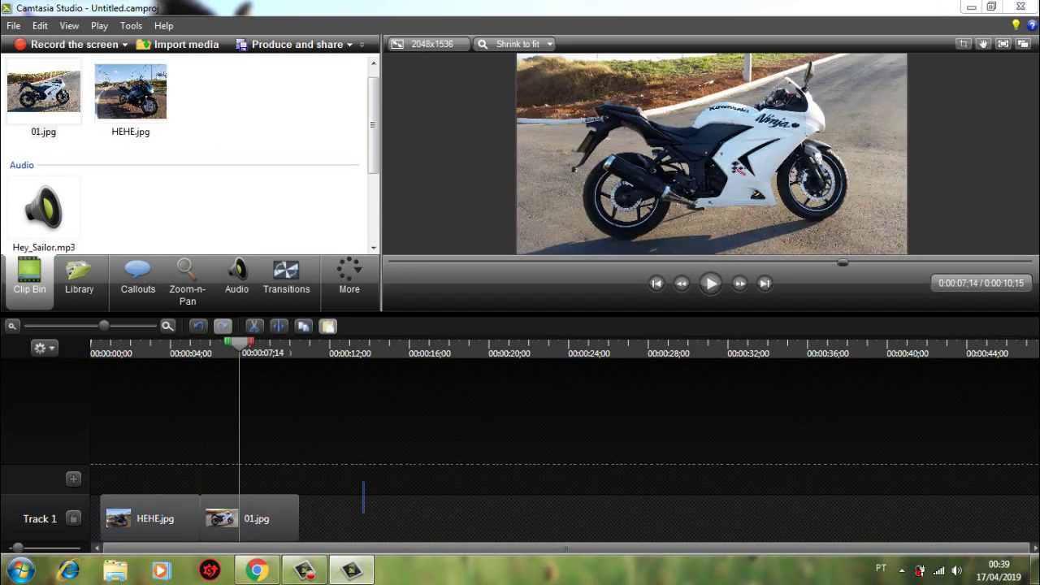
pyautogui.moveTo(363, 514); pyautogui.dragTo(126, 530)
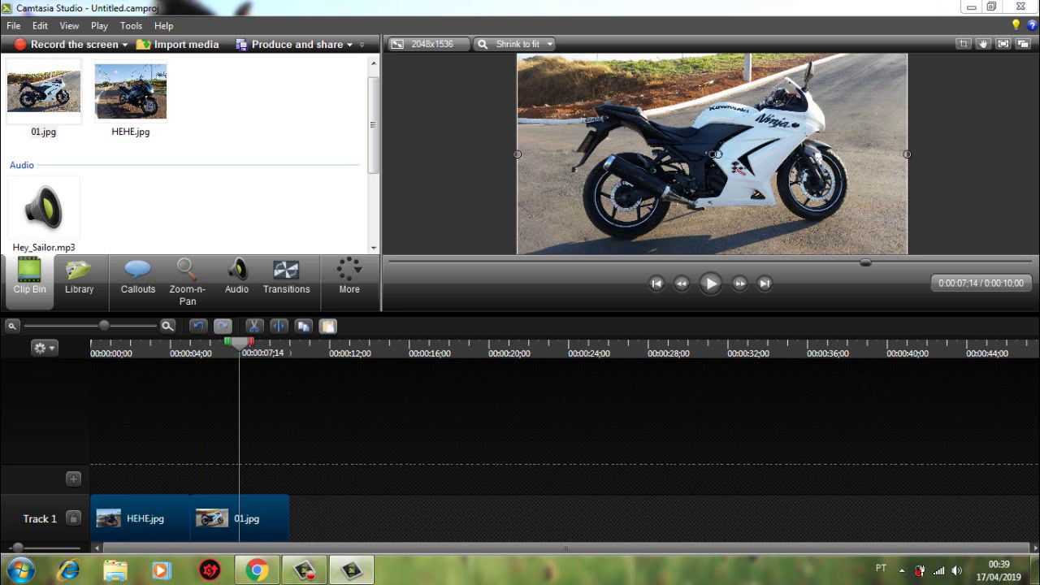
# Step: Add the Hey_Sailor.mp3 audio on a new Track 2, starting at the beginning of the timeline
pyautogui.click(342, 439)
pyautogui.click(44, 209)
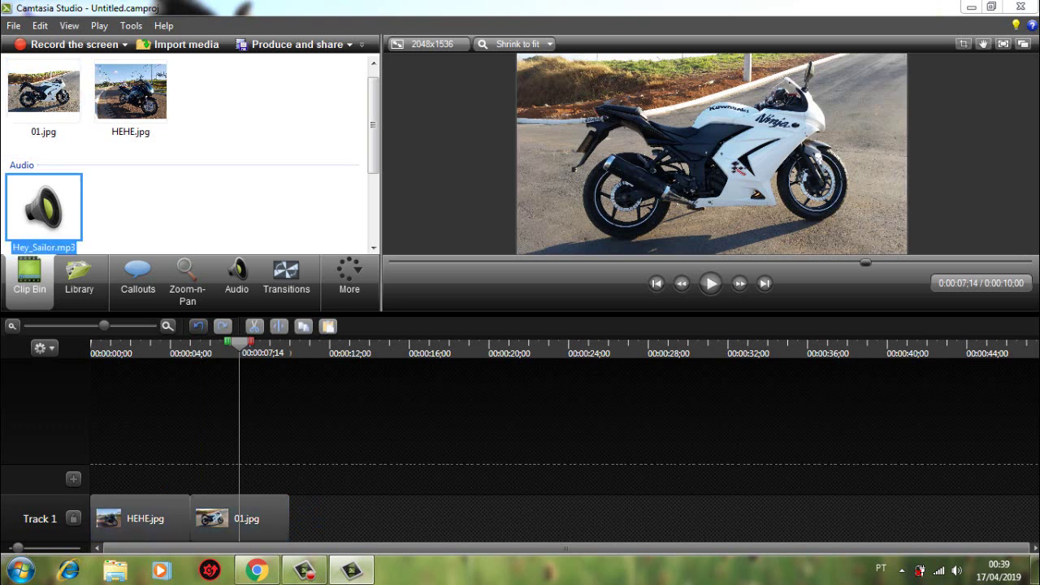
pyautogui.moveTo(44, 209); pyautogui.dragTo(104, 473)
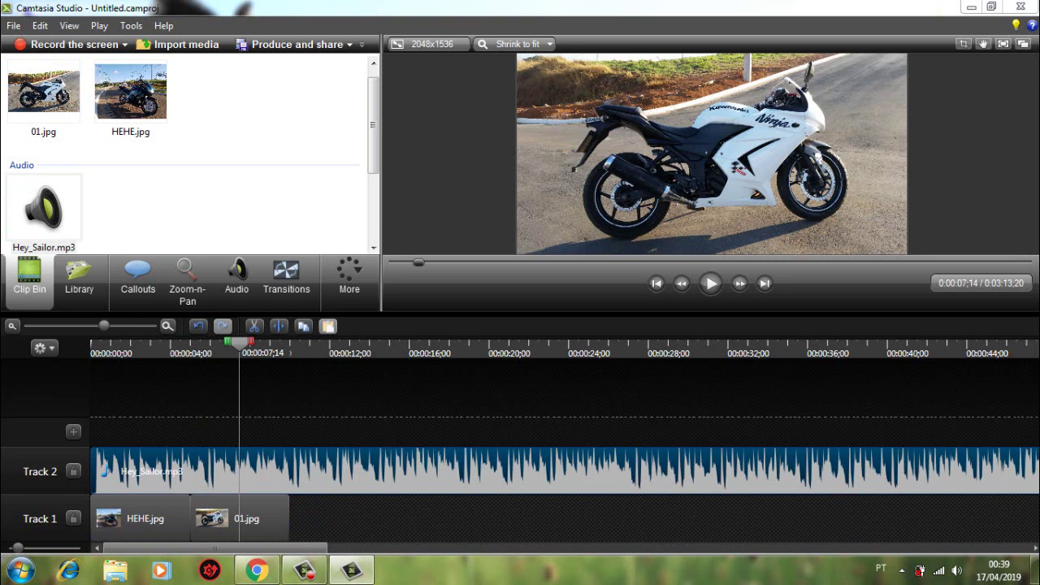
# Step: Trim the end of the Hey_Sailor.mp3 clip on Track 2 so it ends with the images at 10 seconds
pyautogui.moveTo(103, 326); pyautogui.dragTo(72, 326)
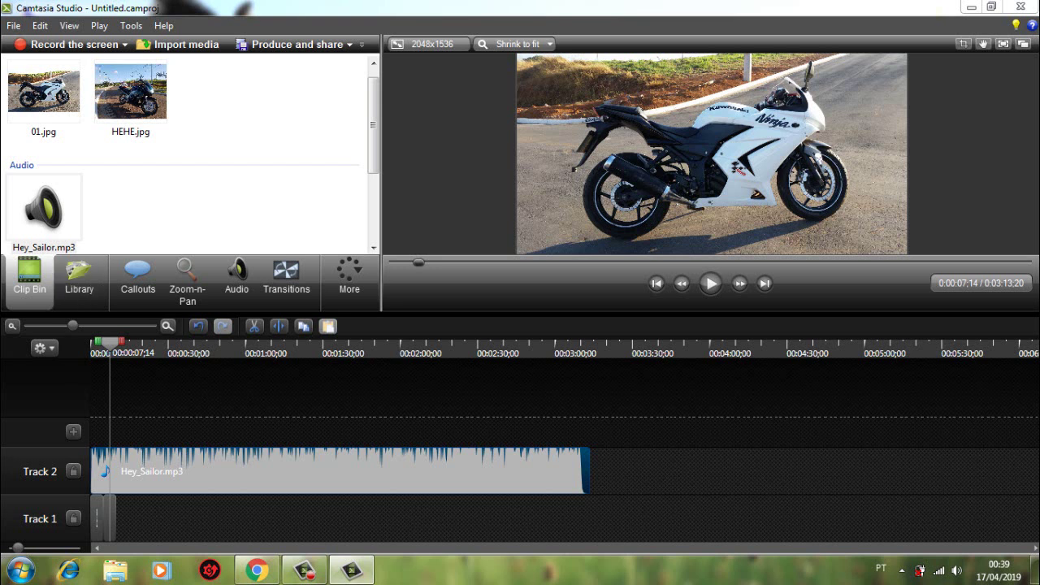
pyautogui.hotkey('ctrl', '+')
pyautogui.hotkey('ctrl', '+')
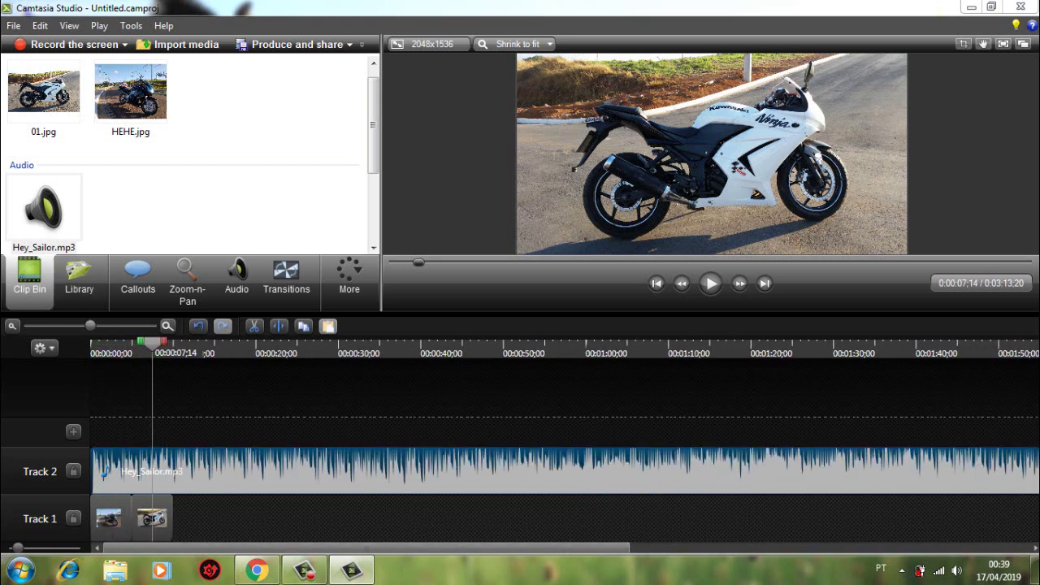
pyautogui.hotkey('ctrl', '-')
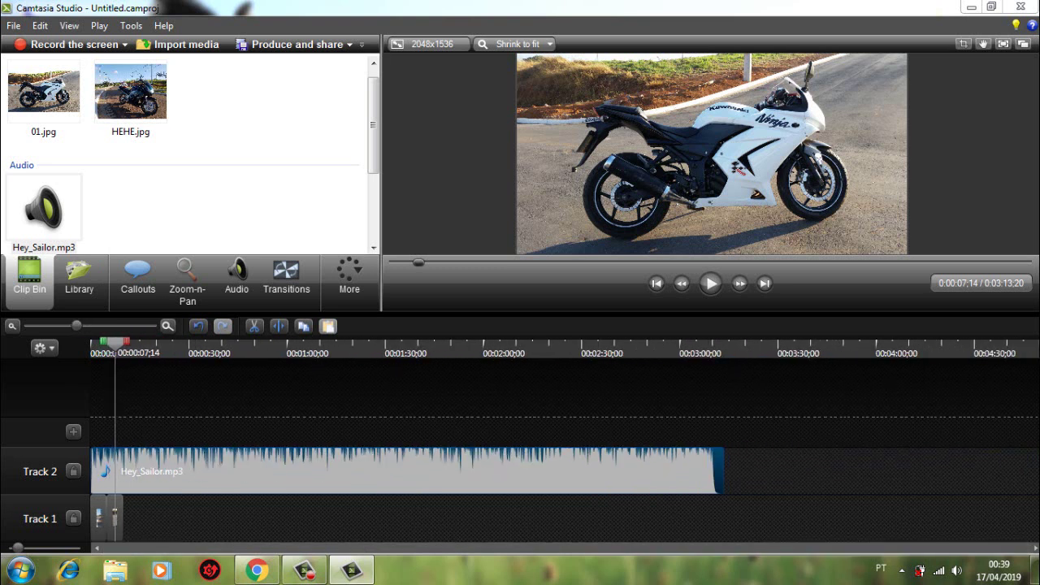
pyautogui.click(763, 480)
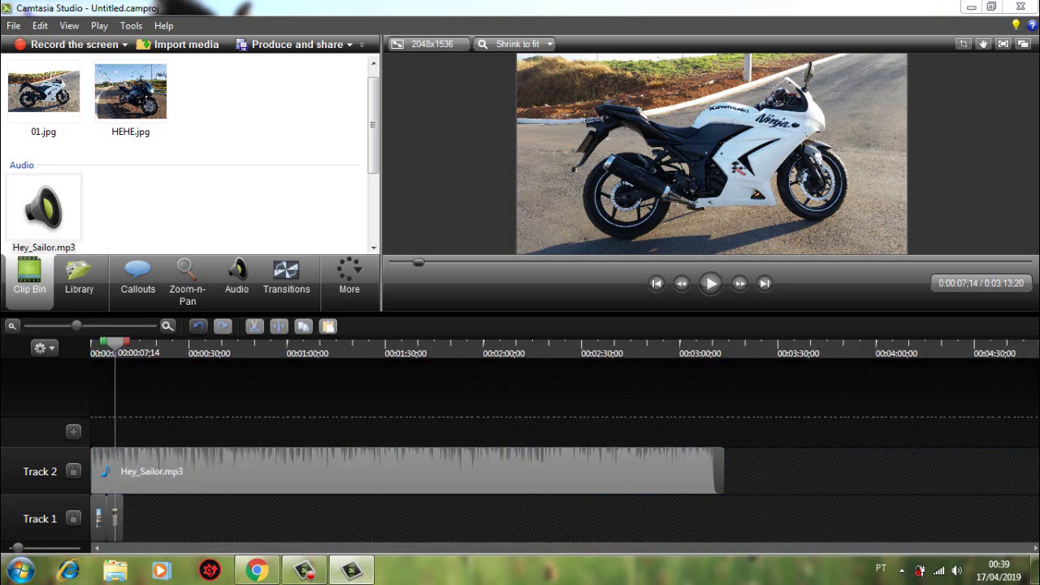
pyautogui.click(699, 473)
pyautogui.moveTo(719, 479); pyautogui.dragTo(122, 487)
pyautogui.press('Escape')
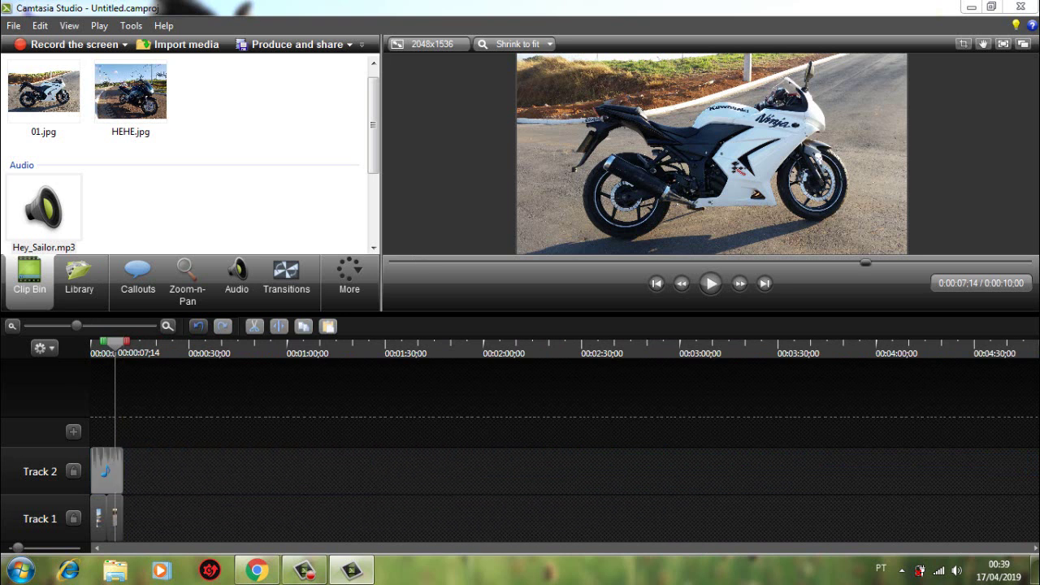
# Step: Play the timeline from the start to preview the two images with the trimmed music
pyautogui.moveTo(77, 325); pyautogui.dragTo(116, 325)
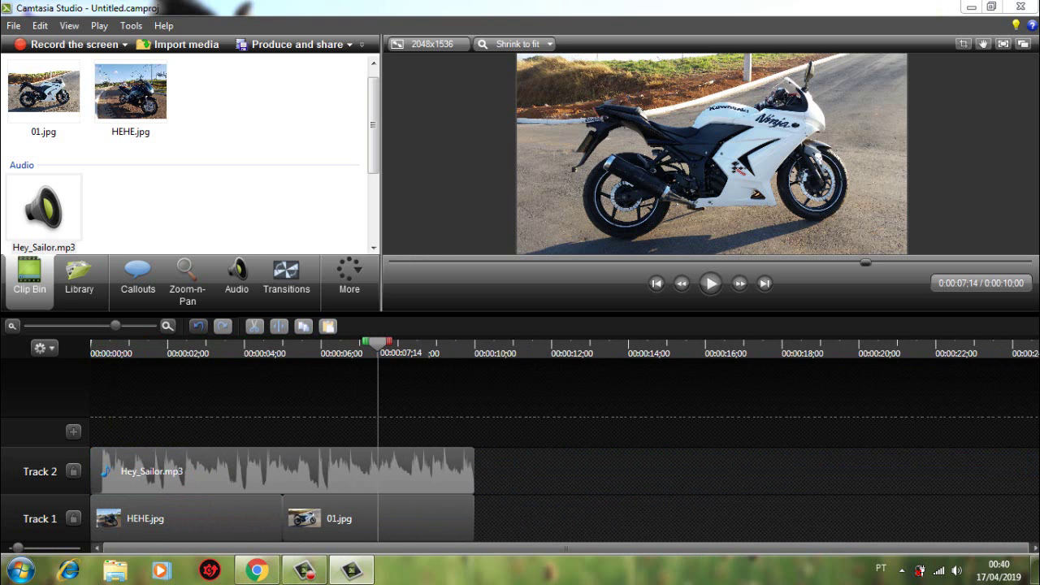
pyautogui.hotkey('ctrl', 'Home')
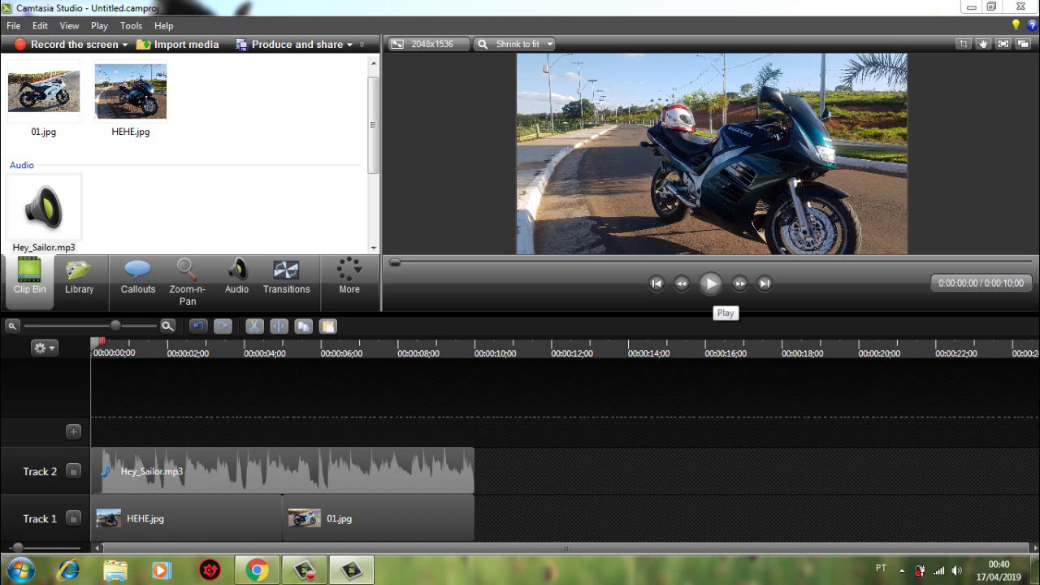
pyautogui.click(710, 284)
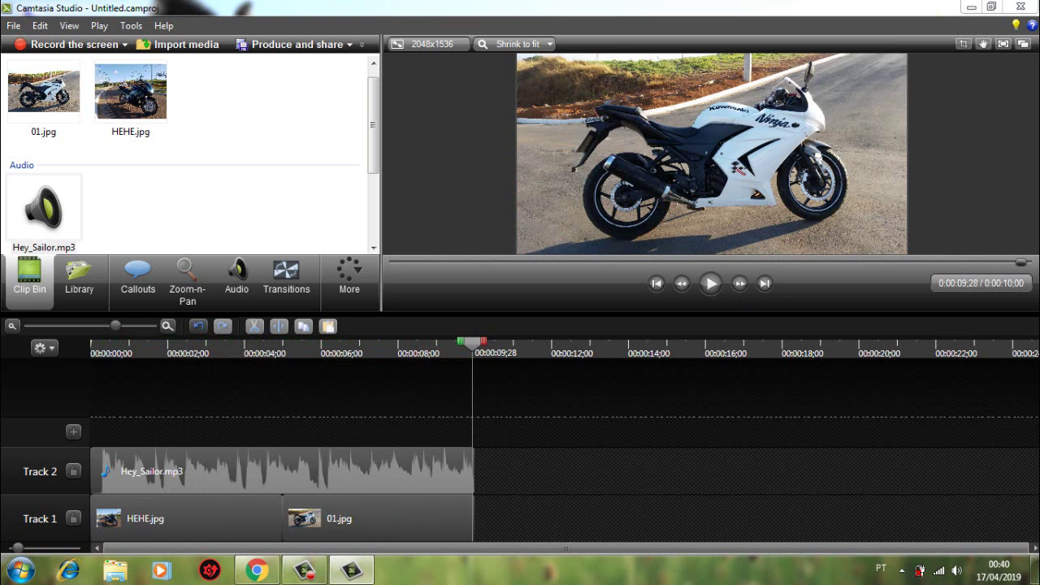
# Step: Add the Spiral transition between the HEHE.jpg and 01.jpg clips on Track 1
pyautogui.click(286, 277)
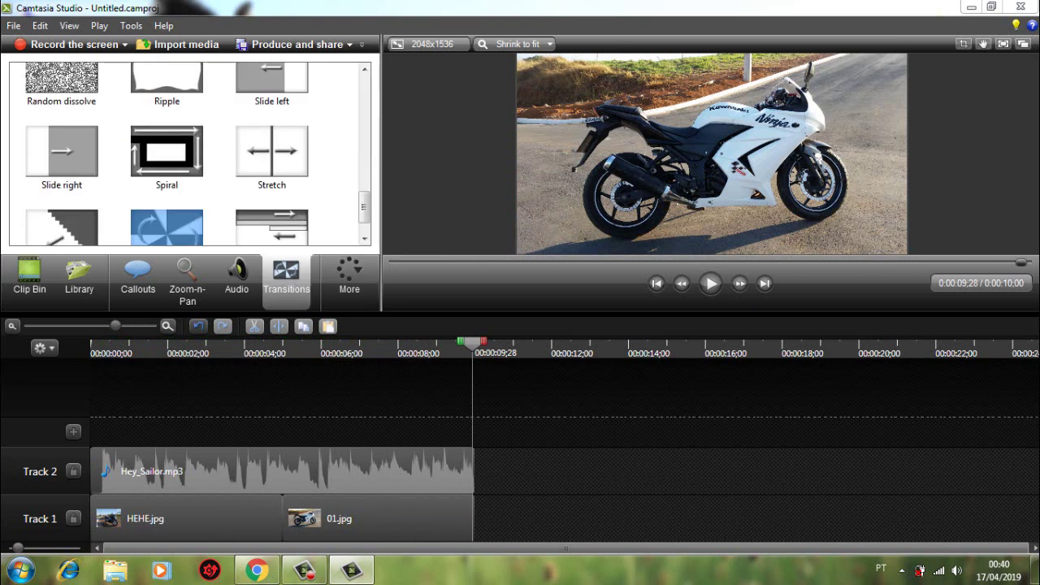
pyautogui.moveTo(167, 151); pyautogui.dragTo(280, 520)
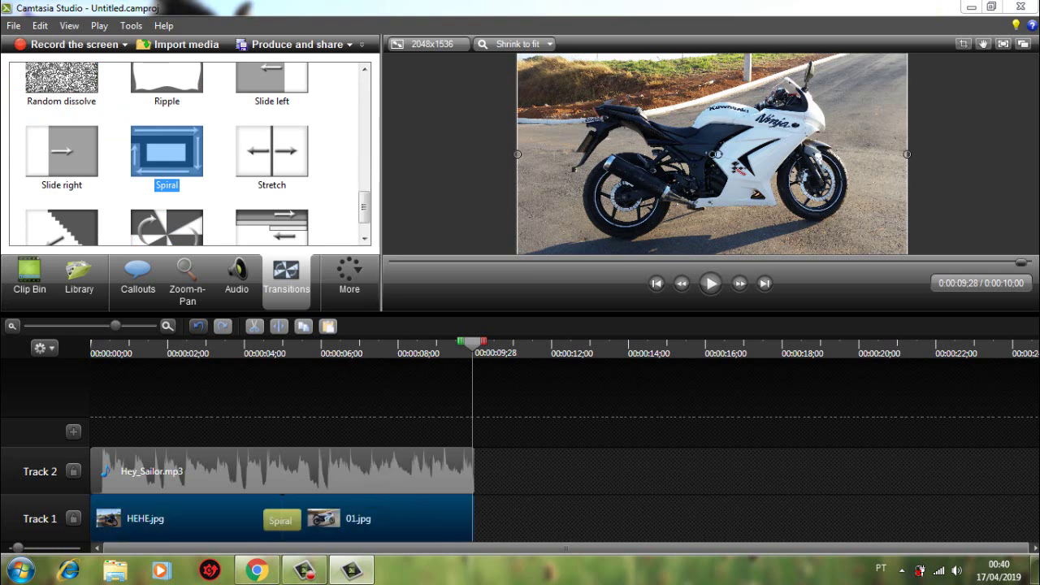
pyautogui.click(536, 495)
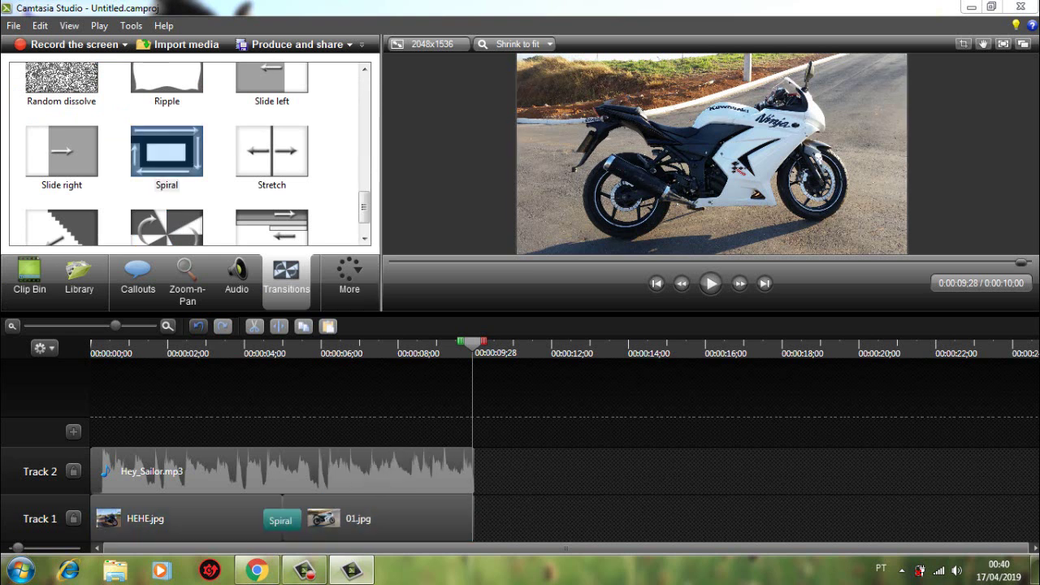
# Step: Examine the Spiral transition by stepping backward frame by frame from 5 seconds to 0:00:04;21
pyautogui.moveTo(472, 341); pyautogui.dragTo(283, 341)
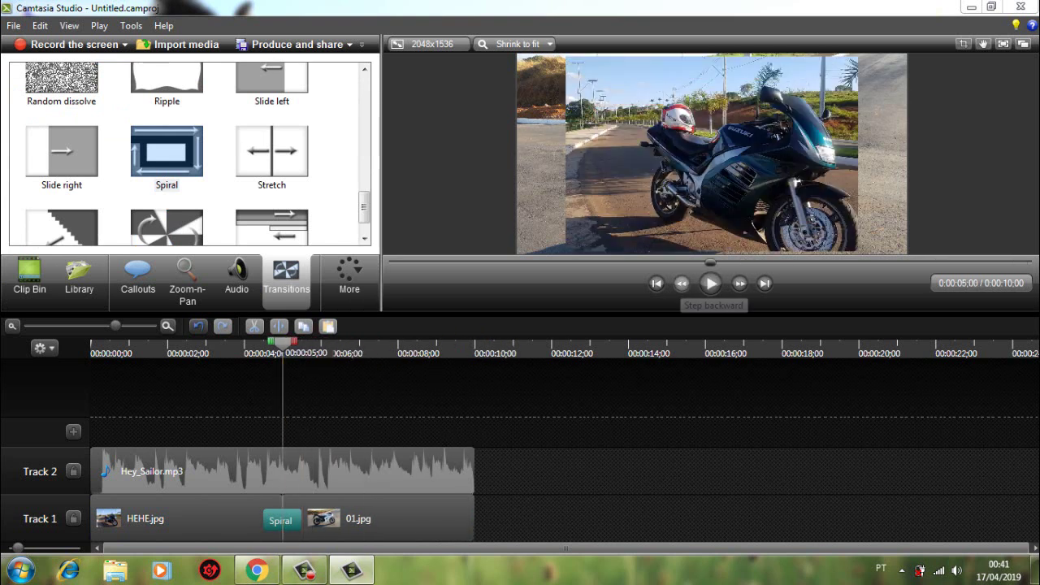
pyautogui.click(681, 283)
pyautogui.click(681, 282)
pyautogui.click(681, 282)
pyautogui.click(681, 283)
pyautogui.click(681, 282)
pyautogui.click(681, 283)
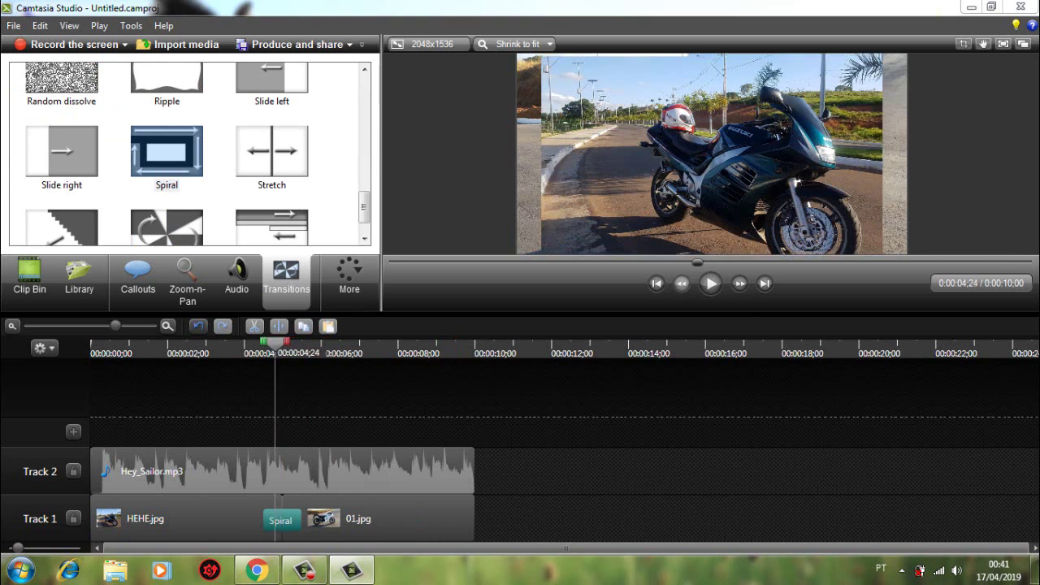
pyautogui.click(680, 283)
pyautogui.click(680, 283)
pyautogui.click(681, 282)
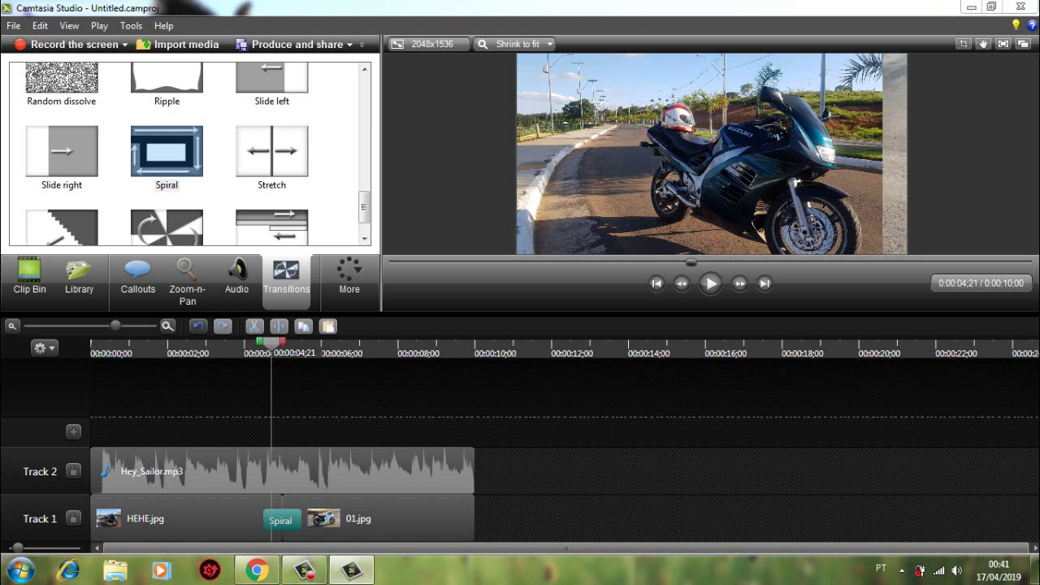
# Step: Step forward frame by frame through the Spiral transition, back to the 5-second mark
pyautogui.click(740, 283)
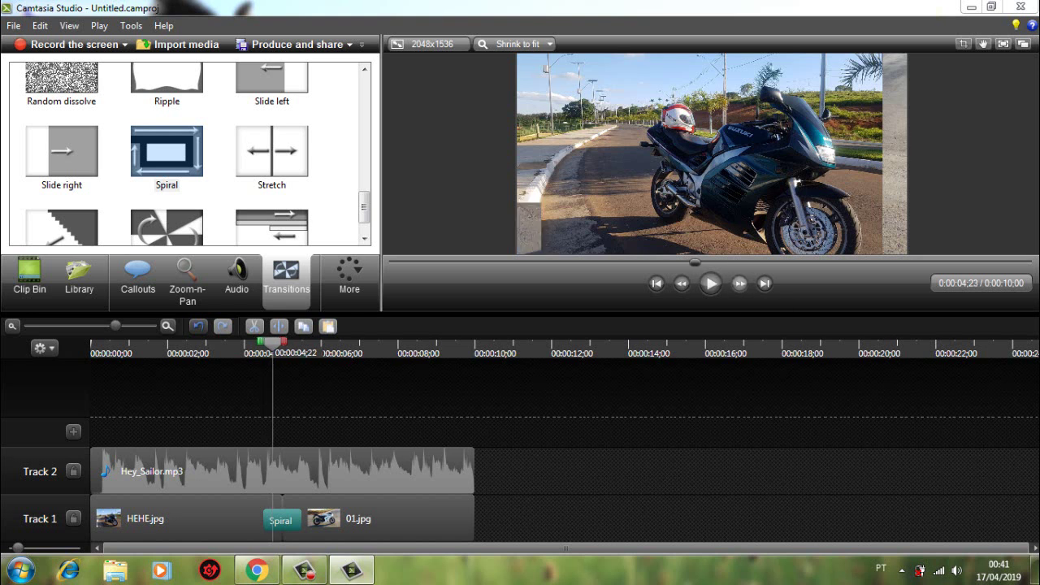
pyautogui.click(739, 283)
pyautogui.click(739, 283)
pyautogui.click(739, 283)
pyautogui.click(739, 282)
pyautogui.click(739, 283)
pyautogui.click(740, 283)
pyautogui.click(740, 283)
pyautogui.click(740, 283)
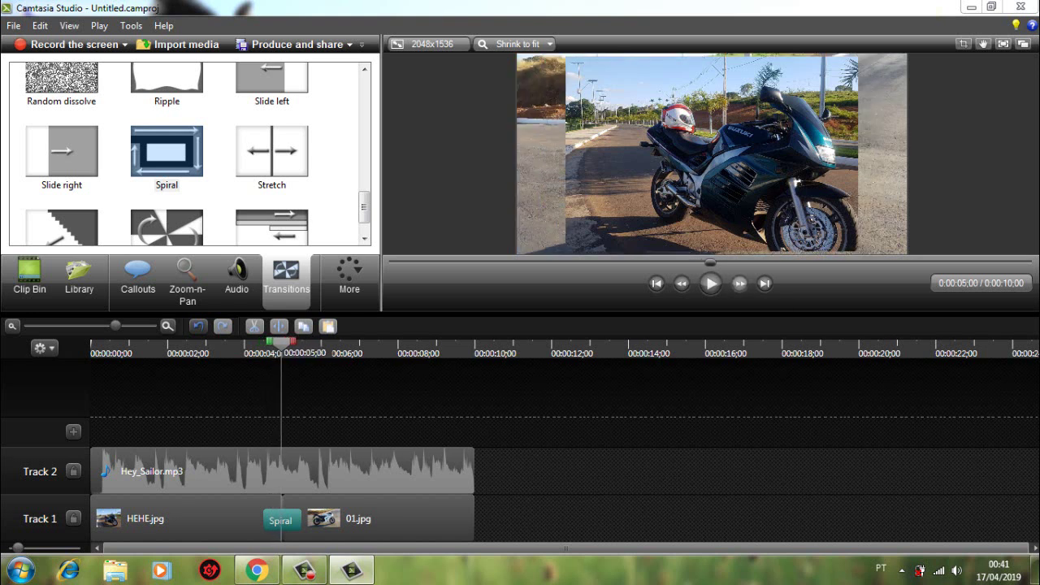
# Step: Step forward frame by frame through the rest of the Spiral transition, from 5 seconds to 0:00:05;19
pyautogui.click(739, 283)
pyautogui.click(739, 282)
pyautogui.click(739, 282)
pyautogui.click(740, 283)
pyautogui.click(739, 283)
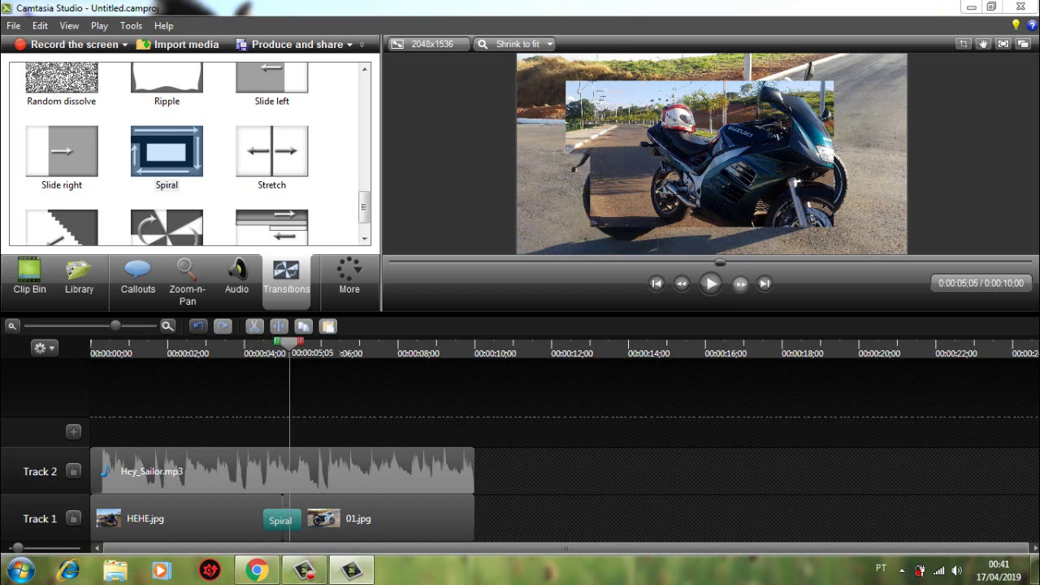
pyautogui.click(740, 283)
pyautogui.click(740, 283)
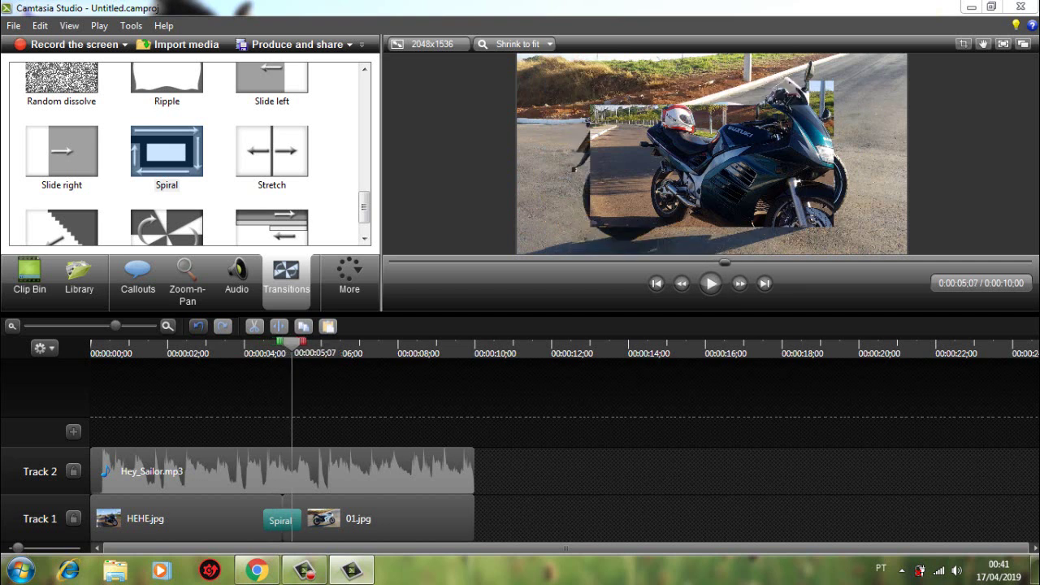
pyautogui.click(740, 283)
pyautogui.click(739, 283)
pyautogui.click(740, 283)
pyautogui.click(739, 283)
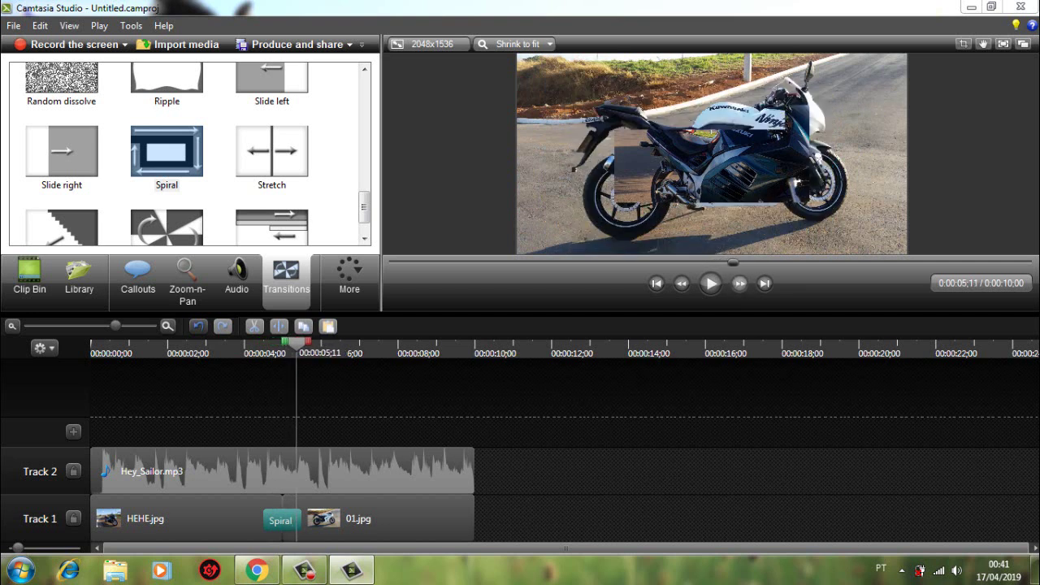
pyautogui.click(740, 282)
pyautogui.click(739, 283)
pyautogui.click(739, 283)
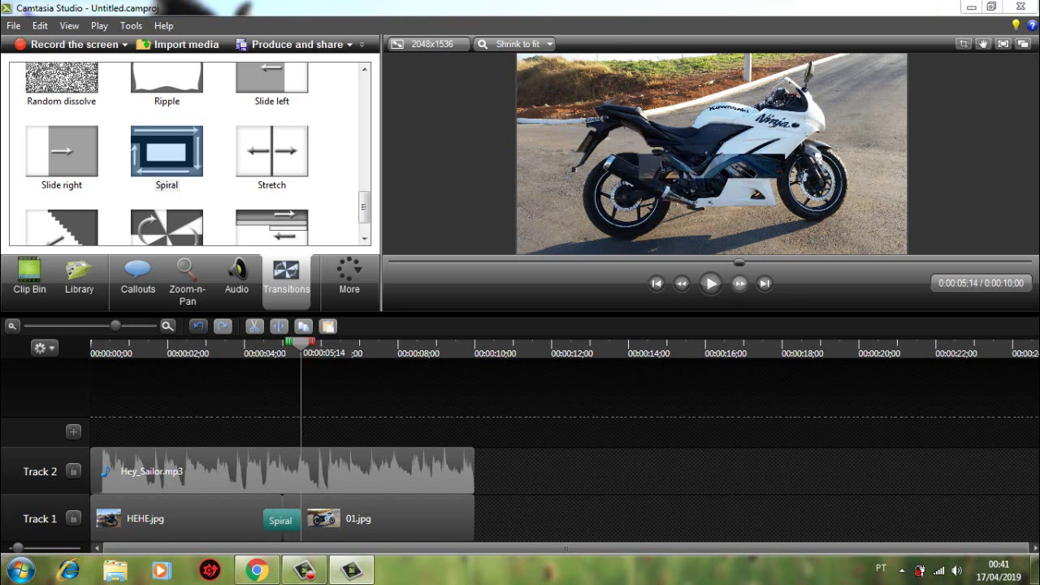
pyautogui.click(739, 283)
pyautogui.click(739, 282)
pyautogui.click(739, 283)
pyautogui.click(739, 283)
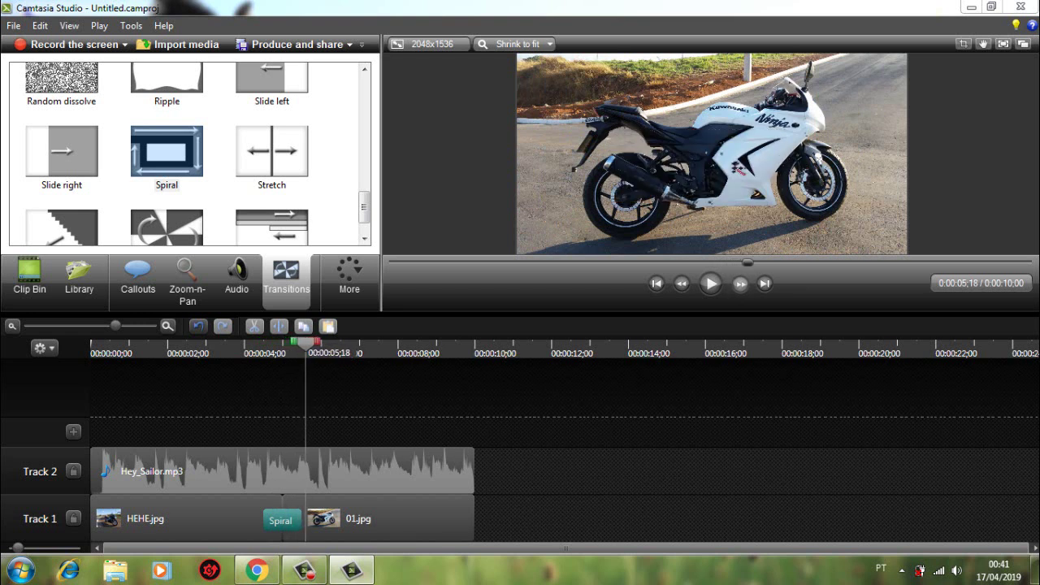
pyautogui.click(739, 283)
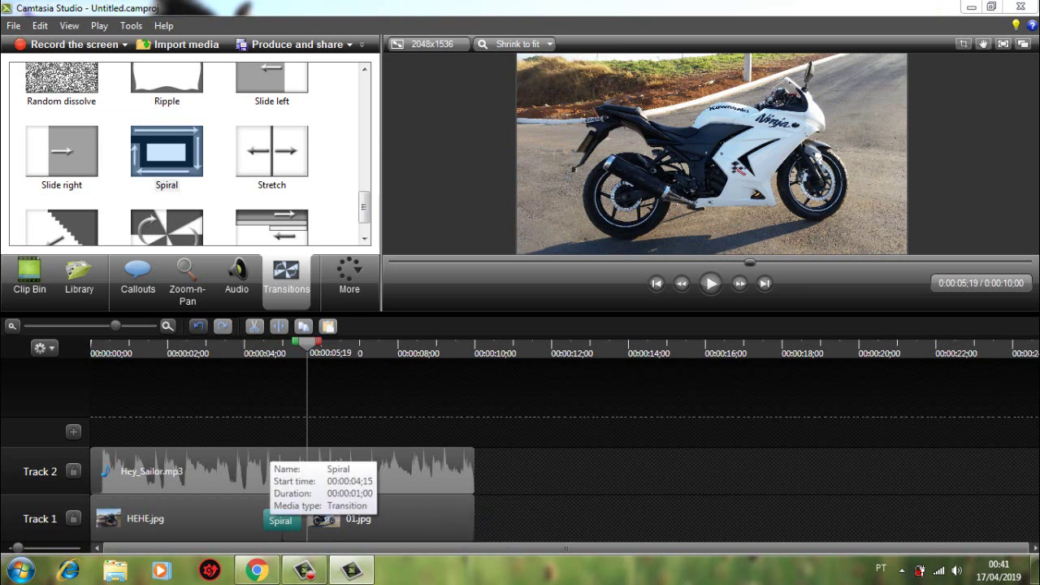
# Step: Lengthen the Spiral transition between HEHE.jpg and 01.jpg to about 3;28 and move the playhead back to 0:00:00;24
pyautogui.click(280, 520)
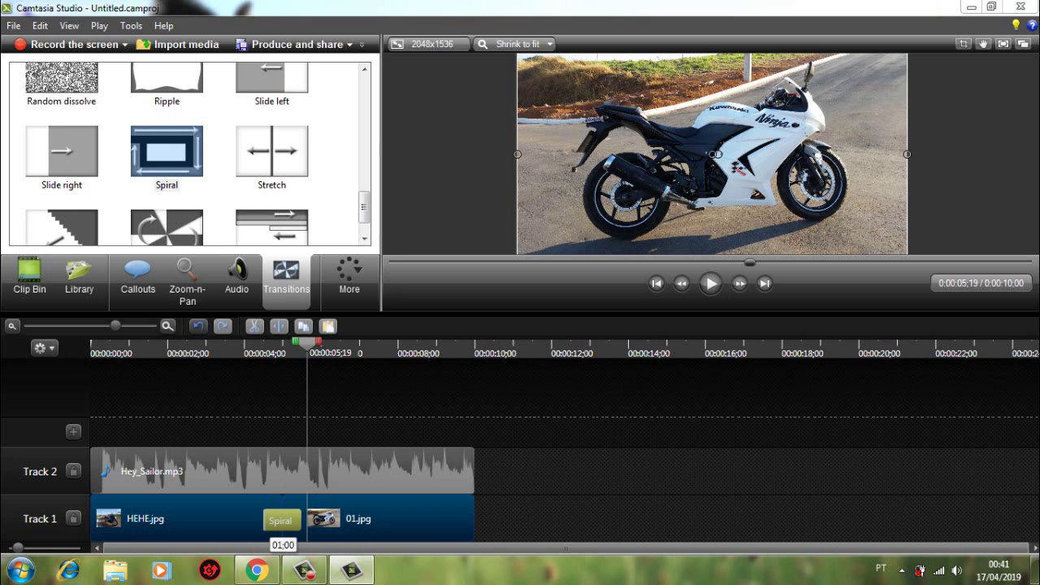
pyautogui.moveTo(264, 520); pyautogui.dragTo(207, 520)
pyautogui.moveTo(307, 344); pyautogui.dragTo(121, 344)
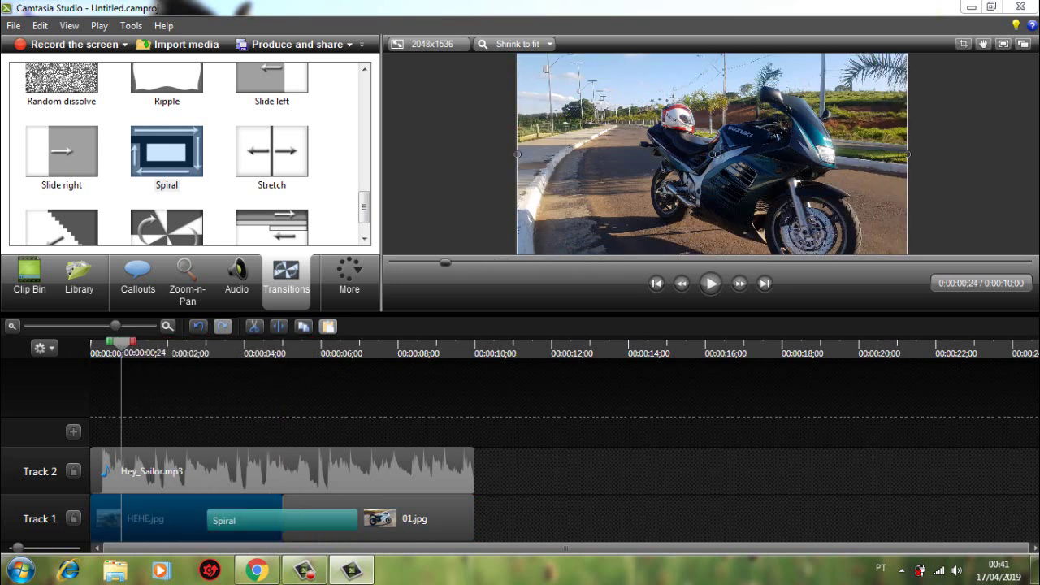
pyautogui.click(390, 520)
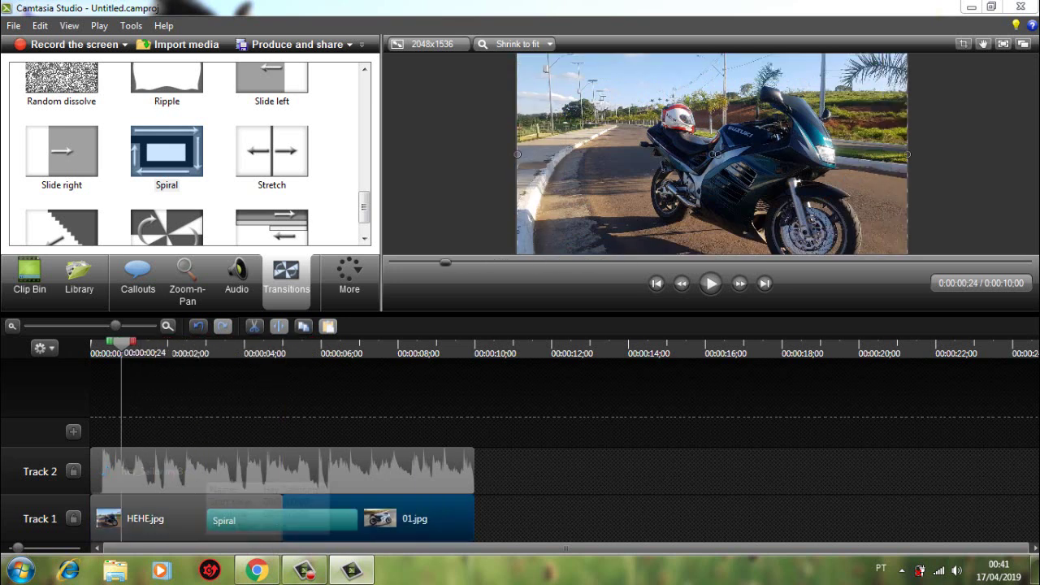
pyautogui.click(325, 473)
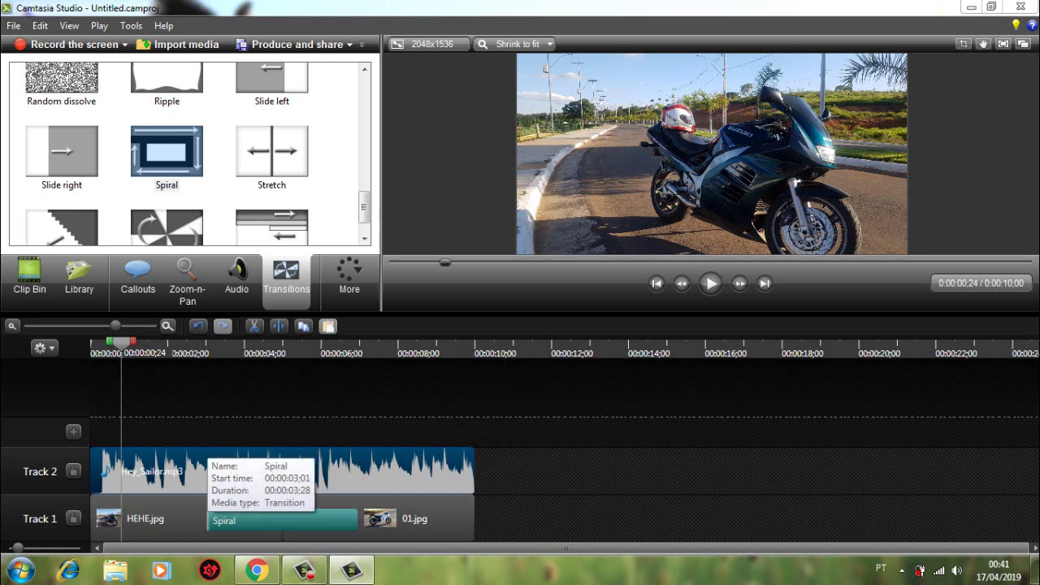
# Step: Shorten the Spiral transition on Track 1 to 00;04, and extend it again to a duration of about 5;10
pyautogui.moveTo(208, 520); pyautogui.dragTo(263, 524)
pyautogui.moveTo(273, 524); pyautogui.dragTo(282, 524)
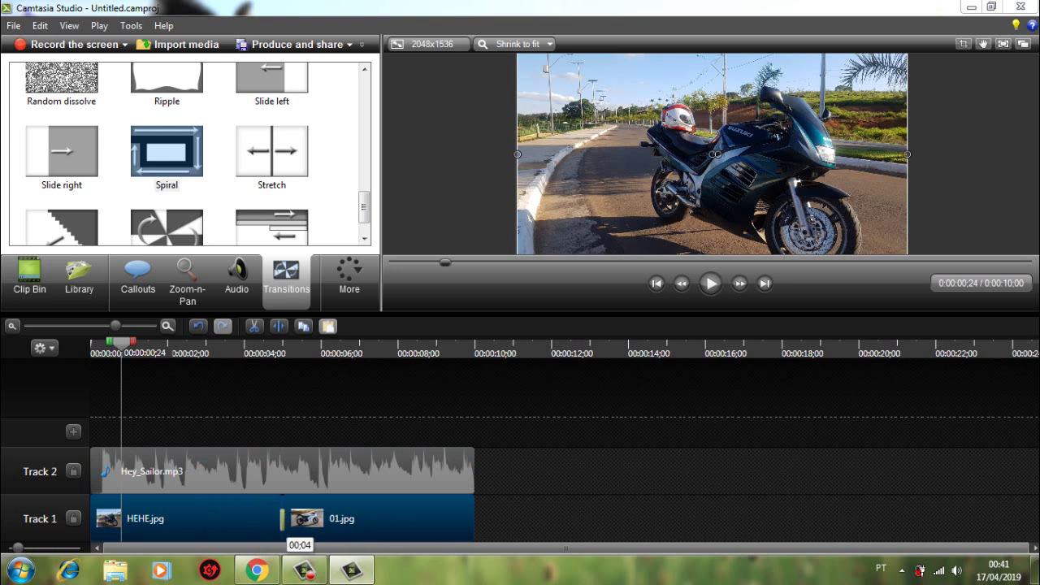
pyautogui.moveTo(282, 524); pyautogui.dragTo(182, 524)
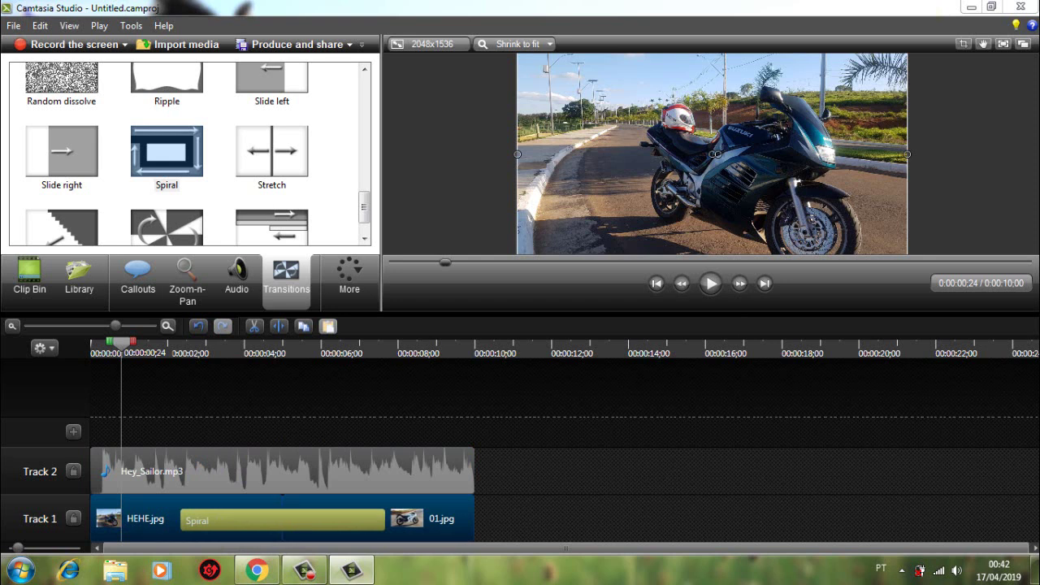
# Step: Enlarge the preview area, play the timeline through the extended Spiral transition, and return the playhead to 0:00:02;10
pyautogui.moveTo(569, 314); pyautogui.dragTo(568, 351)
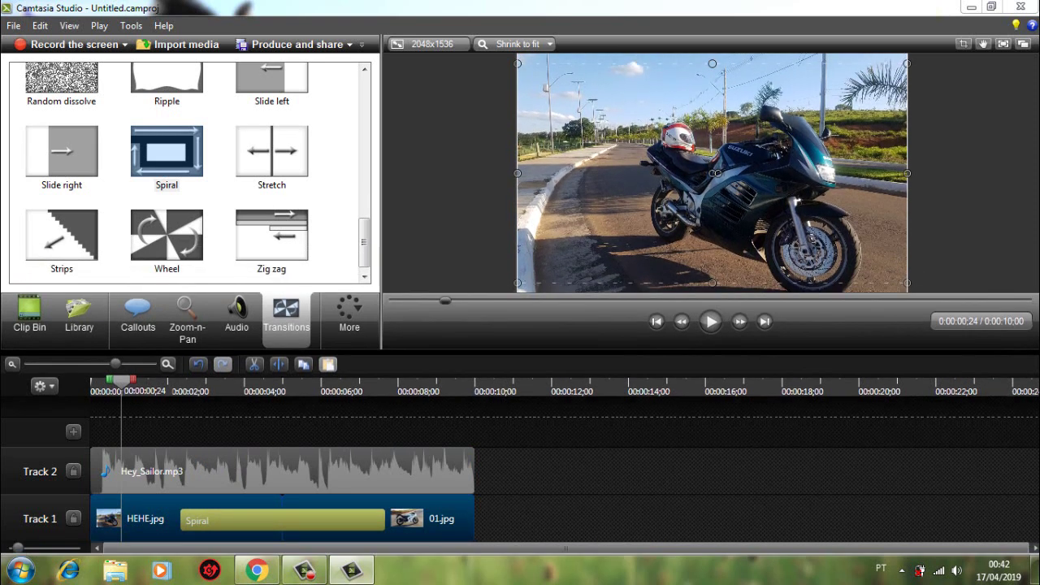
pyautogui.click(711, 321)
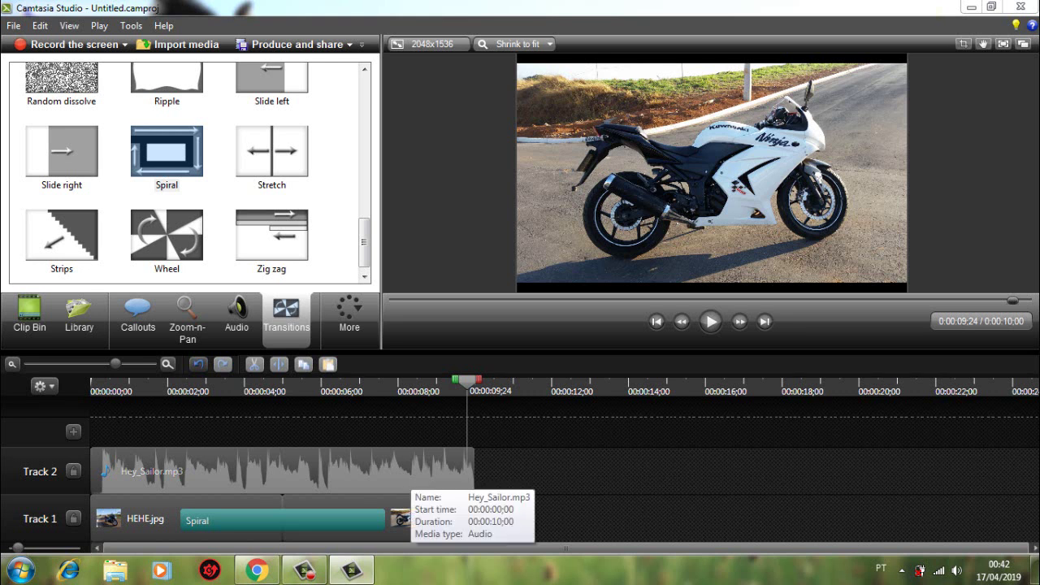
pyautogui.moveTo(467, 379); pyautogui.dragTo(181, 380)
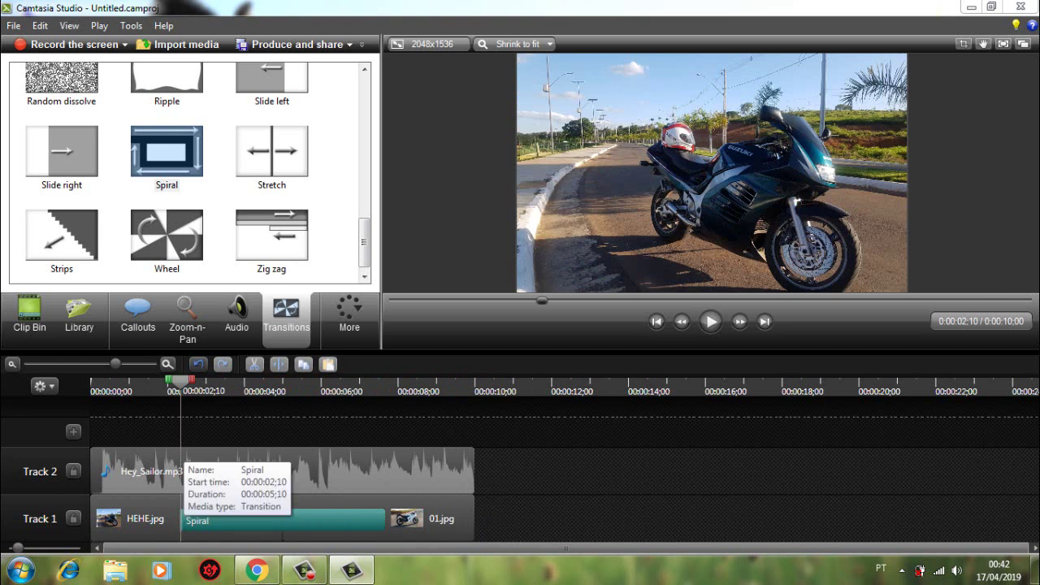
# Step: Shorten the Spiral transition to a brief overlap between the two images and play it back from 0:00:04;17
pyautogui.moveTo(182, 519); pyautogui.dragTo(275, 520)
pyautogui.moveTo(180, 379); pyautogui.dragTo(266, 379)
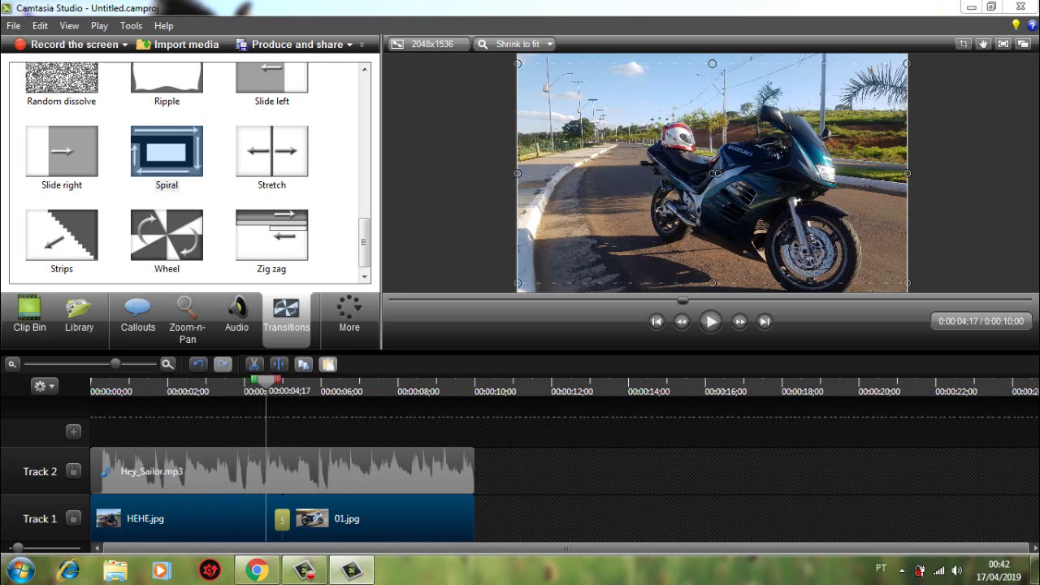
pyautogui.click(710, 323)
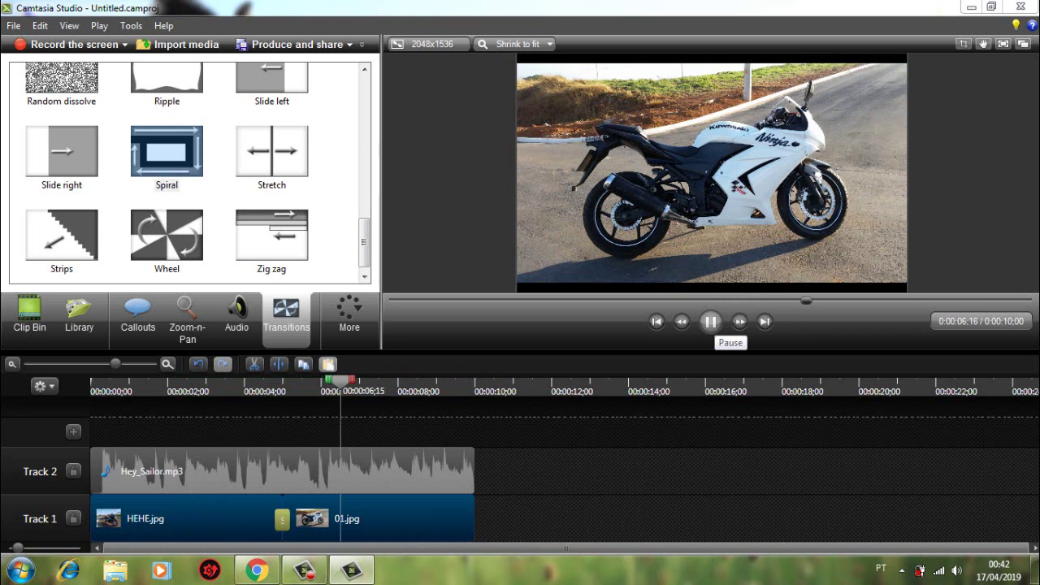
pyautogui.click(710, 321)
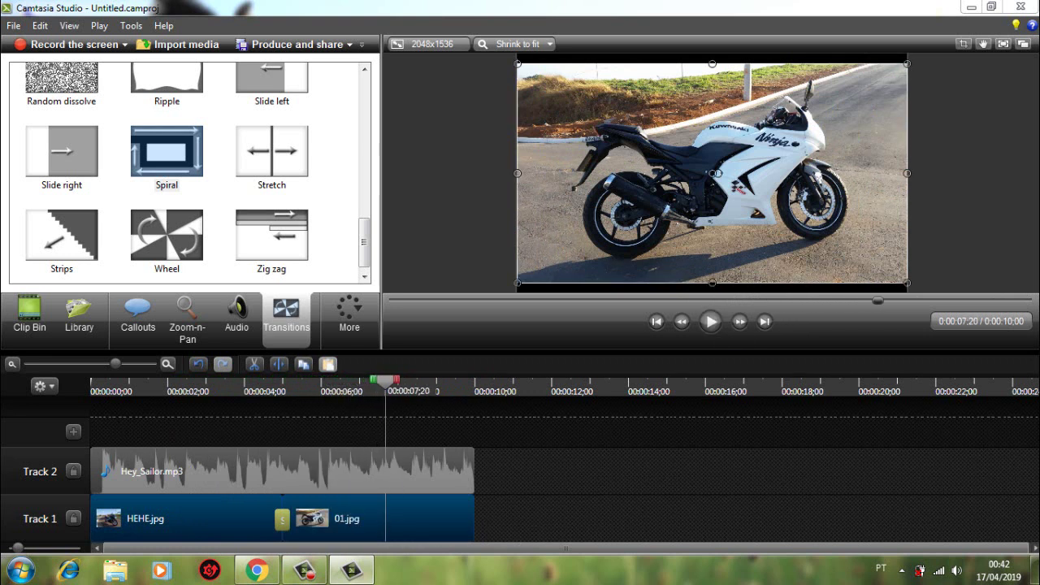
# Step: Delete all the clips on Track 1 and Track 2, including the Hey_Sailor.mp3 audio
pyautogui.moveTo(579, 452); pyautogui.dragTo(140, 537)
pyautogui.press('Delete')
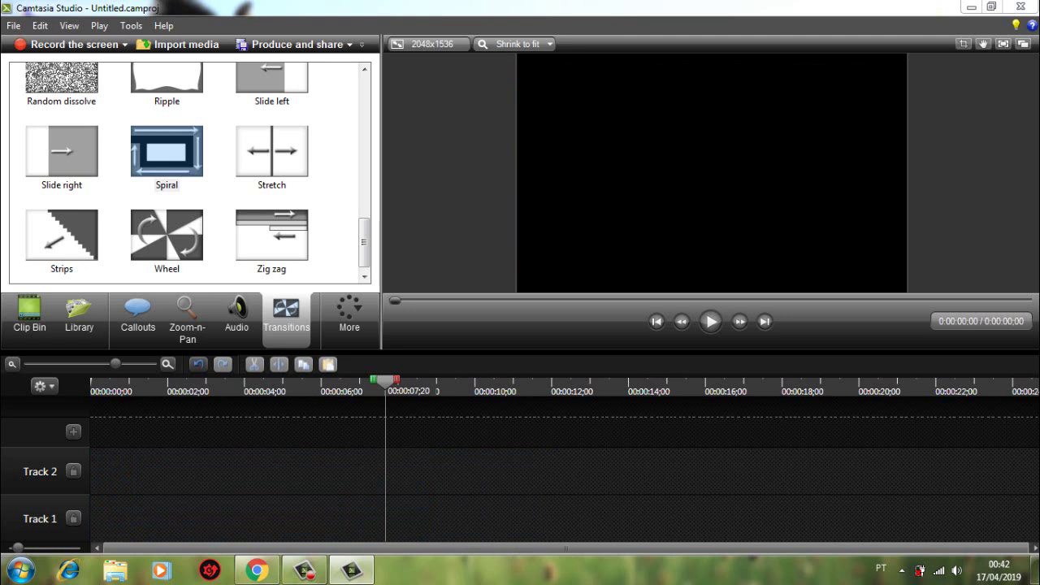
# Step: Show the Clip Bin and temporarily enlarge its area to view all the imported images, audio and video
pyautogui.click(30, 315)
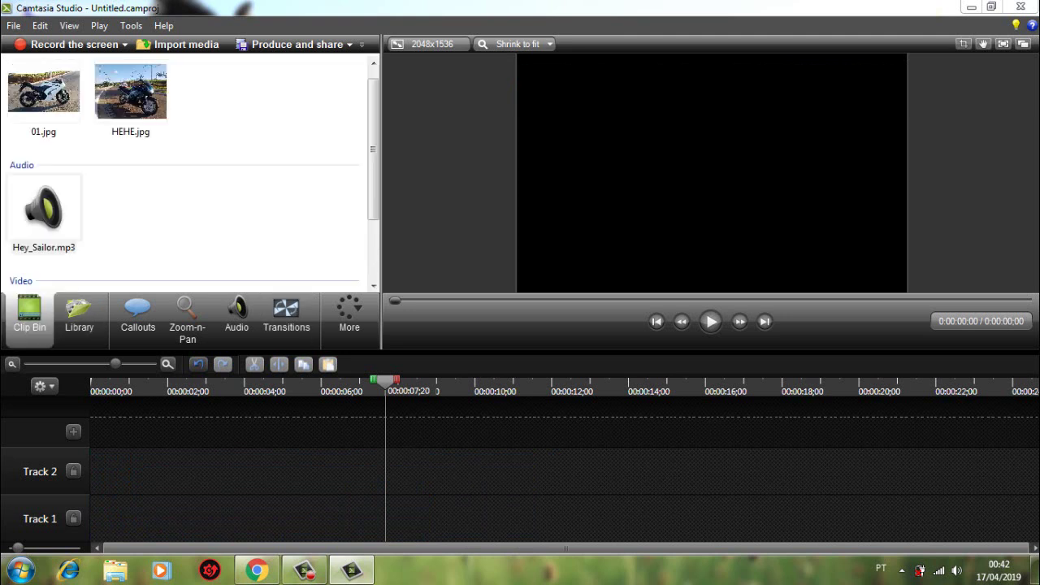
pyautogui.moveTo(325, 351); pyautogui.dragTo(325, 438)
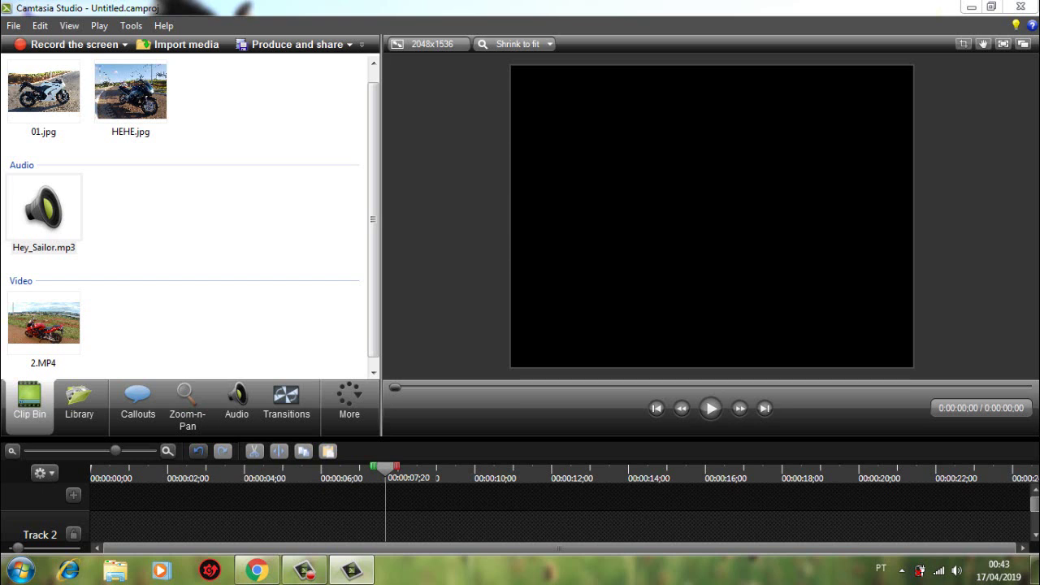
pyautogui.moveTo(390, 439); pyautogui.dragTo(390, 345)
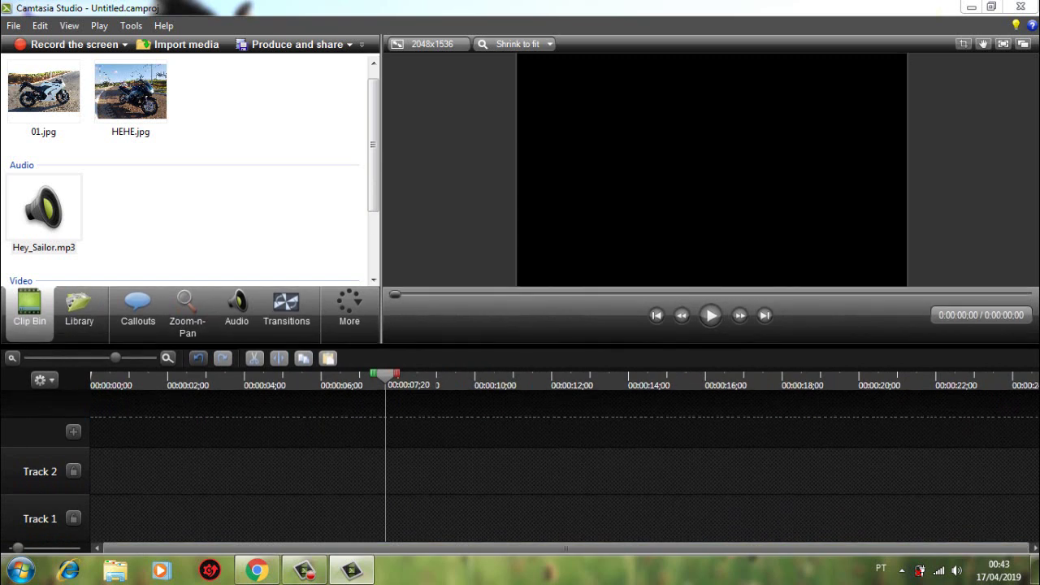